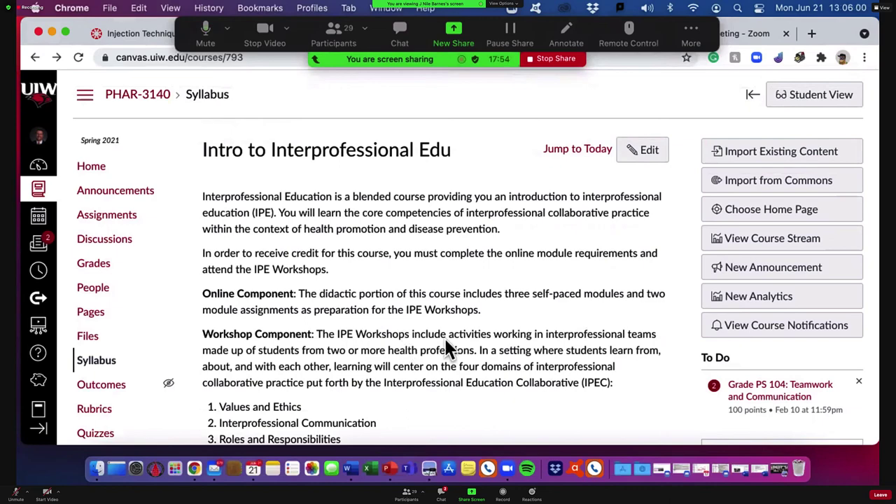
Step: Follow the Module 1 link on the syllabus to the modules list and go back to the syllabus
scroll(446, 343, "down", 5)
scroll(448, 330, "down", 1)
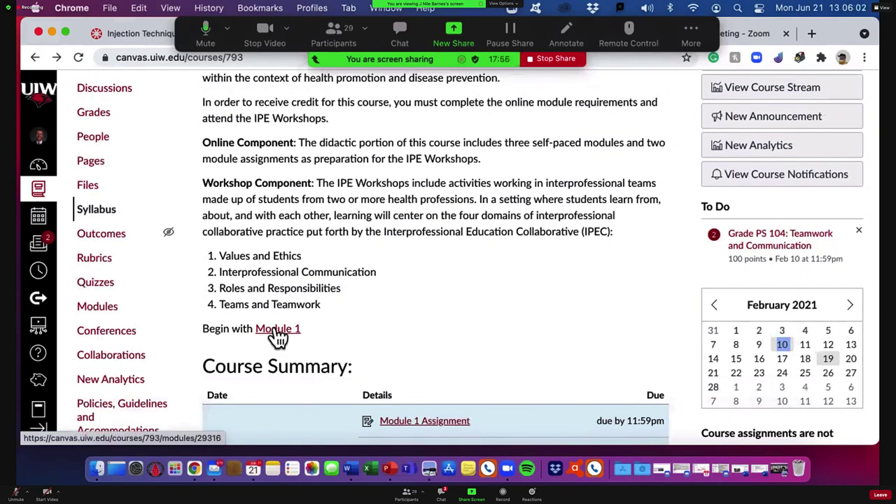
left_click(278, 332)
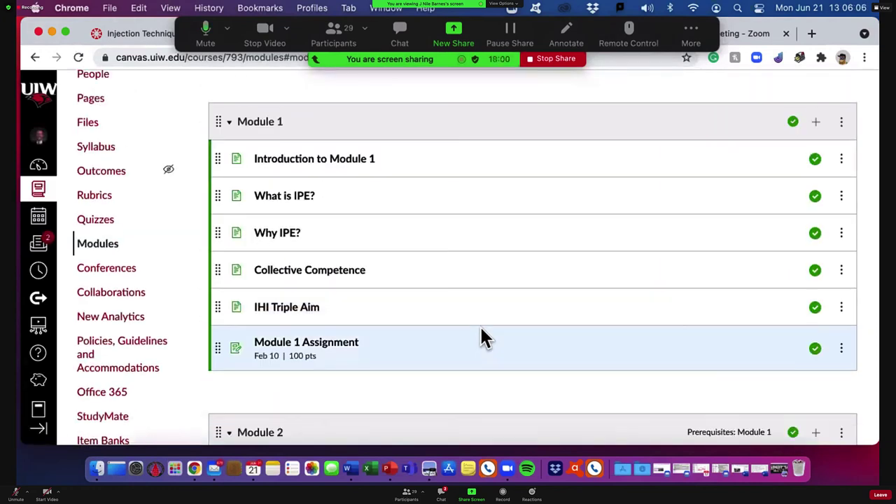
scroll(483, 338, "up", 6)
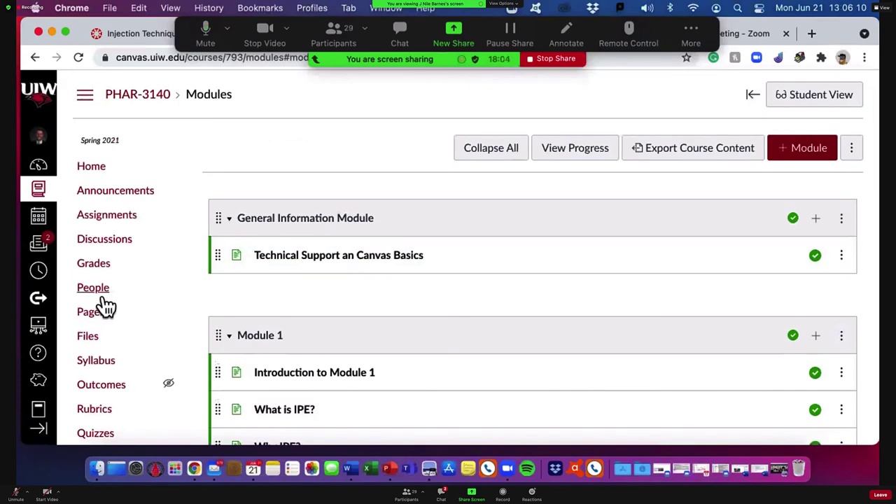
left_click(35, 59)
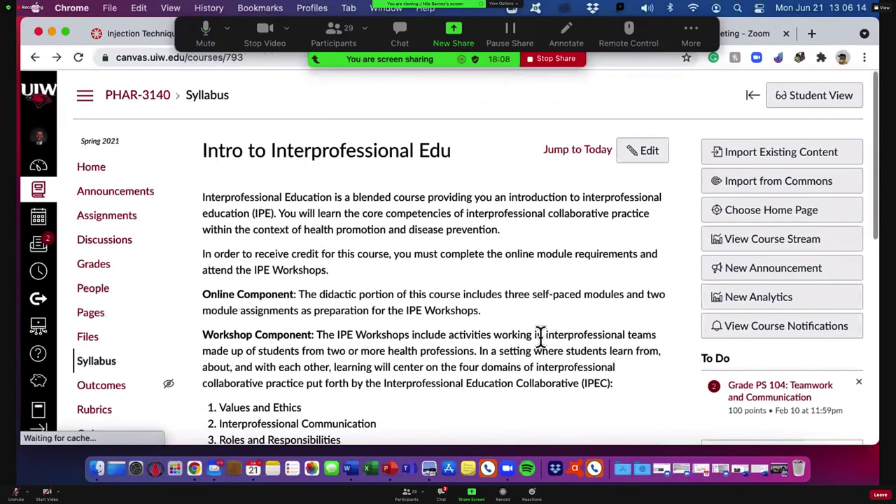
Step: Go from the syllabus to Module 1 and open its Module 1 Assignment for editing
scroll(540, 338, "down", 5)
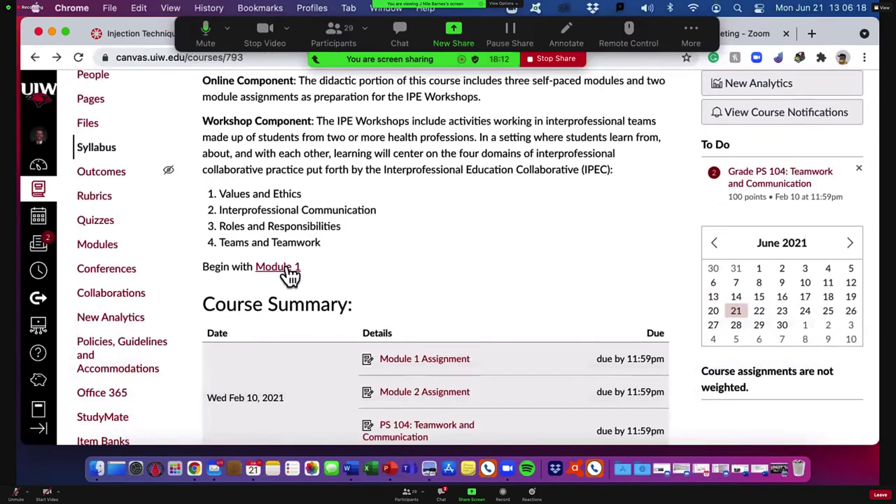
left_click(293, 273)
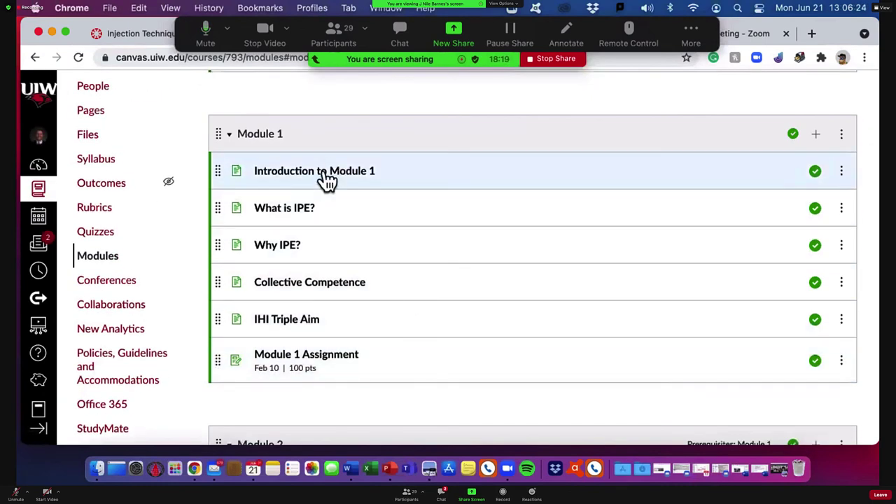
scroll(318, 288, "down", 1)
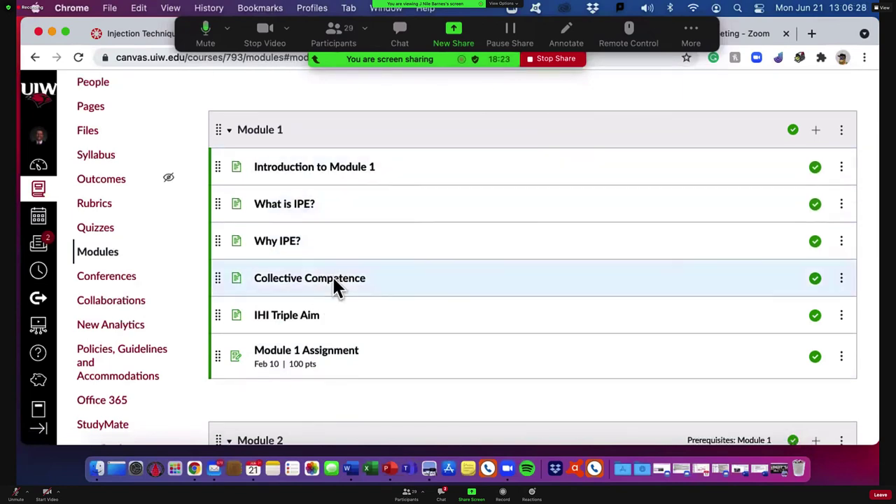
scroll(334, 321, "down", 1)
scroll(333, 350, "down", 2)
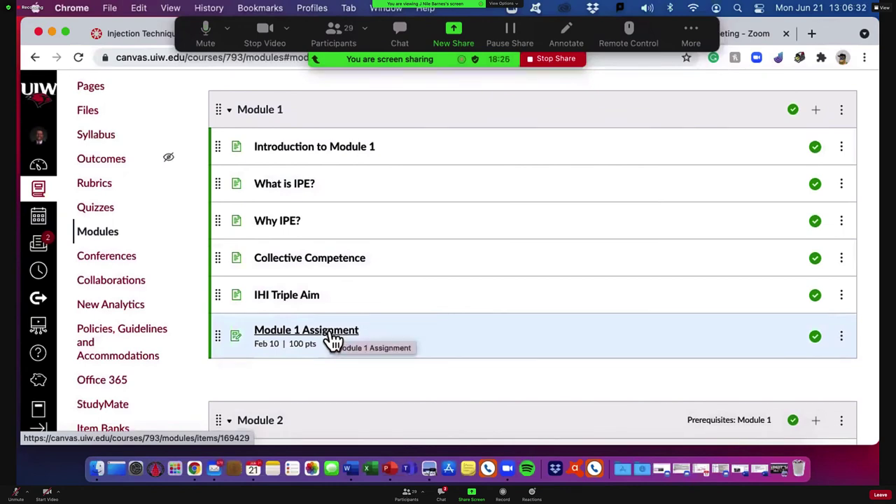
left_click(334, 339)
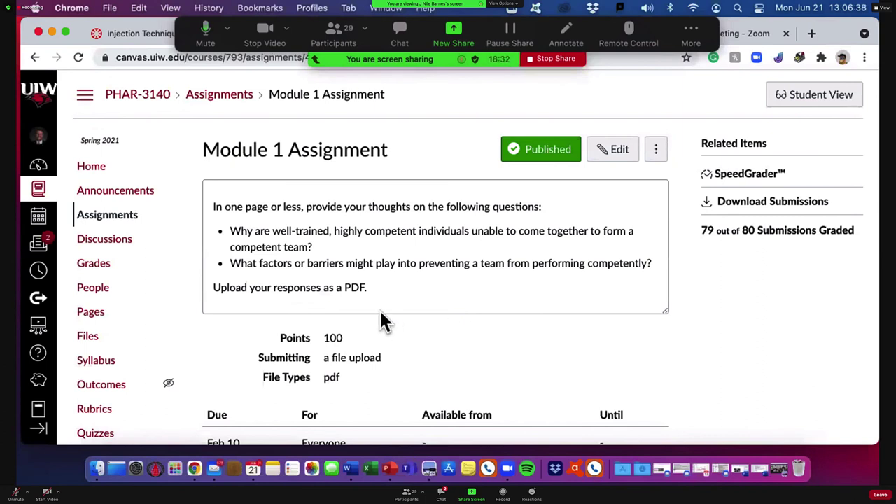
left_click(610, 150)
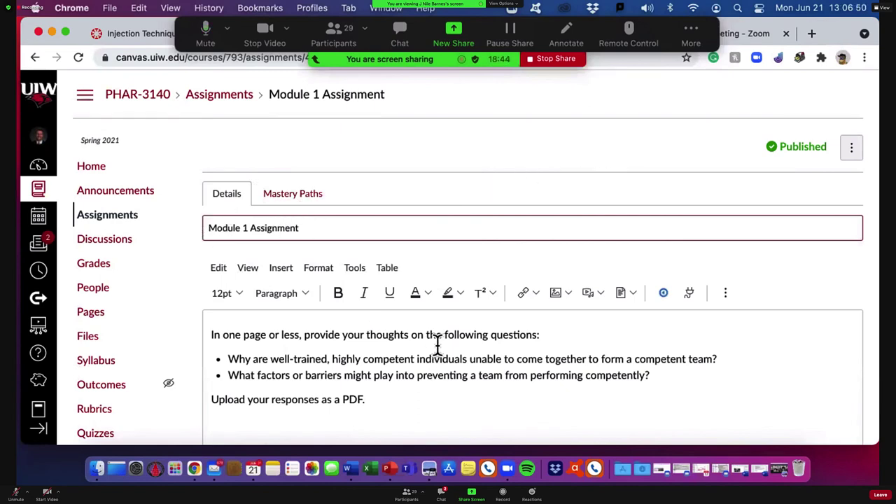
Step: Review the available choices for the assignment's group and for how its grade is displayed
scroll(436, 344, "down", 3)
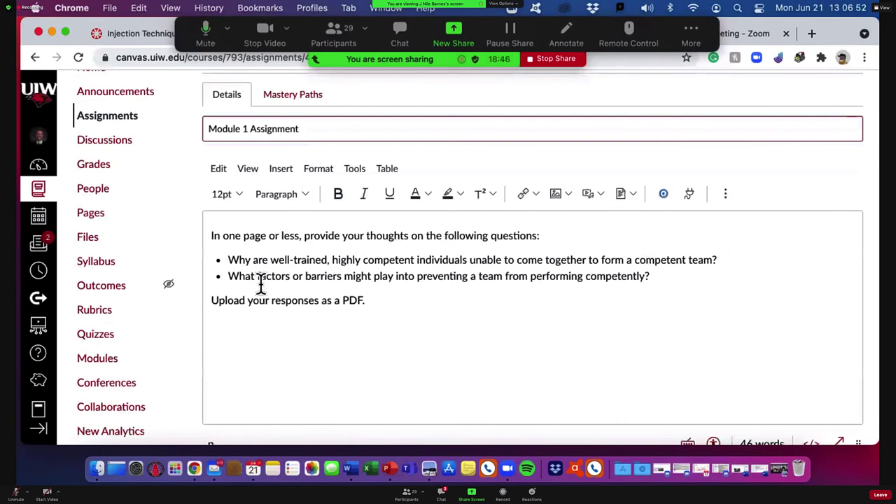
scroll(420, 303, "down", 1)
scroll(420, 303, "down", 8)
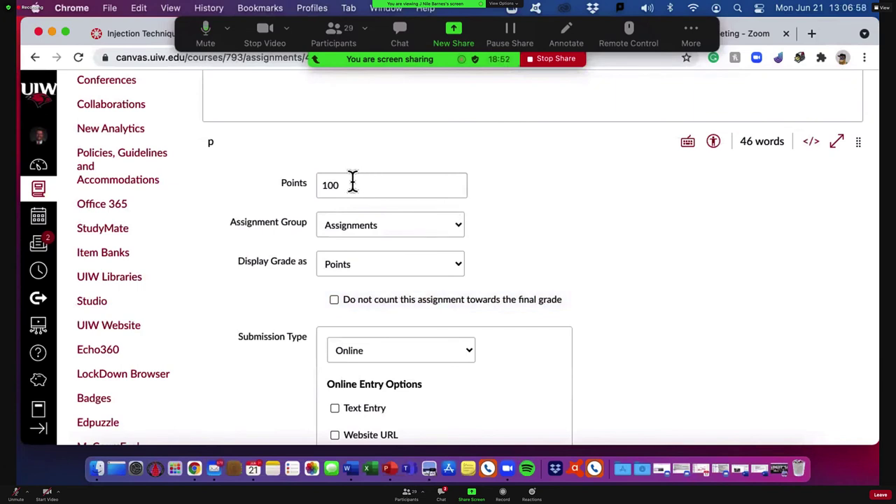
left_click(452, 227)
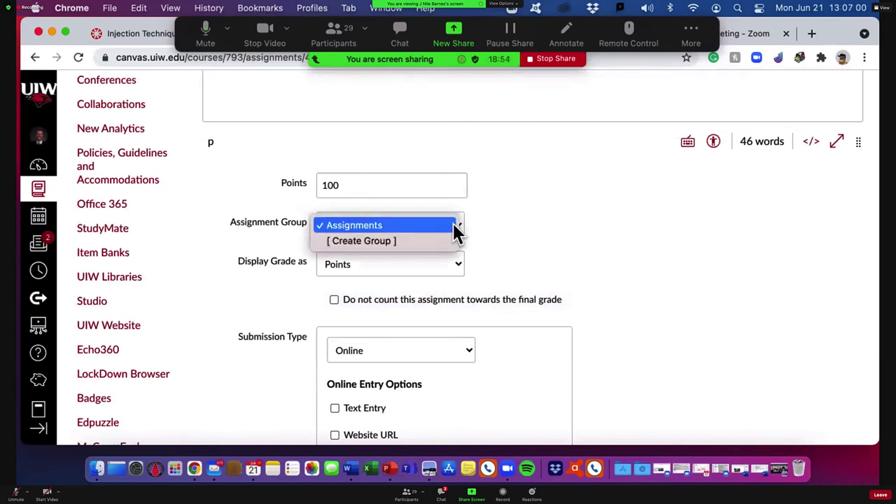
left_click(452, 225)
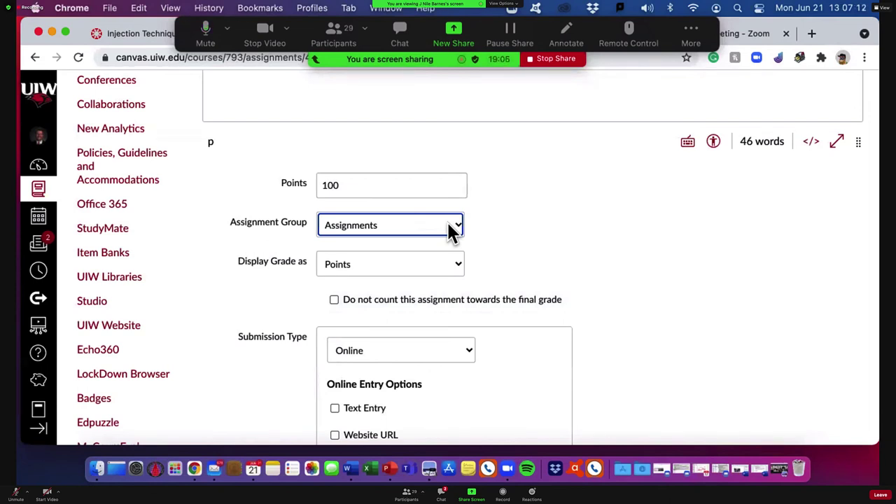
scroll(451, 231, "up", 1)
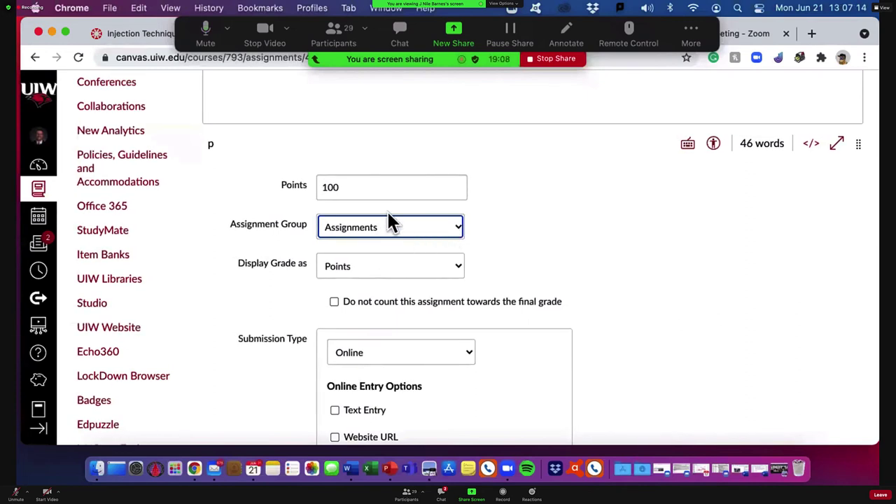
left_click(452, 232)
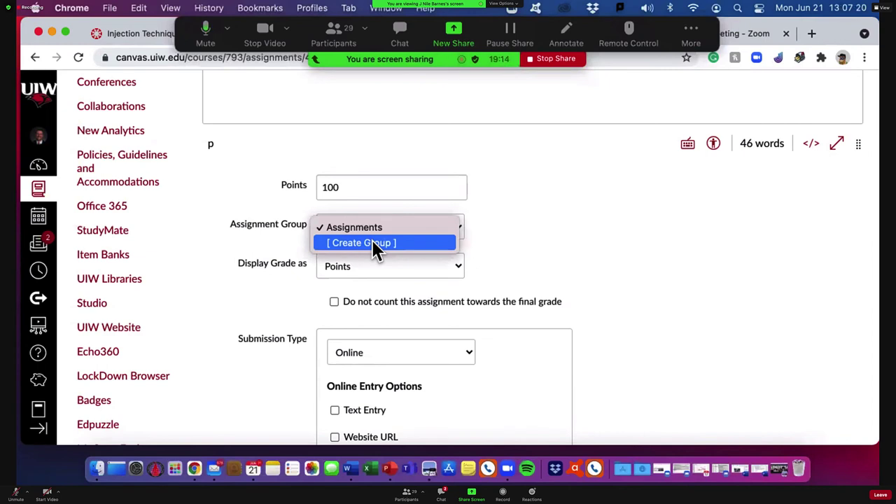
left_click(569, 245)
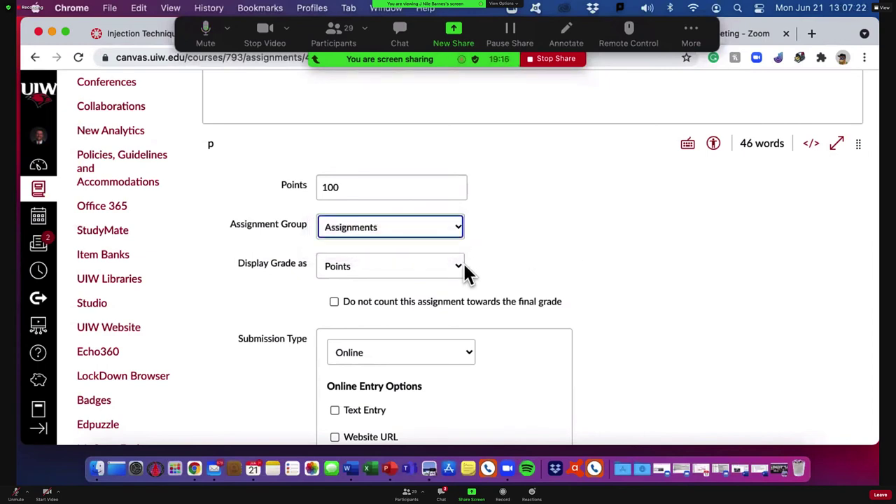
left_click(448, 263)
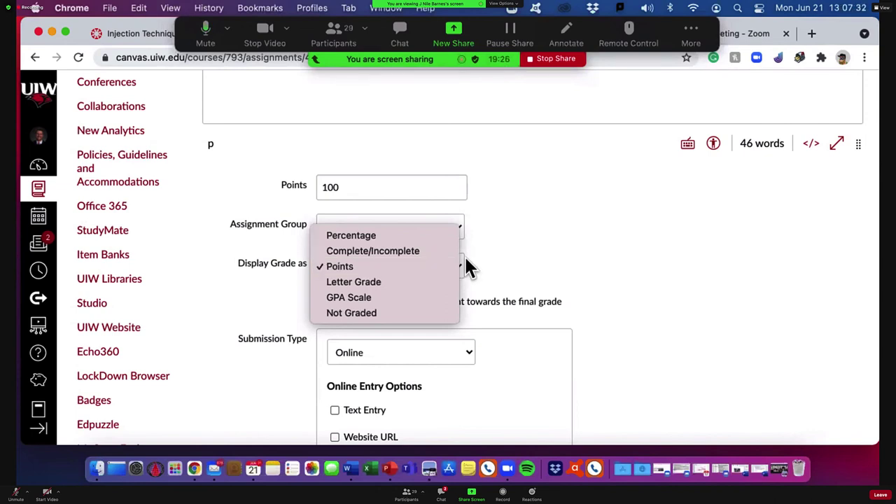
left_click(579, 267)
Step: Set the assignment not to count towards the final grade and clear that option again
scroll(662, 308, "down", 3)
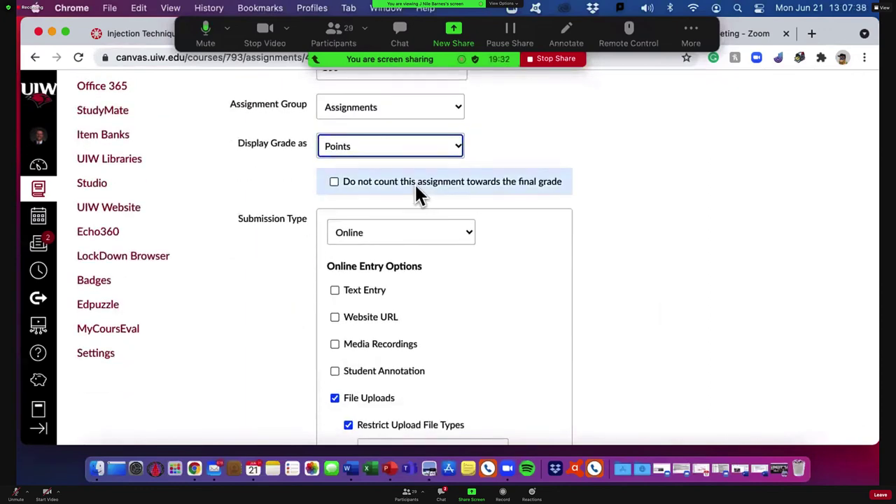
left_click(335, 184)
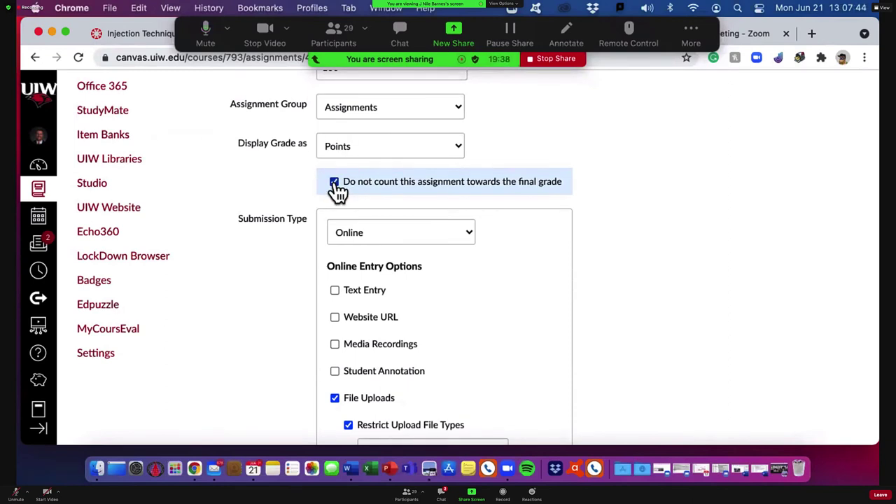
left_click(336, 184)
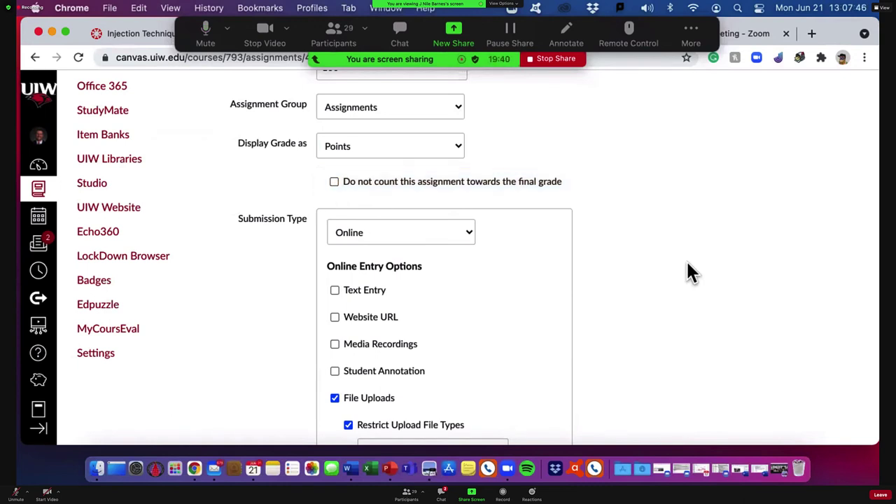
Step: View the available submission types and remove the file type restriction from file uploads
scroll(686, 264, "down", 3)
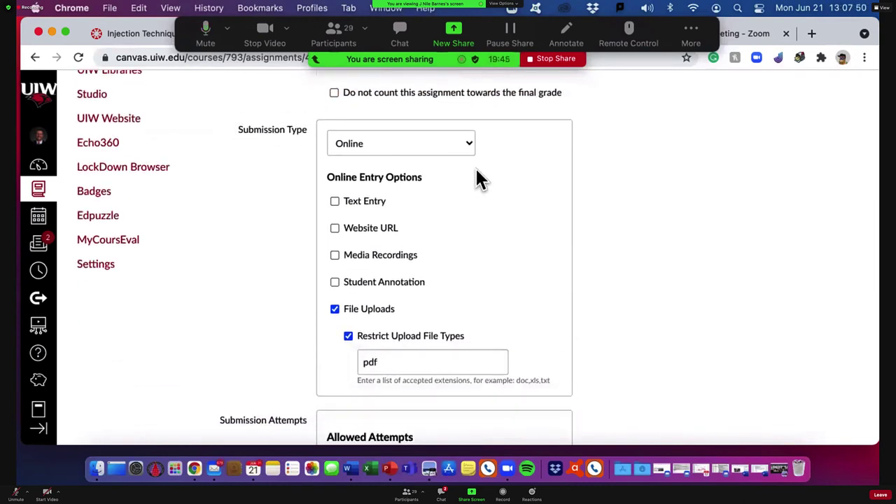
left_click(466, 143)
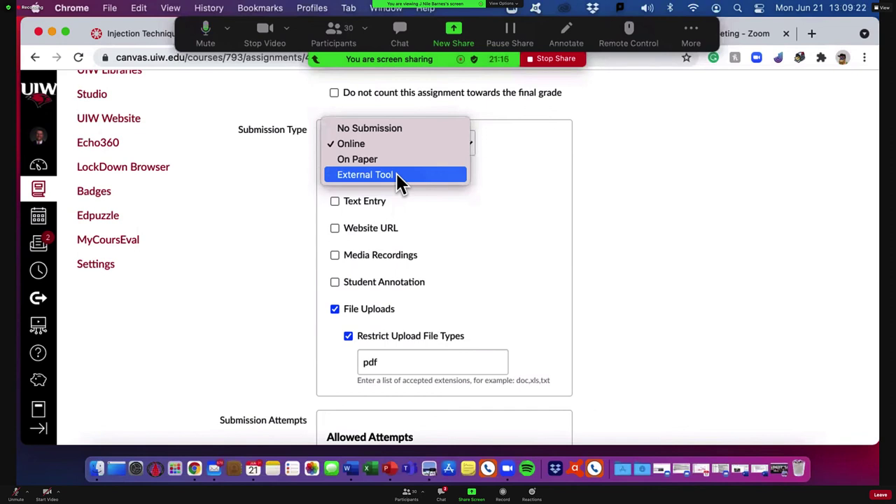
left_click(693, 222)
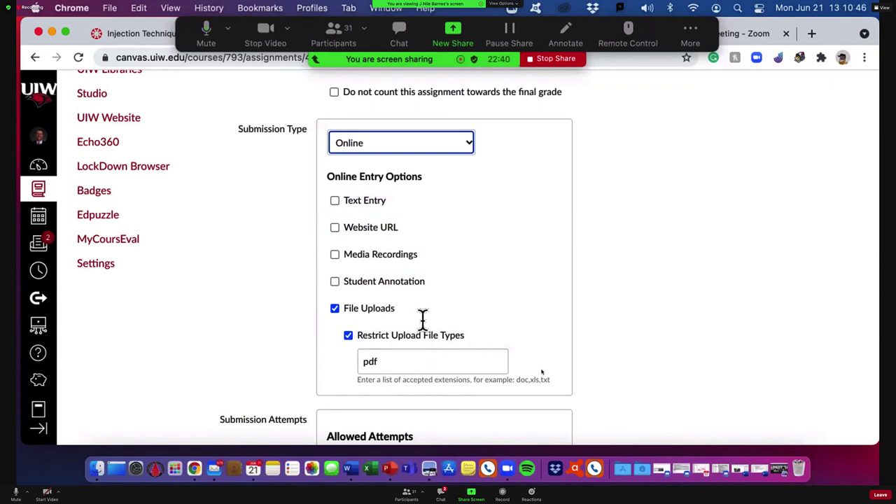
left_click(349, 336)
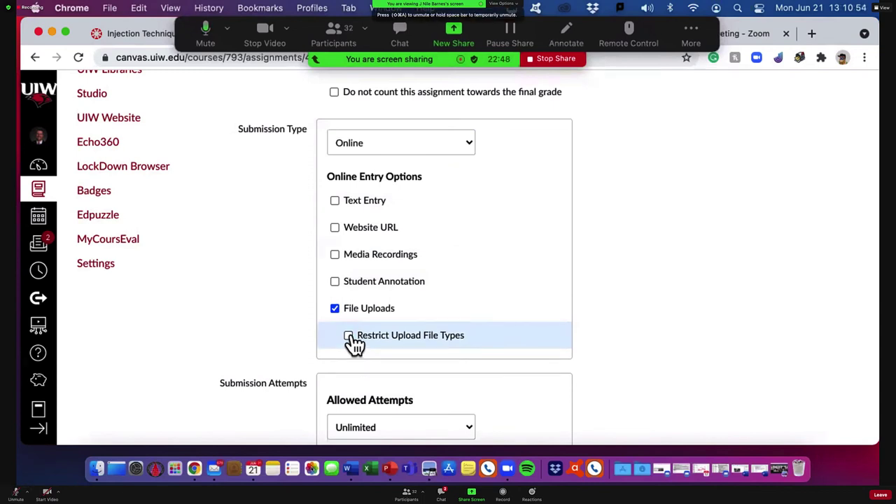
Step: Check the choices for allowed submission attempts and look over the online entry options again
scroll(511, 394, "down", 1)
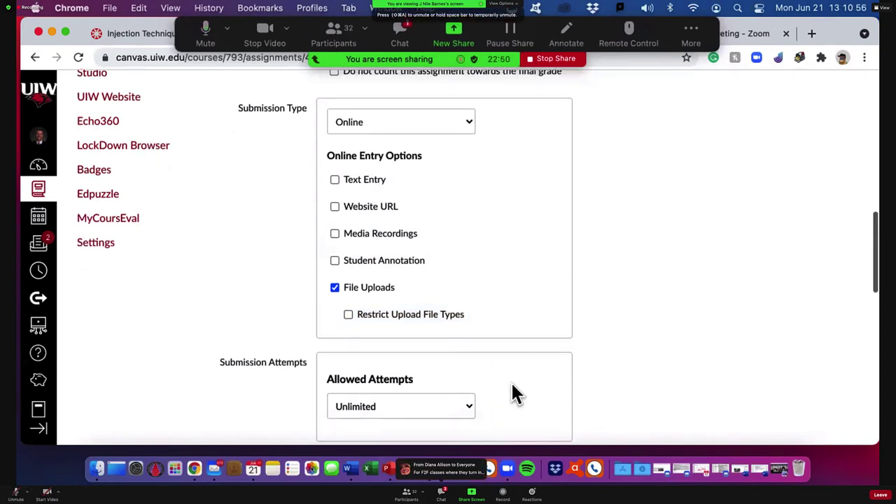
scroll(608, 397, "down", 5)
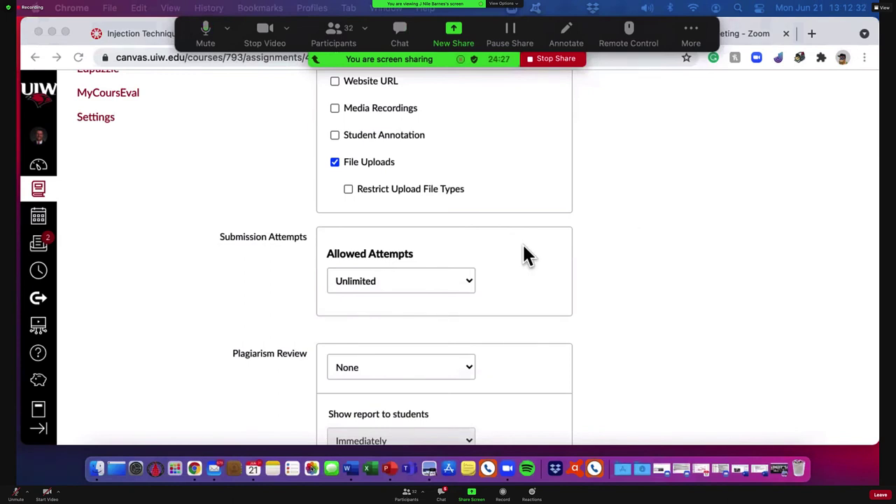
left_click(450, 278)
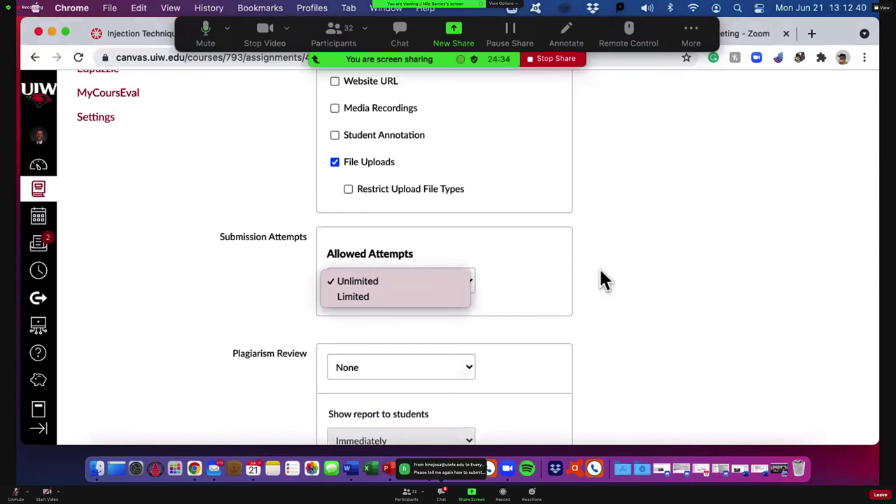
left_click(693, 282)
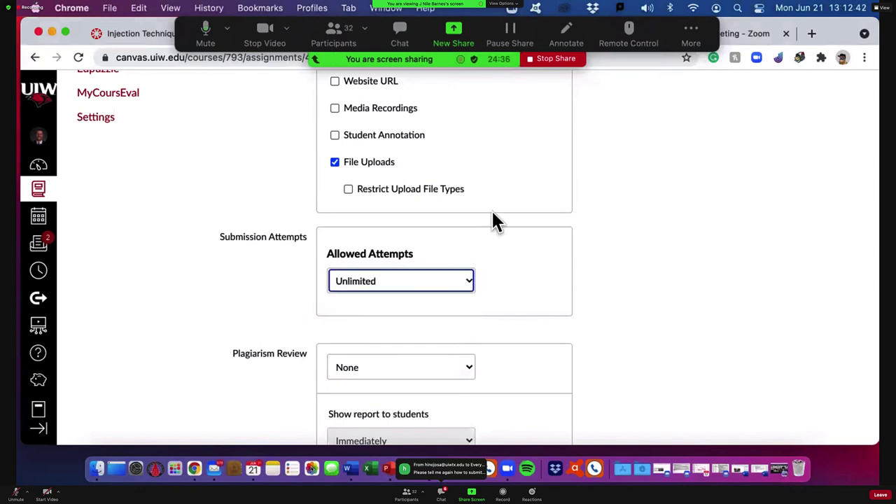
scroll(594, 258, "up", 4)
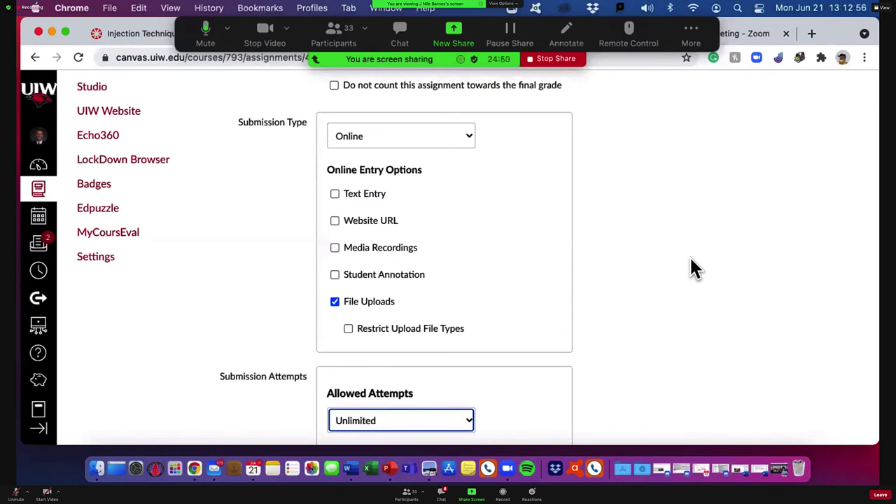
scroll(680, 261, "down", 3)
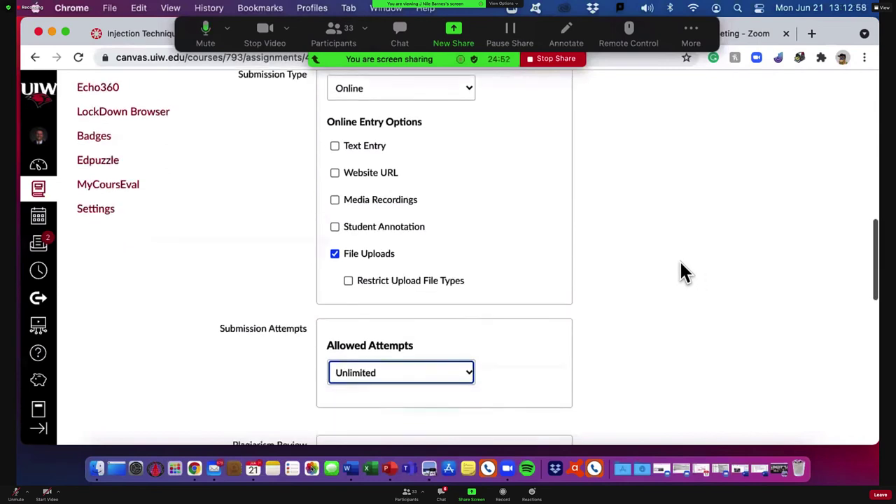
Step: Check the available plagiarism review choices for the assignment
scroll(680, 264, "down", 5)
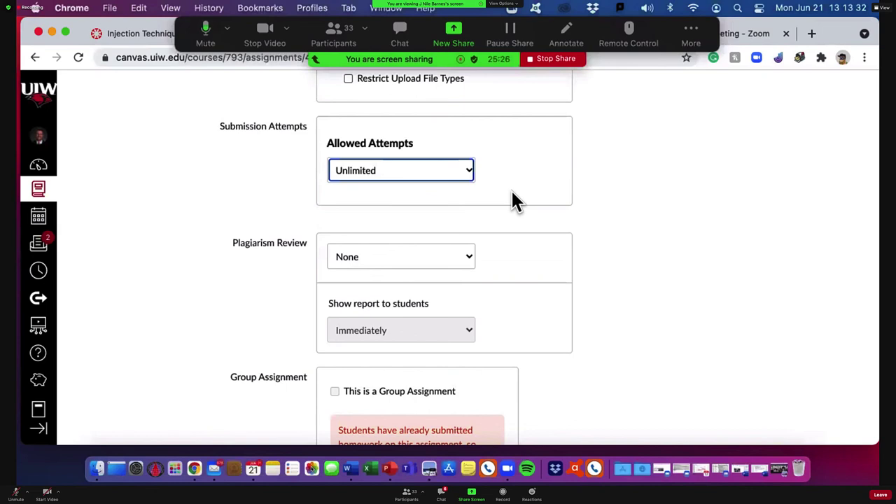
scroll(532, 213, "down", 2)
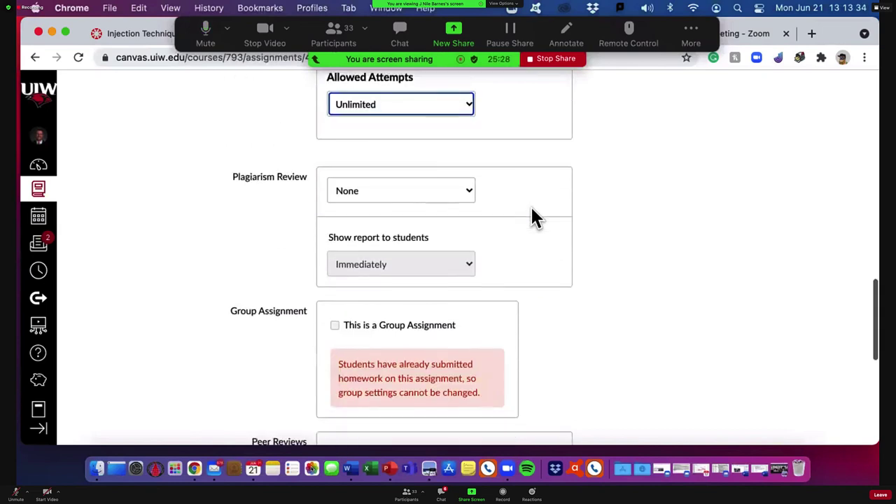
left_click(465, 195)
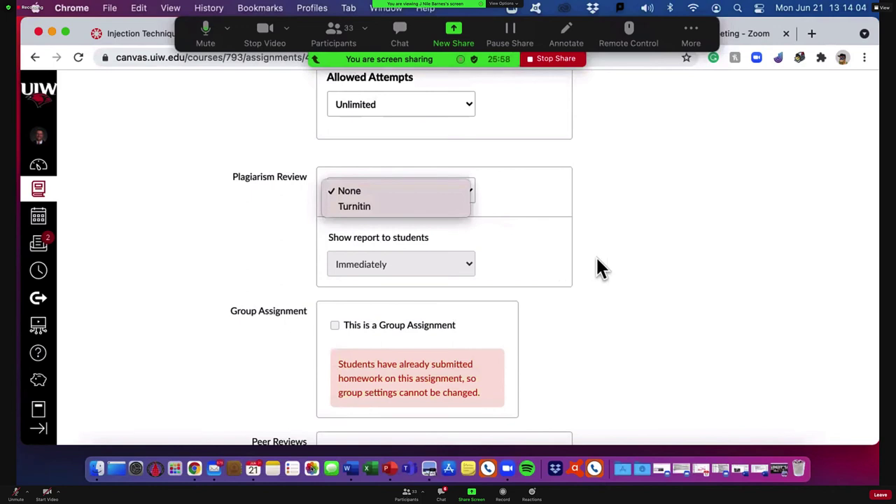
left_click(645, 249)
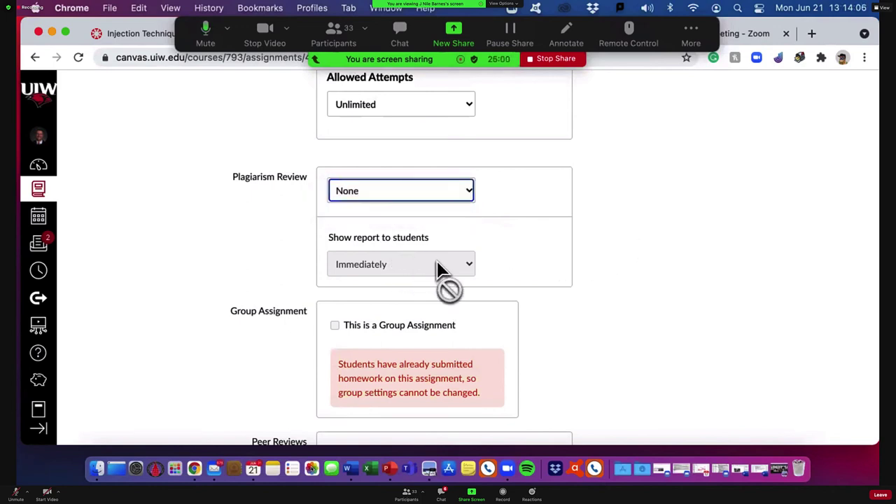
Step: Set Plagiarism Review to Turnitin, look over its similarity report options, and set it back to None
left_click(465, 194)
left_click(458, 209)
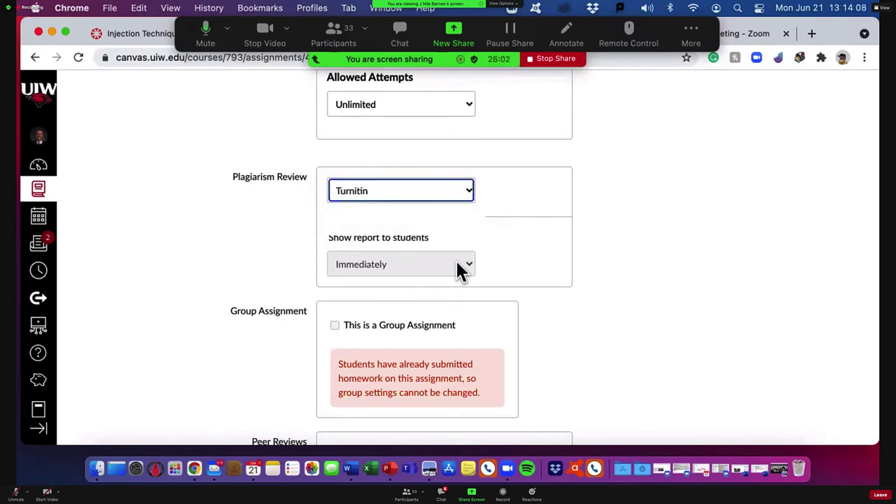
scroll(683, 268, "down", 3)
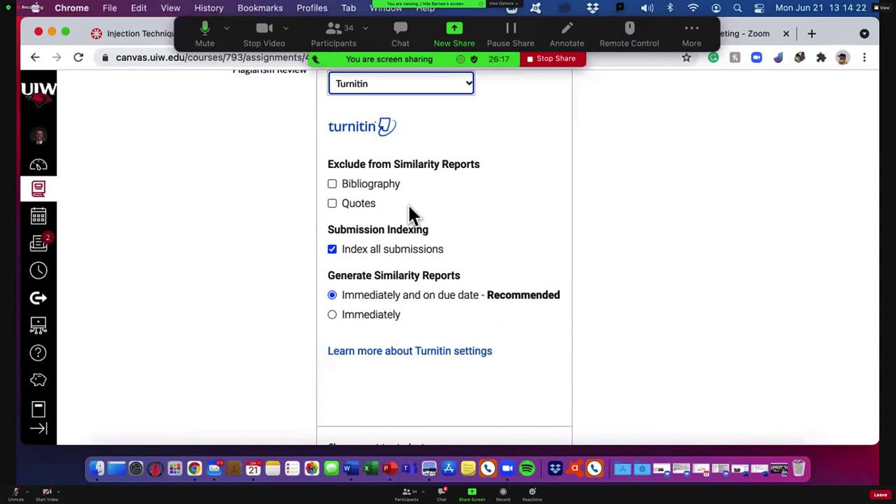
scroll(408, 203, "up", 2)
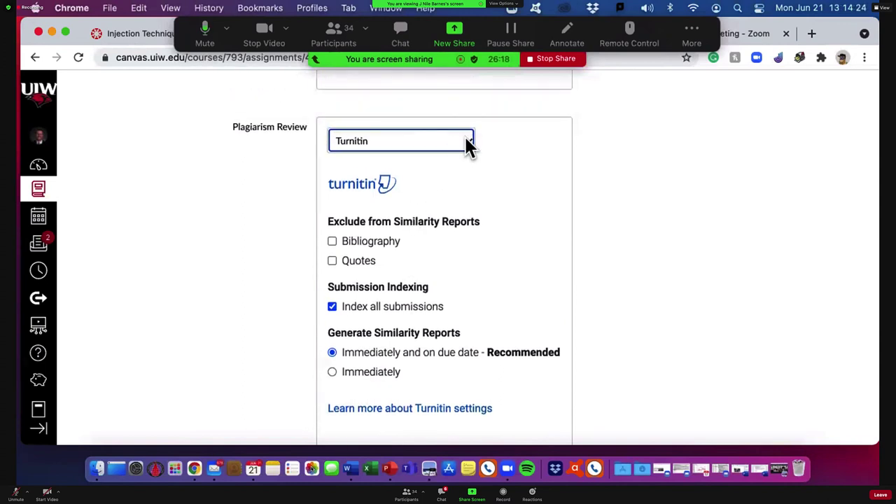
left_click(468, 135)
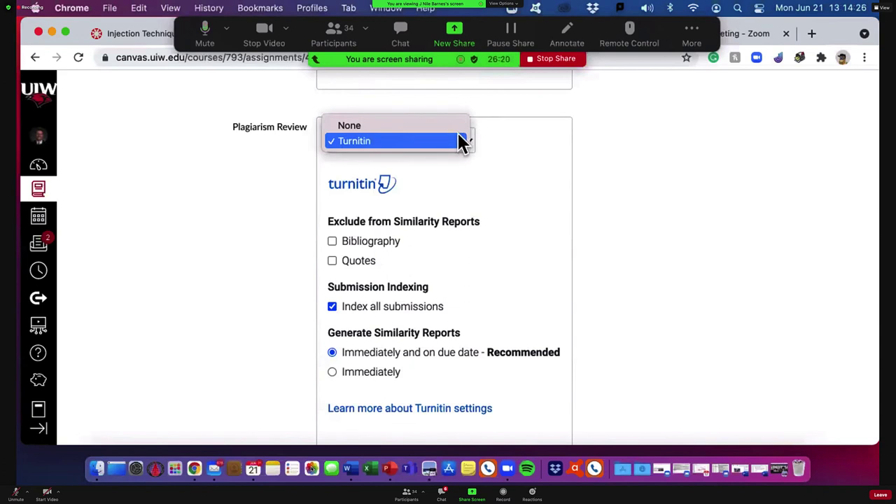
left_click(455, 125)
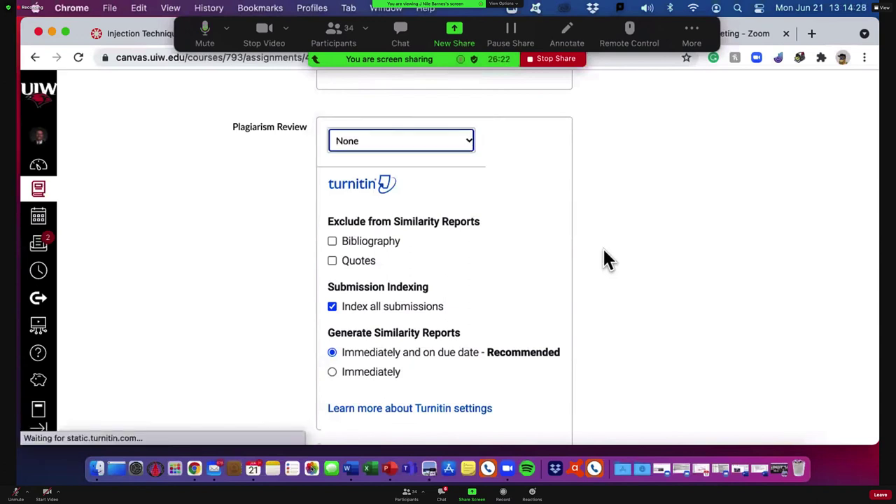
Step: Add a second Assign to block to the assignment and check which sections and students it can be assigned to
scroll(666, 260, "down", 5)
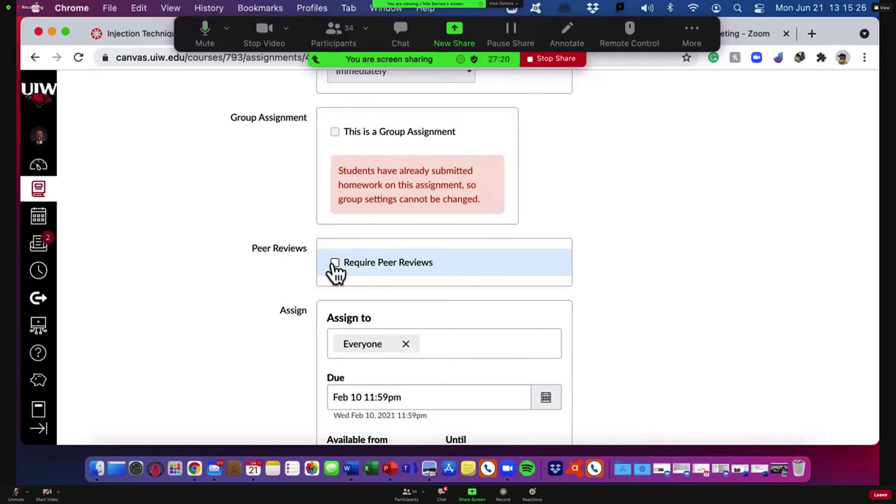
scroll(688, 299, "down", 2)
scroll(688, 292, "down", 2)
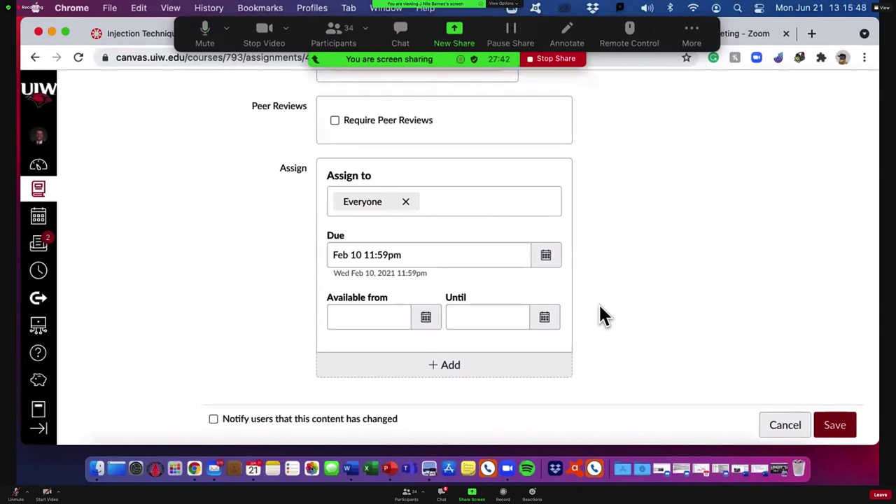
left_click(448, 368)
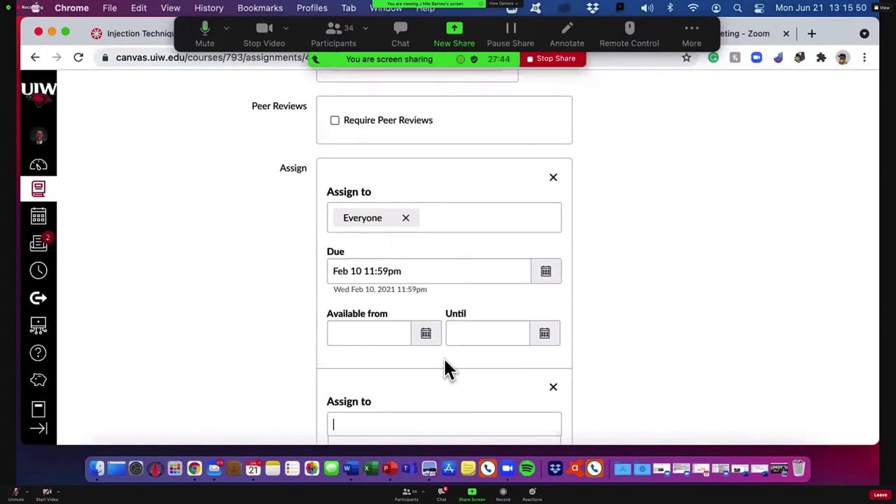
scroll(629, 358, "down", 3)
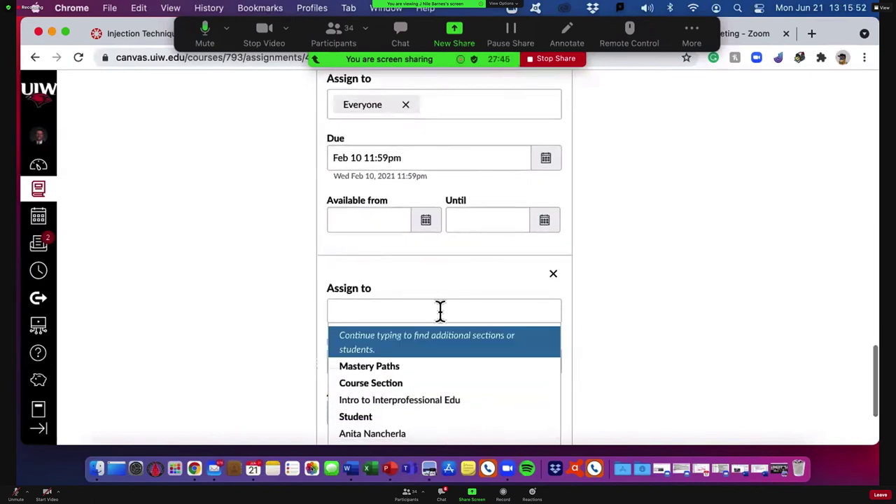
left_click(408, 312)
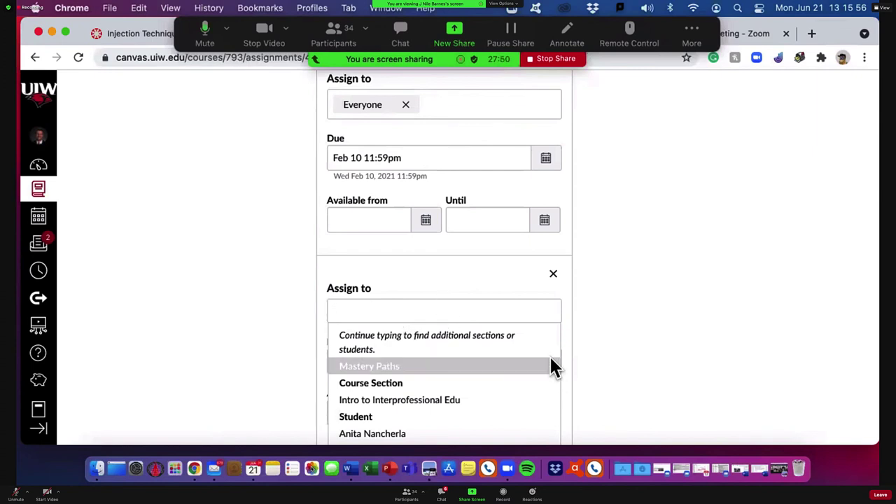
left_click(665, 369)
scroll(651, 366, "down", 2)
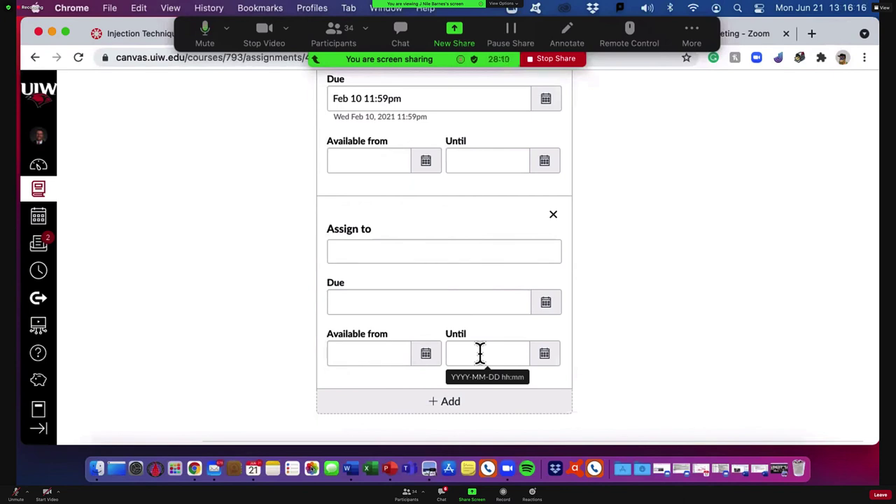
Step: Copy Everyone's due date into its Until field and change the day to 11
scroll(536, 304, "up", 2)
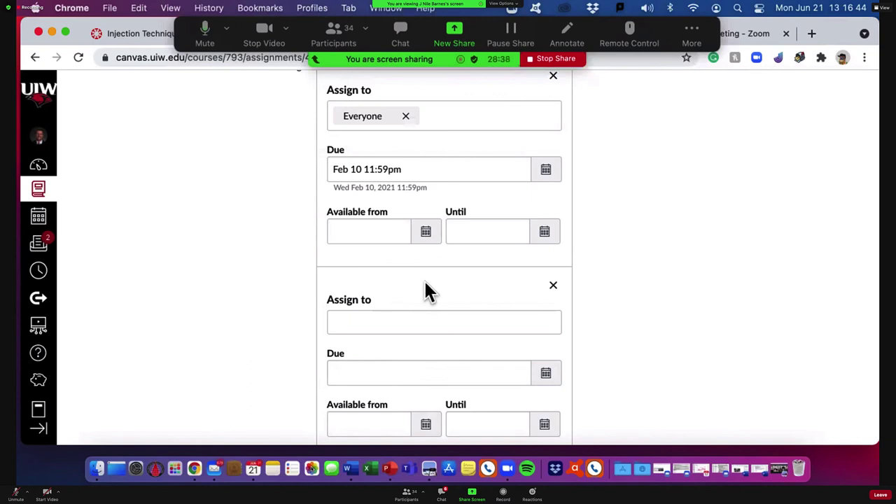
scroll(424, 278, "down", 2)
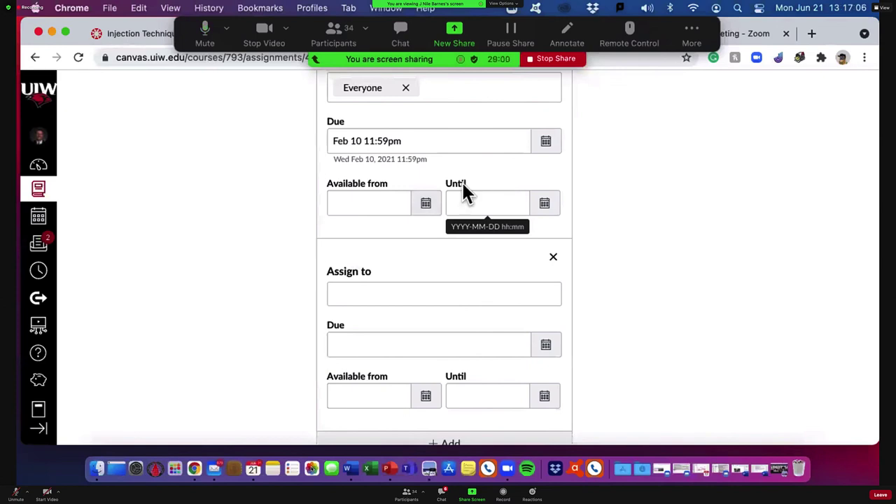
left_click_drag(405, 141, 329, 142)
key("cmd+c")
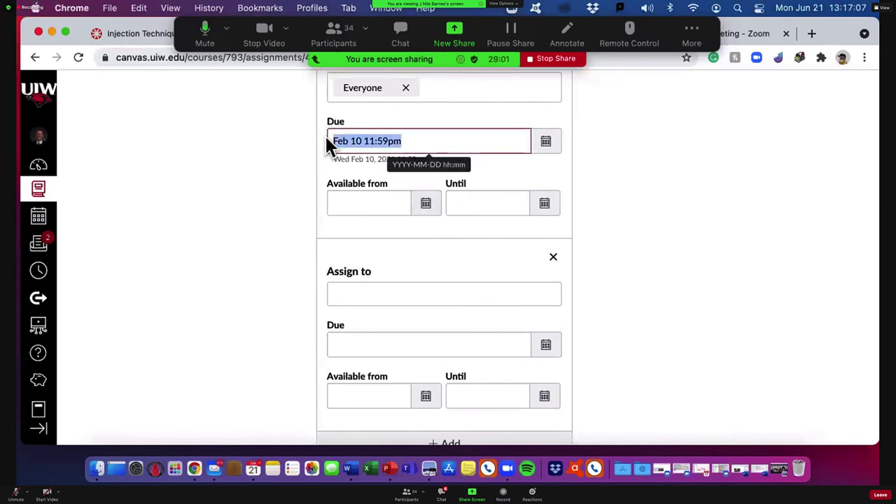
left_click(475, 203)
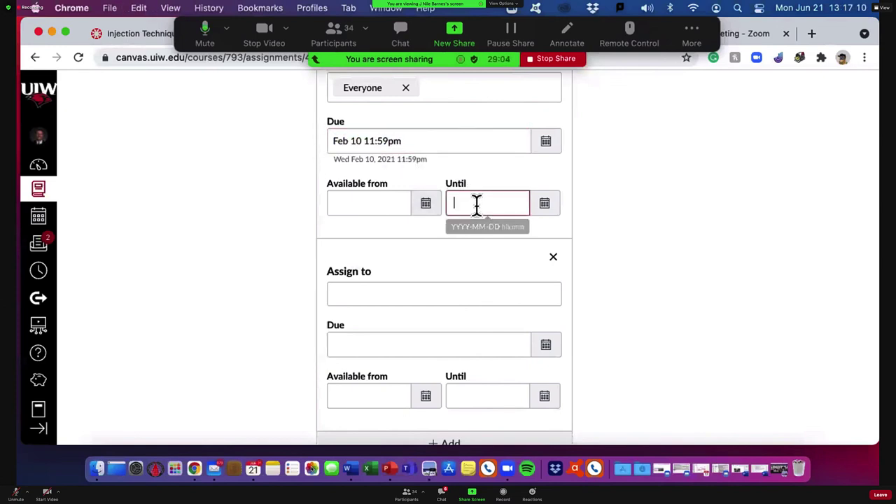
key("cmd+v")
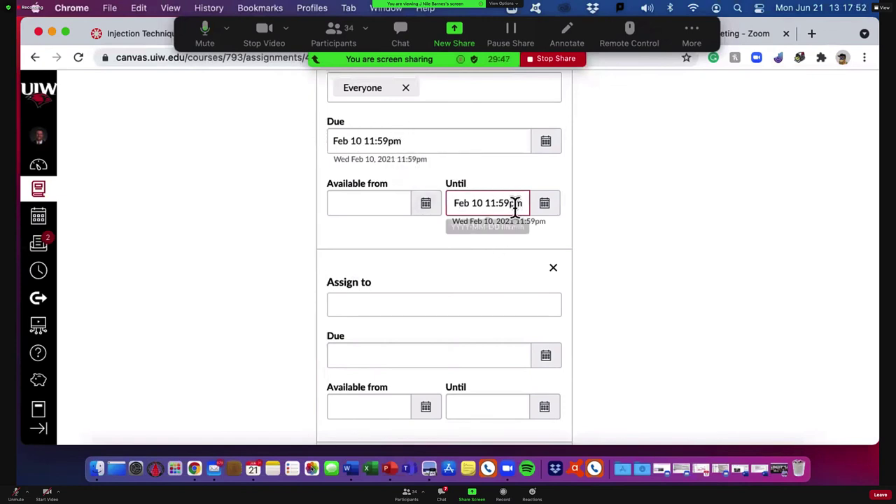
left_click_drag(482, 203, 470, 203)
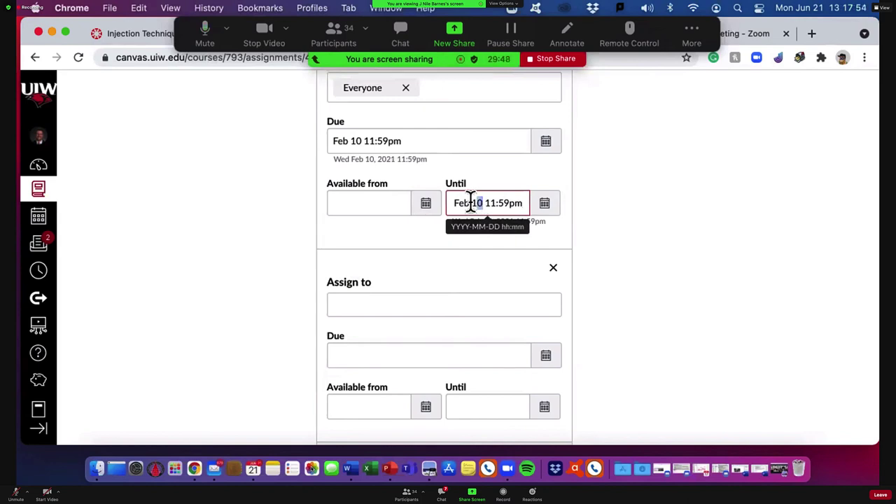
type("11")
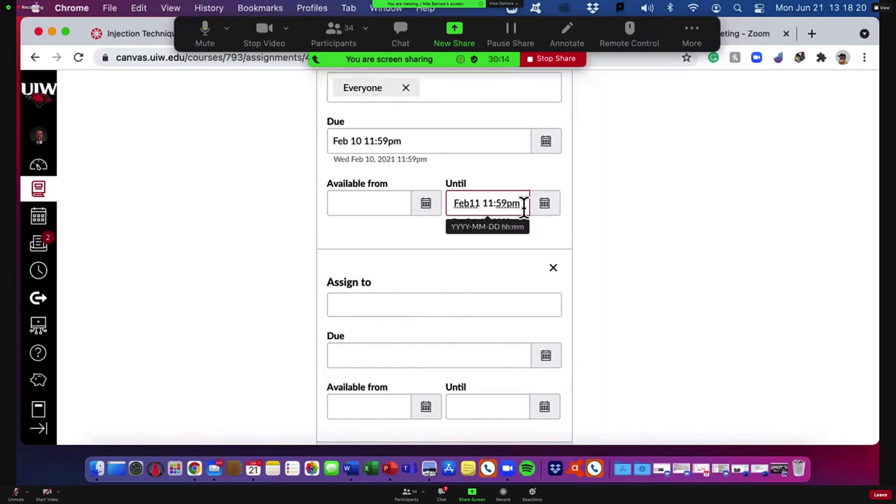
Step: Clear the Until date for Everyone and remove the empty second Assign to block
left_click_drag(524, 203, 444, 210)
key("BackSpace")
scroll(747, 276, "down", 5)
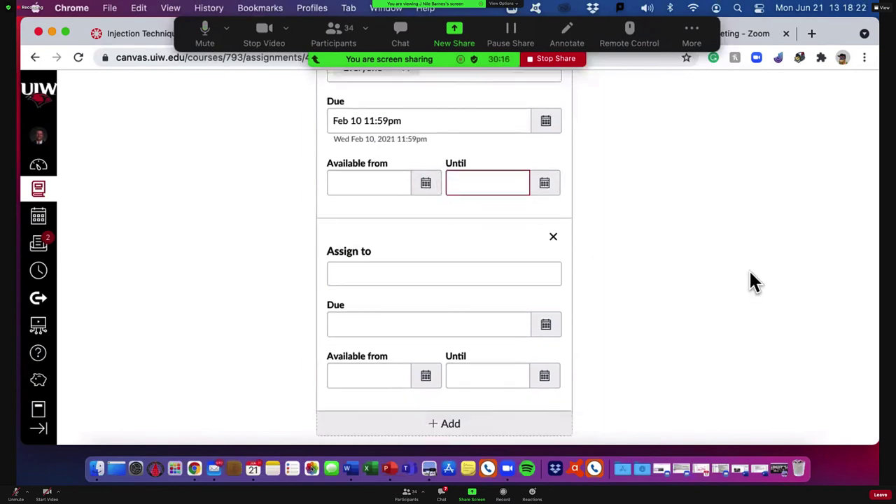
scroll(581, 265, "up", 4)
left_click(686, 265)
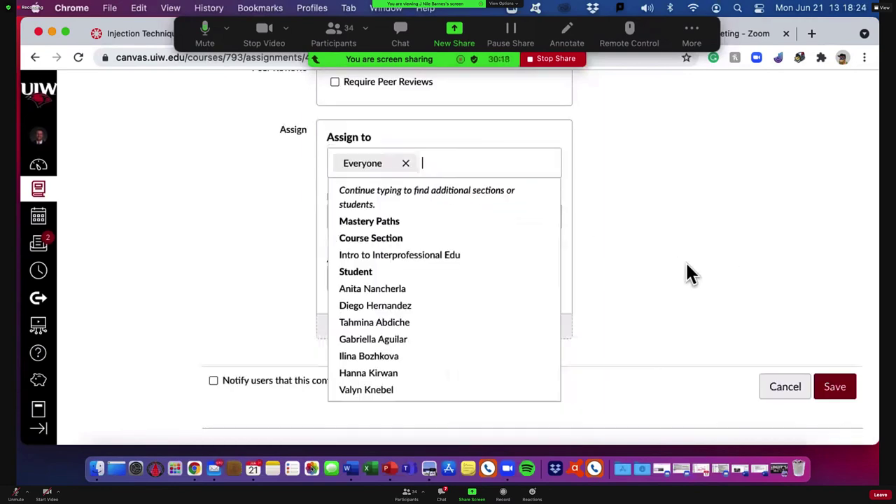
Step: Switch to the PowerPoint presentation and advance to the slide "Removing Versus Deleting in Modules"
scroll(685, 265, "up", 5)
scroll(689, 270, "up", 10)
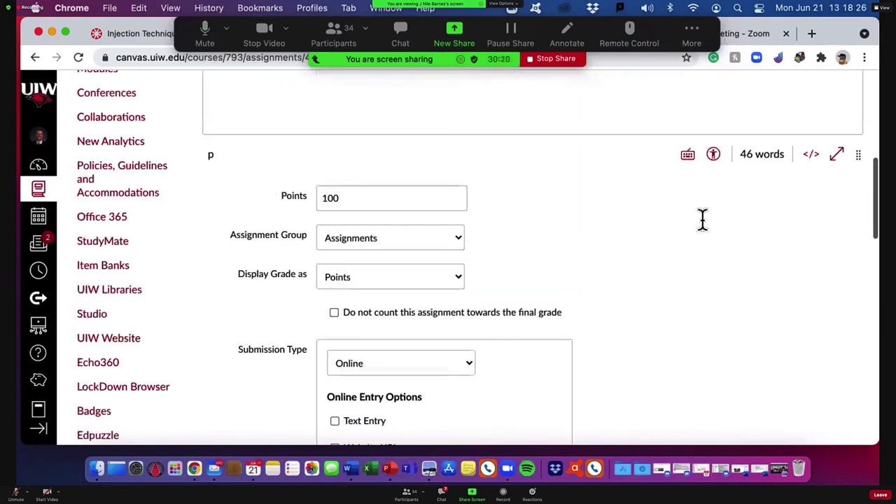
mouse_move(814, 43)
left_mouse_down()
mouse_move(816, 70)
mouse_move(817, 53)
left_mouse_up()
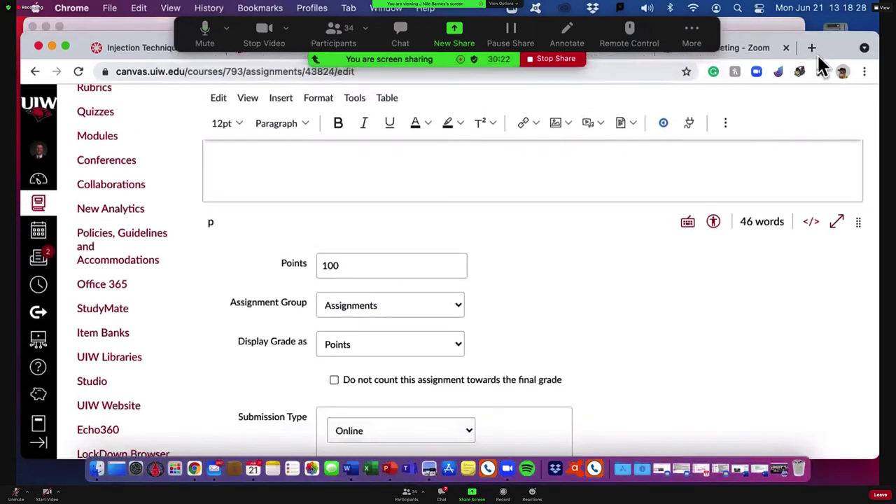
left_click(771, 20)
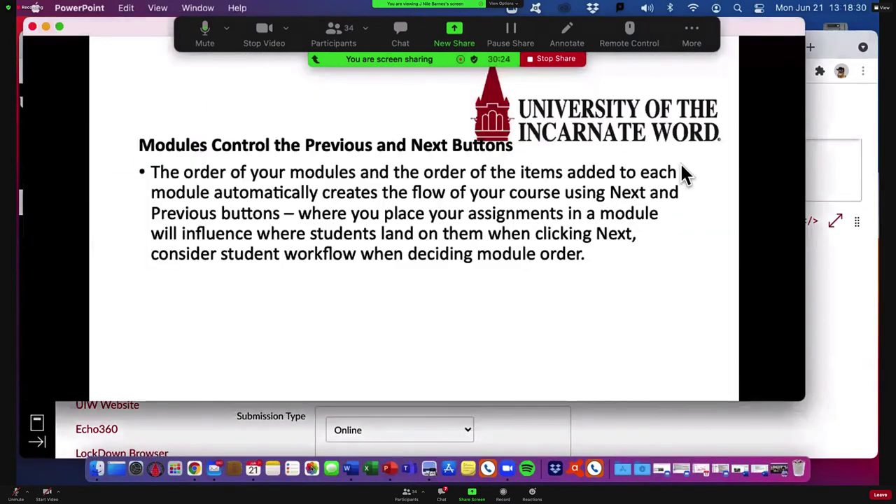
key("Right")
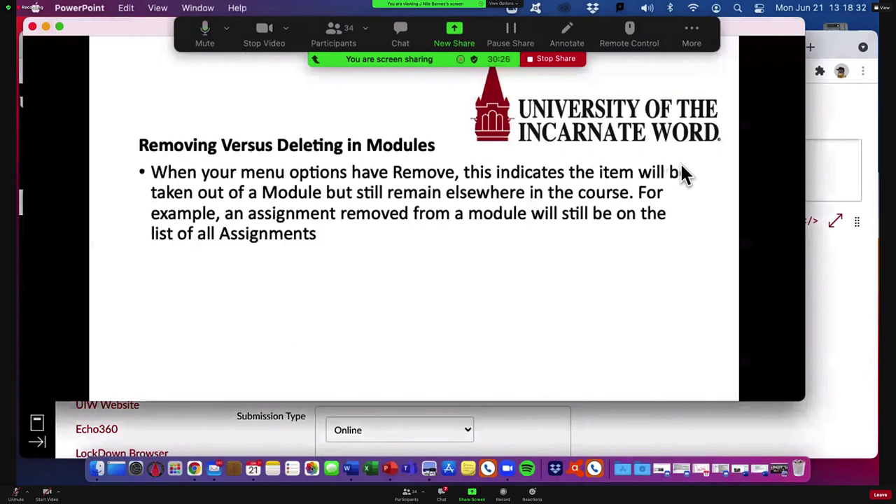
Step: Switch back to the Canvas course in Chrome and view the Module 1 items on its Modules page
left_click(812, 126)
scroll(115, 197, "up", 3)
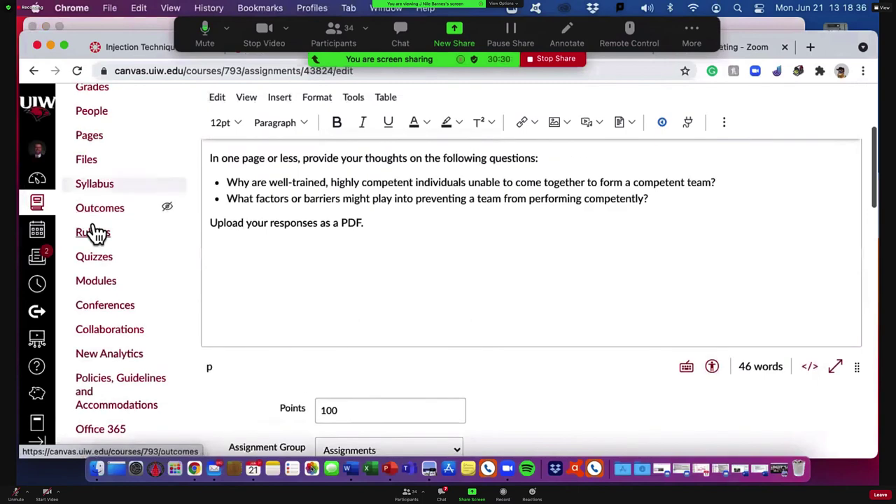
left_click(143, 283)
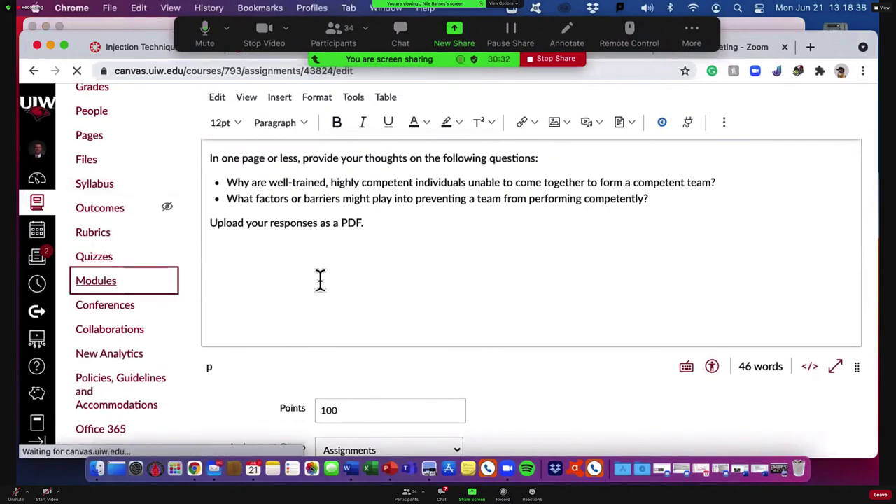
scroll(360, 314, "down", 5)
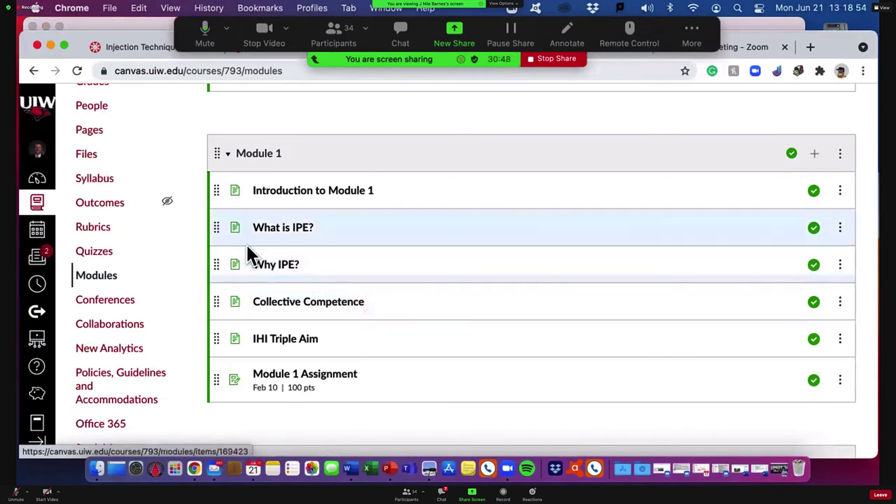
Step: Open the course's Files page and look through the listed files
left_click(85, 156)
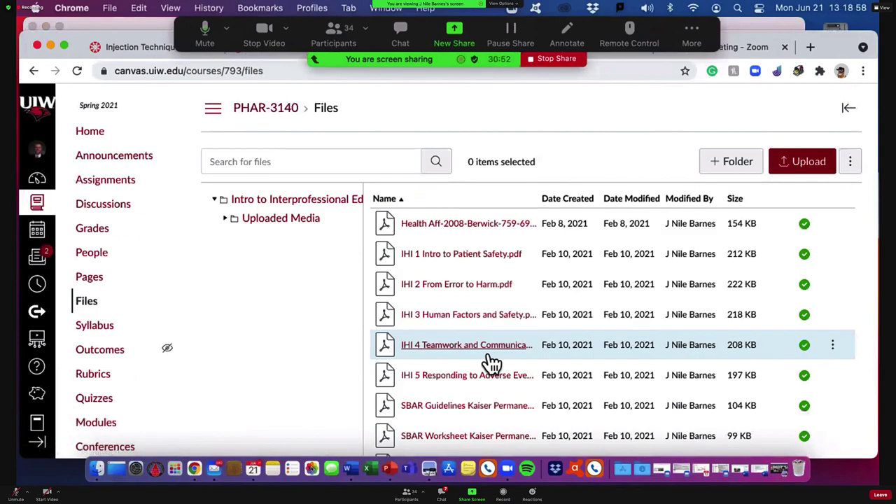
scroll(542, 367, "down", 5)
scroll(679, 303, "up", 4)
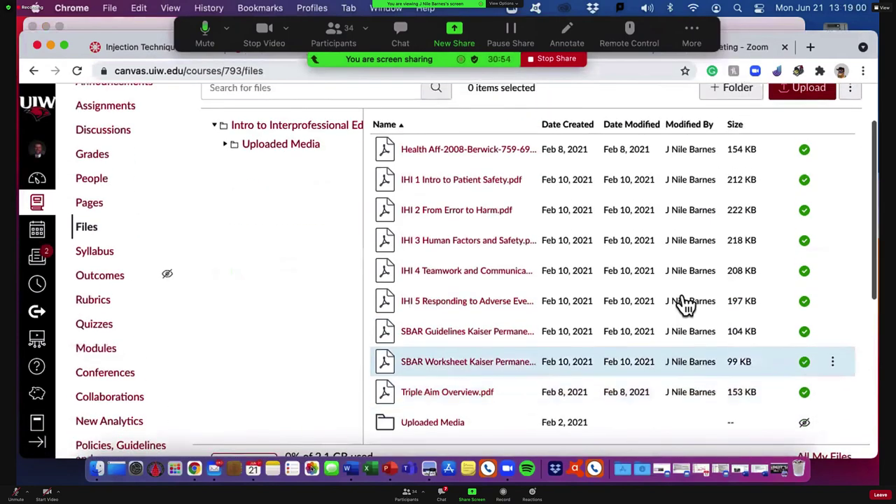
scroll(748, 320, "down", 4)
scroll(747, 310, "down", 2)
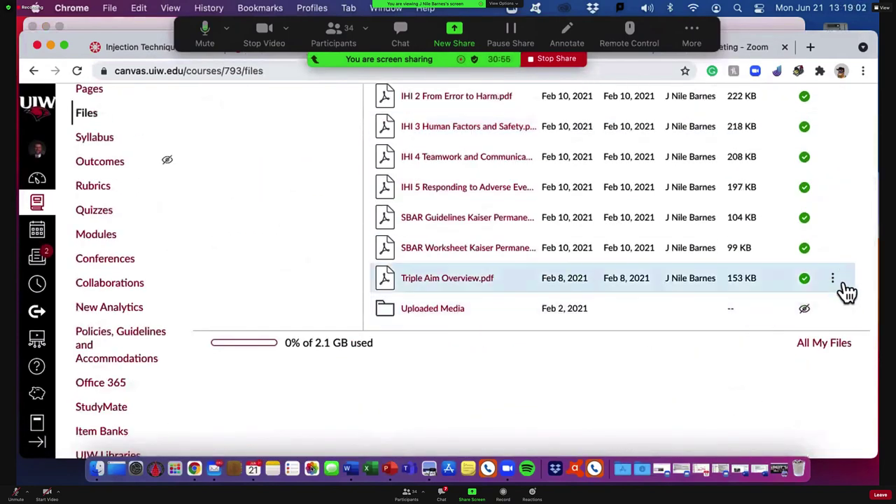
scroll(836, 296, "up", 4)
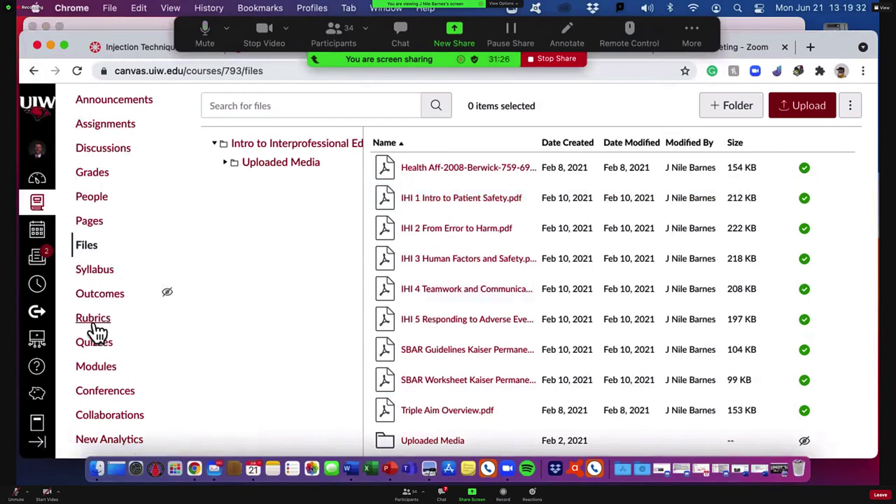
Step: Return to the course's Modules page and look through the items in Modules 1 to 3
left_click(95, 367)
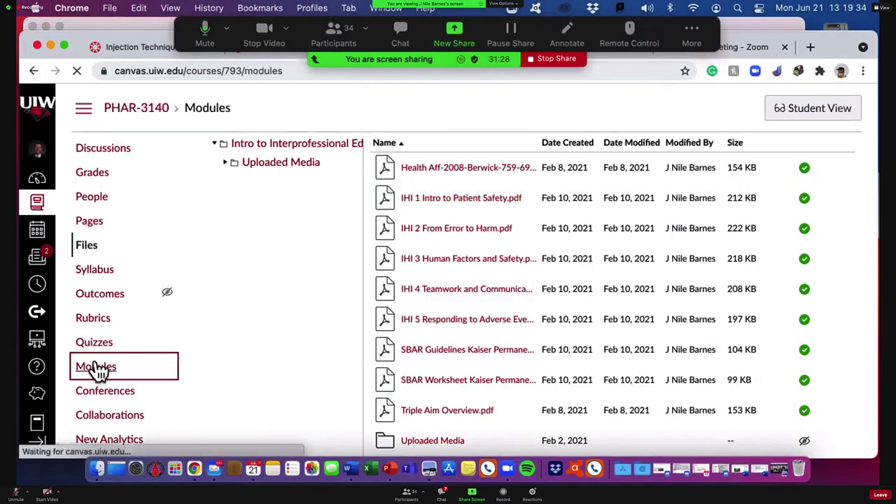
scroll(531, 286, "down", 10)
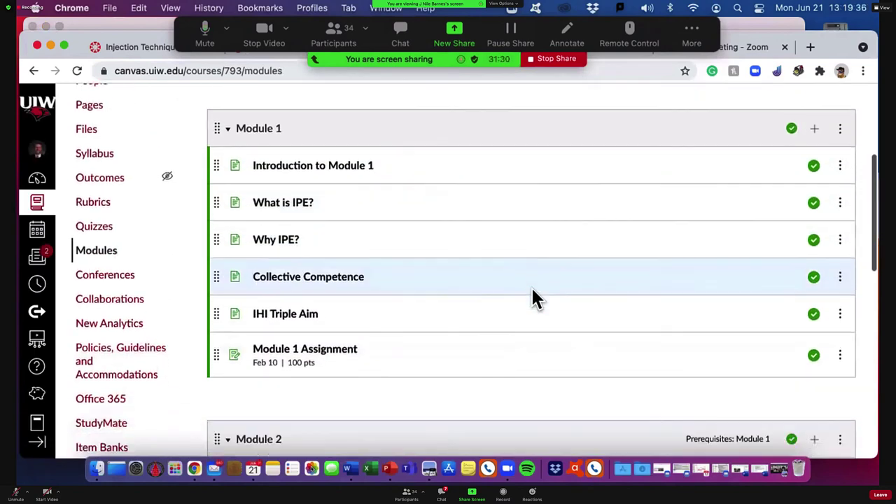
scroll(530, 294, "down", 10)
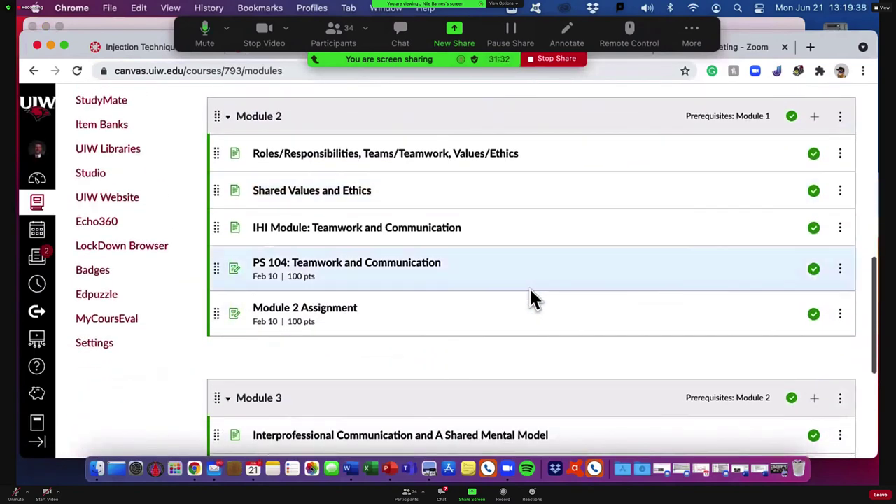
scroll(530, 297, "down", 7)
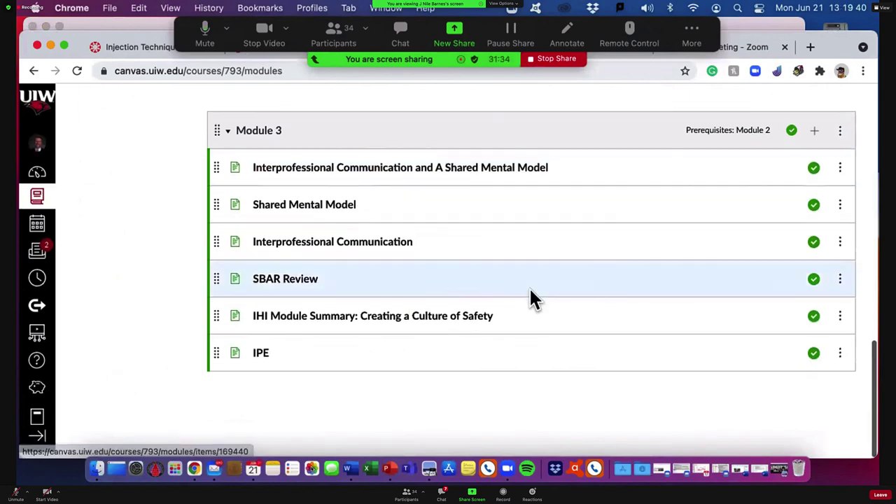
Step: Show the options available for the IHI Module: Teamwork and Communication item in Module 2, including Remove
scroll(530, 297, "up", 3)
scroll(530, 297, "up", 8)
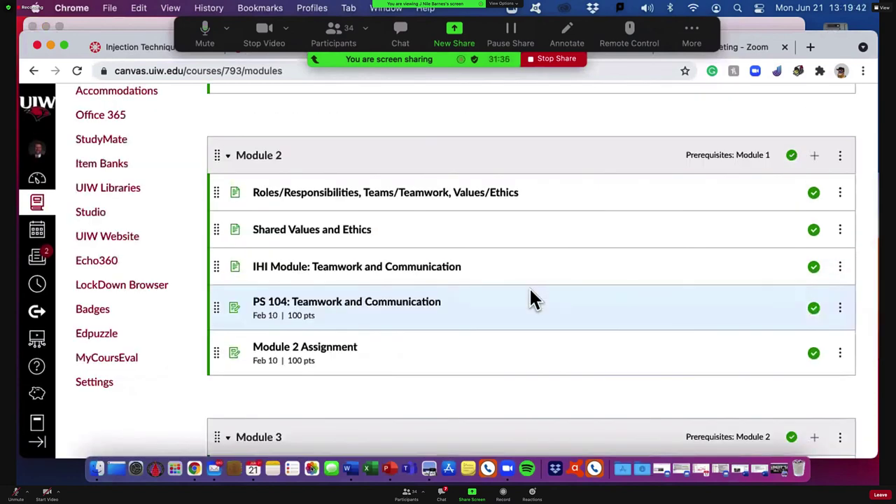
scroll(530, 293, "up", 7)
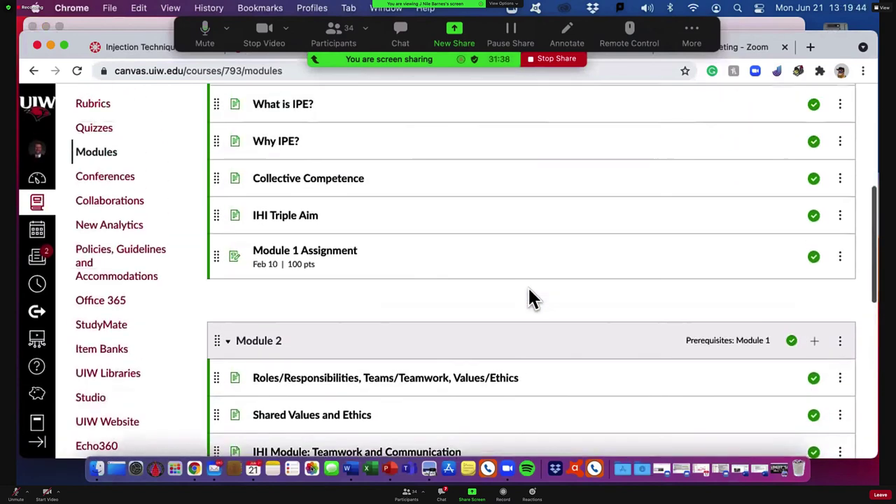
scroll(530, 297, "down", 2)
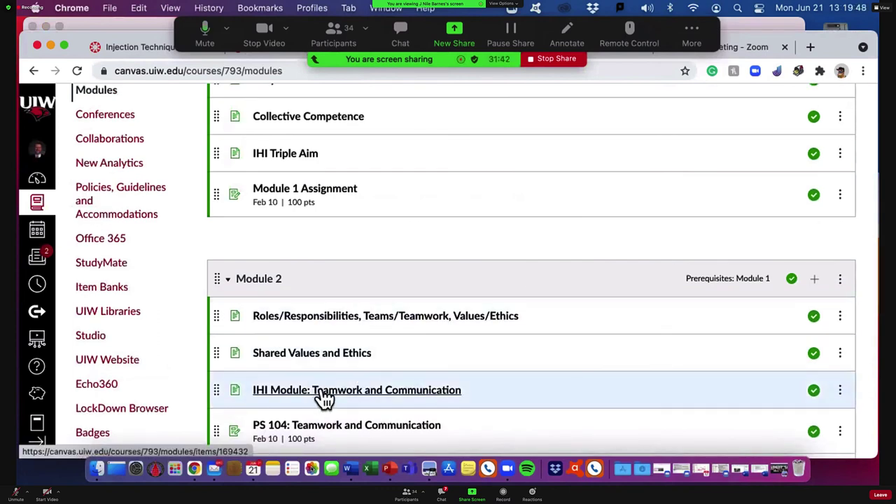
left_click(840, 392)
scroll(843, 392, "down", 3)
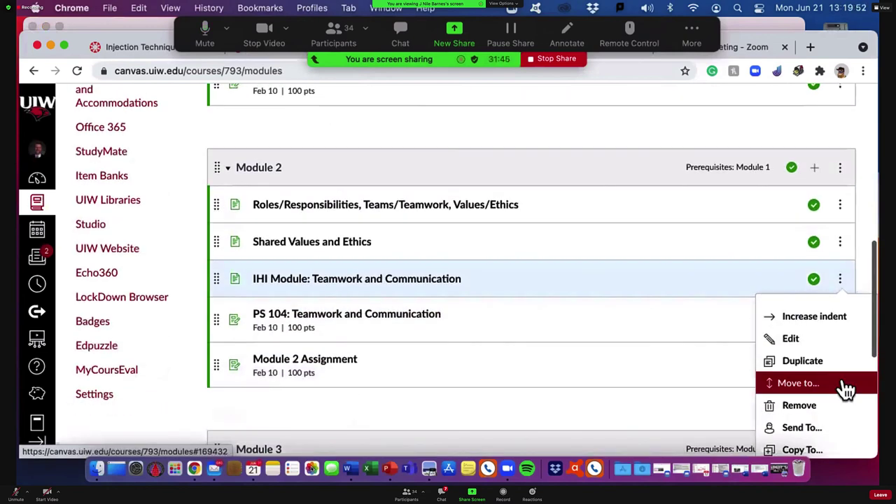
scroll(844, 392, "down", 2)
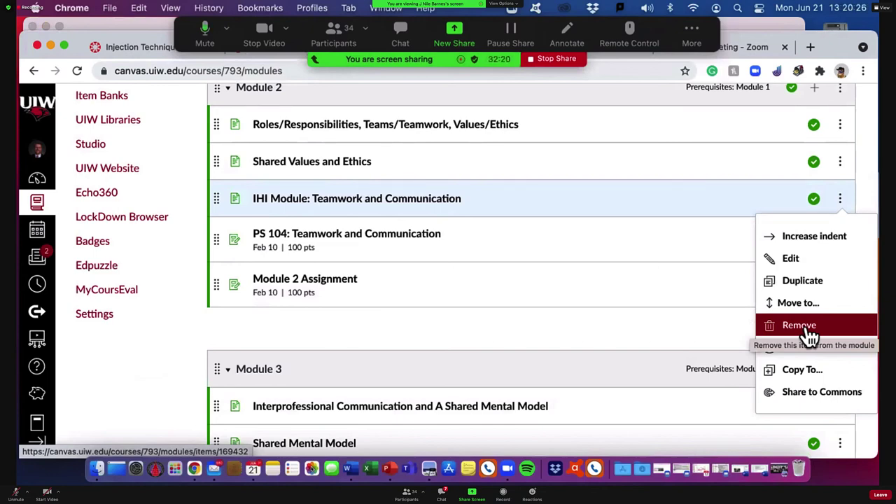
Step: Switch to the PowerPoint presentation, advance to the slide "Assignments Create the Gradebook and Assignment Groups can be Weighted", and move its window aside
left_click(777, 22)
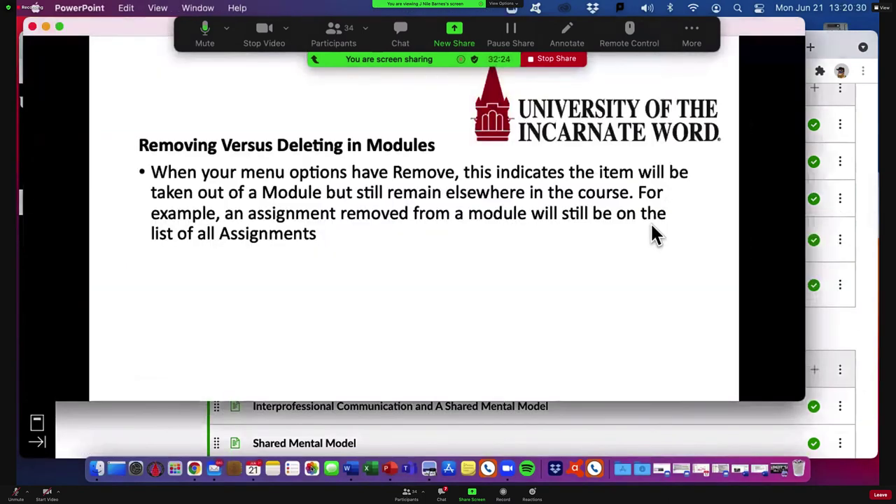
left_click(644, 256)
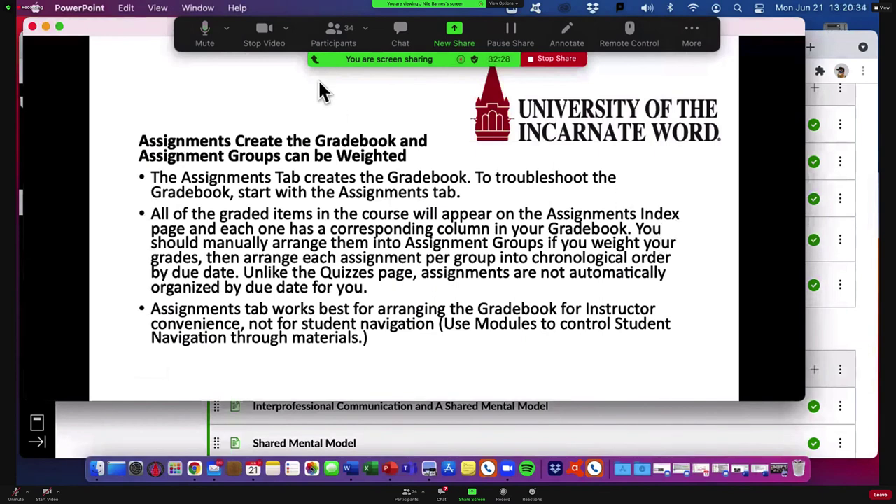
left_click_drag(750, 40, 754, 67)
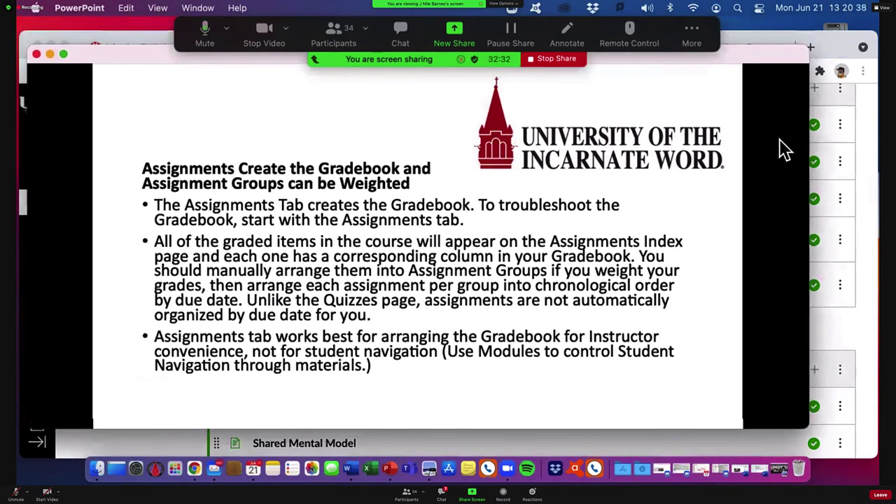
left_click_drag(800, 426, 702, 432)
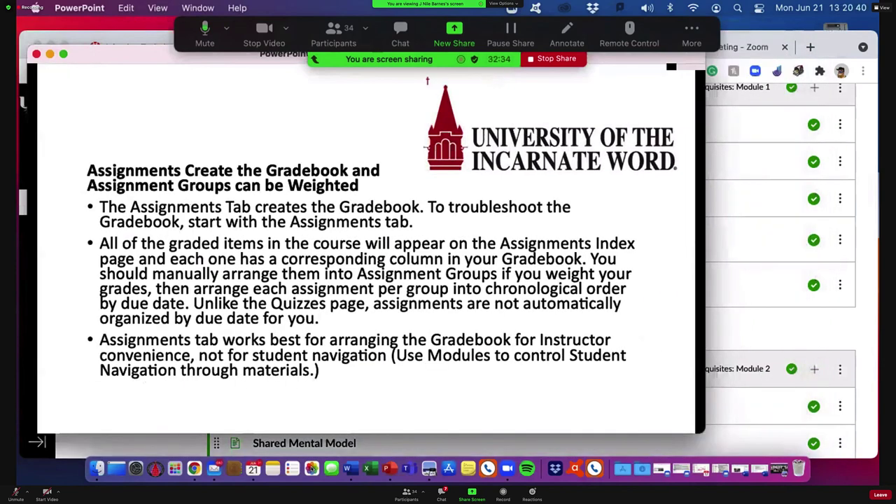
double_click(119, 58)
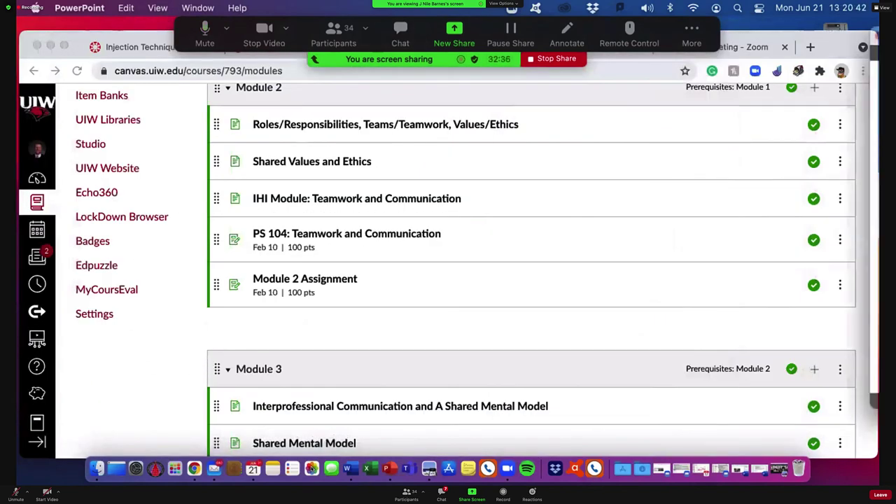
Step: Switch back to Chrome and show the Assignments page of the PHAR-3237 course
scroll(655, 179, "up", 10)
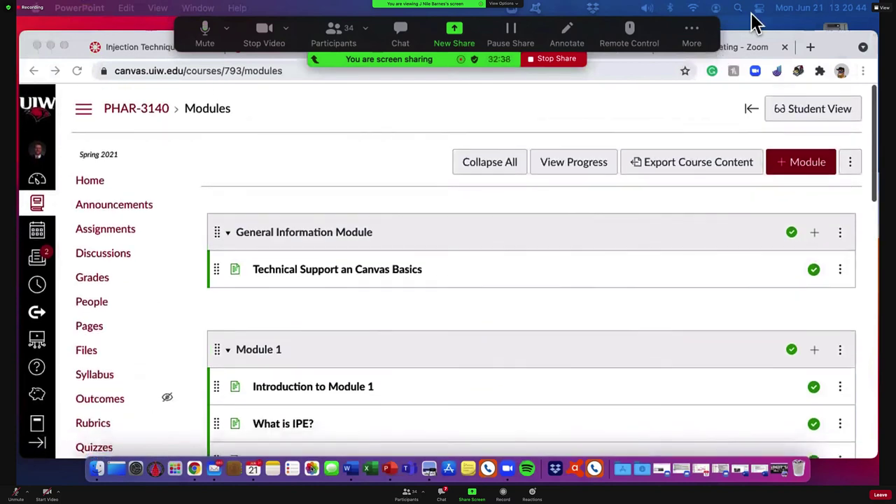
left_click_drag(817, 35, 817, 65)
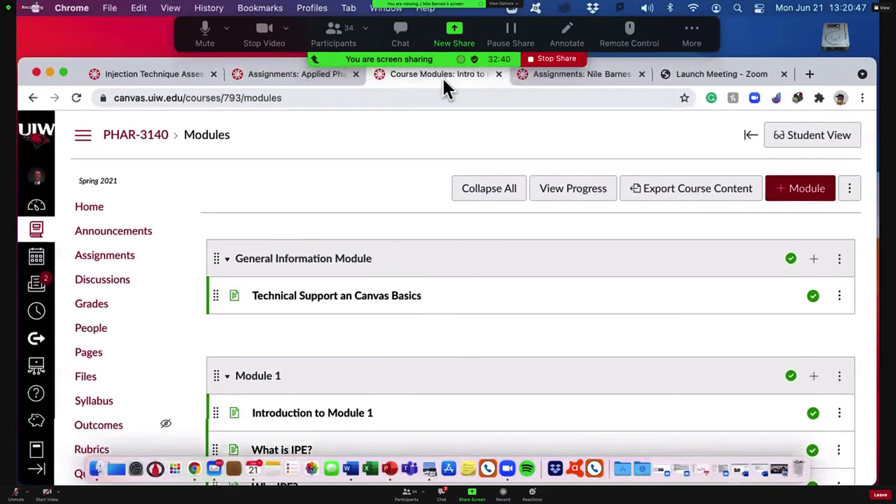
left_click(284, 72)
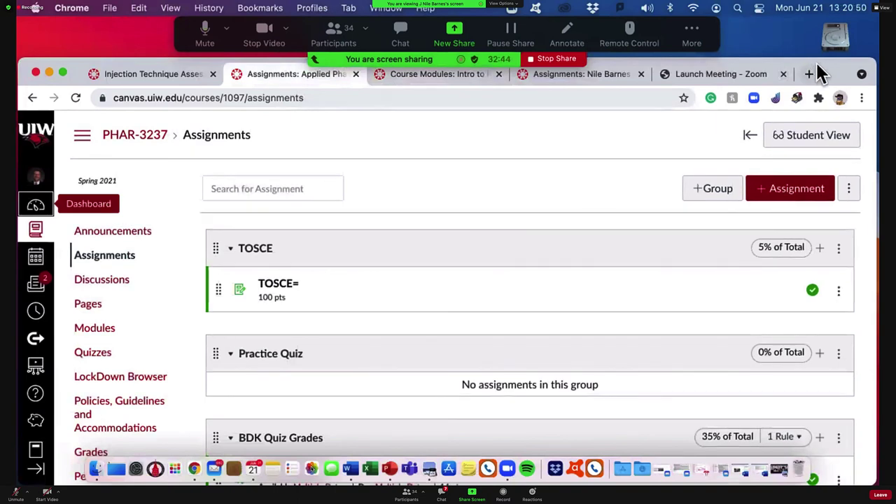
left_click_drag(816, 70, 822, 33)
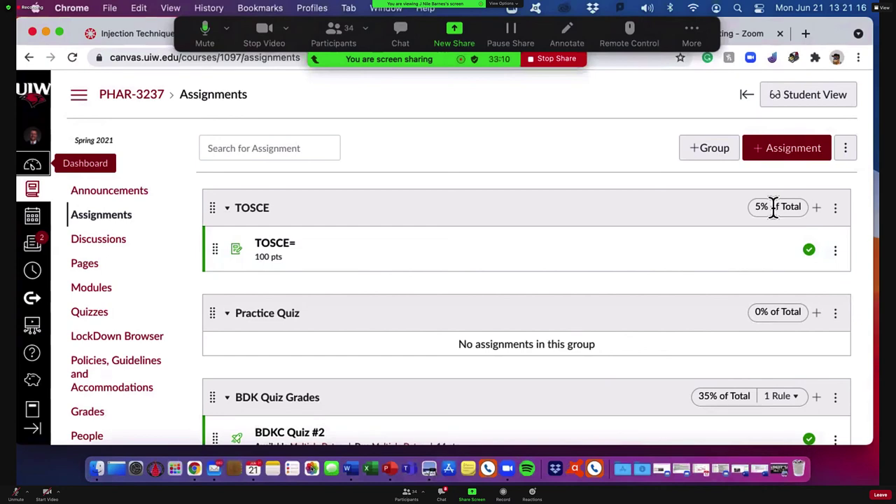
Step: View the TOSCE assignment group's weight and score-dropping settings, and close them without saving
left_click(836, 210)
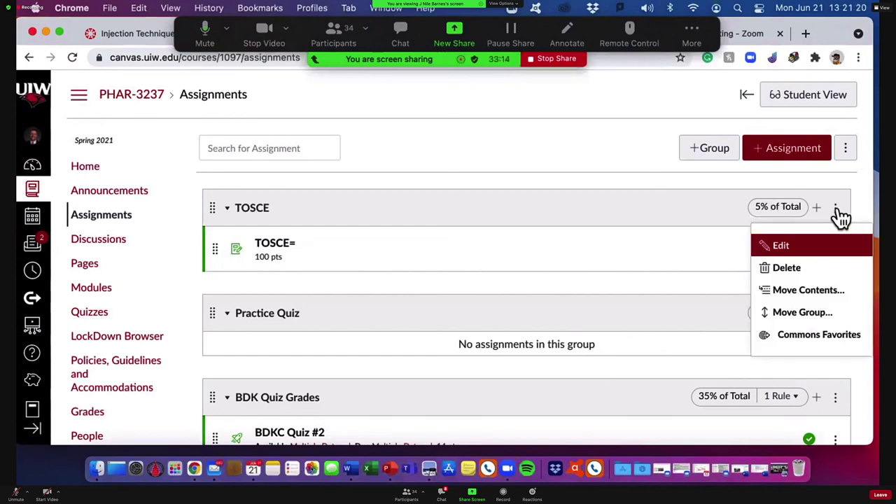
scroll(840, 217, "down", 2)
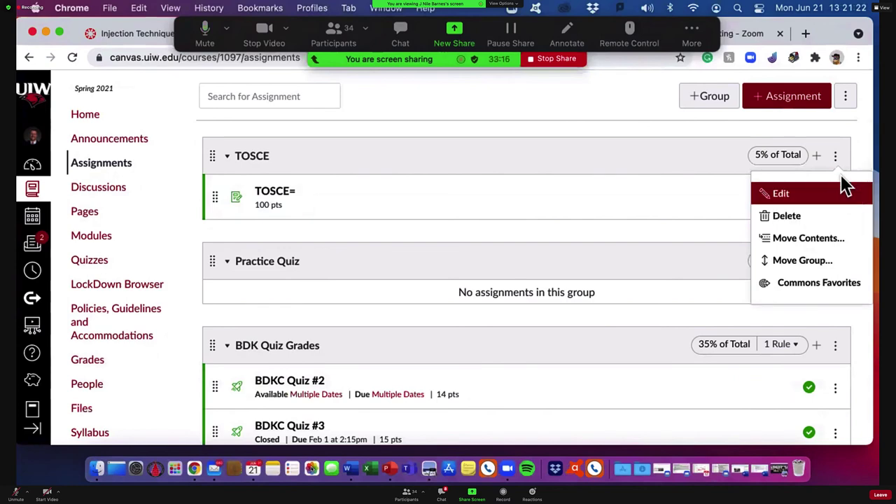
left_click(784, 195)
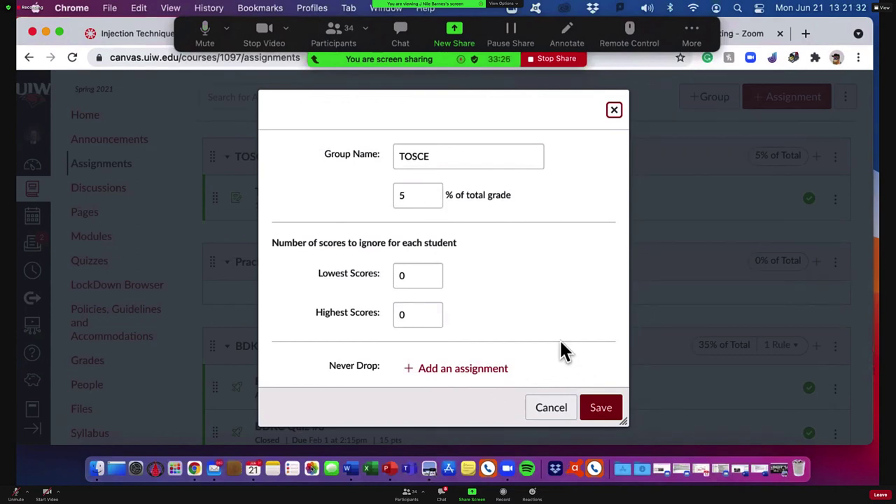
left_click(553, 407)
Step: Open the BDK Quiz Grades group's settings and examine its percentage of the total grade
scroll(558, 349, "down", 2)
scroll(563, 343, "down", 4)
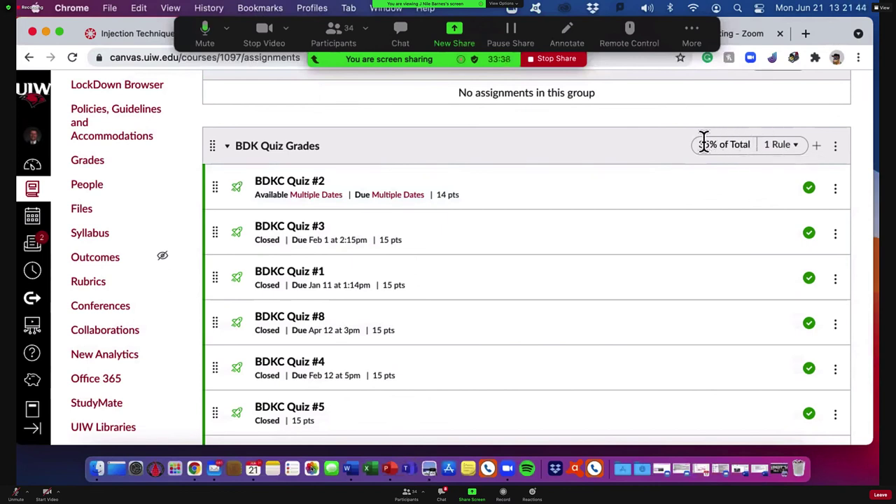
left_click(835, 149)
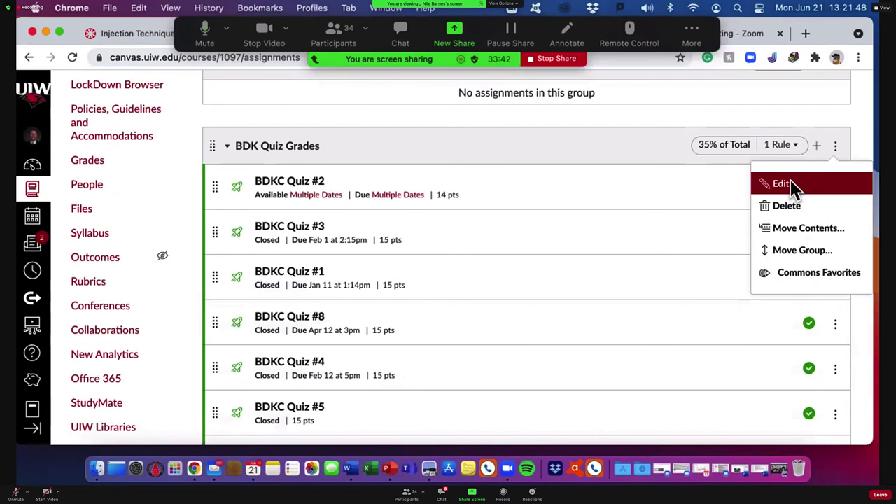
left_click(781, 184)
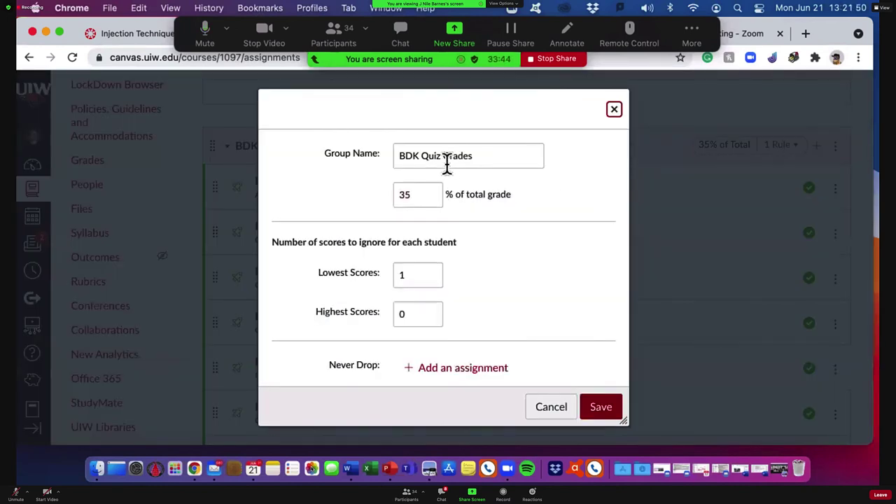
left_click_drag(420, 194, 394, 199)
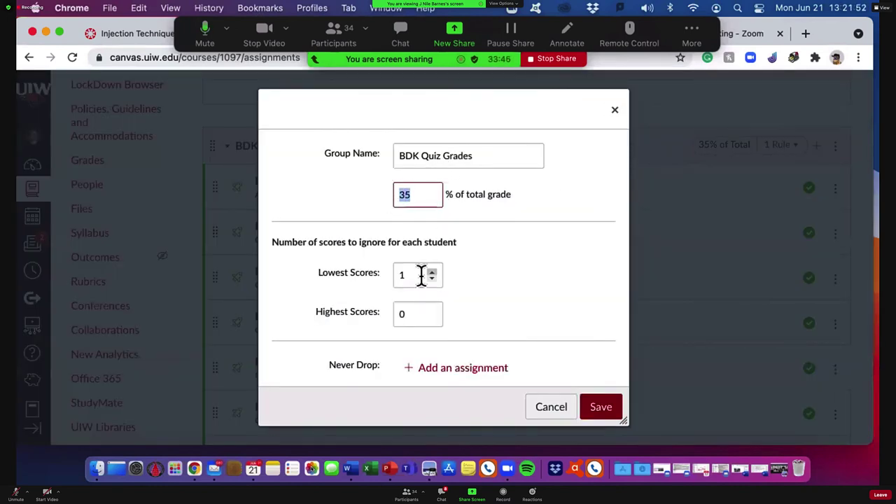
Step: Try ignoring the 3 lowest scores per student, set the number back to 1, and close the group's settings without saving
left_click_drag(420, 275, 388, 276)
scroll(590, 271, "down", 1)
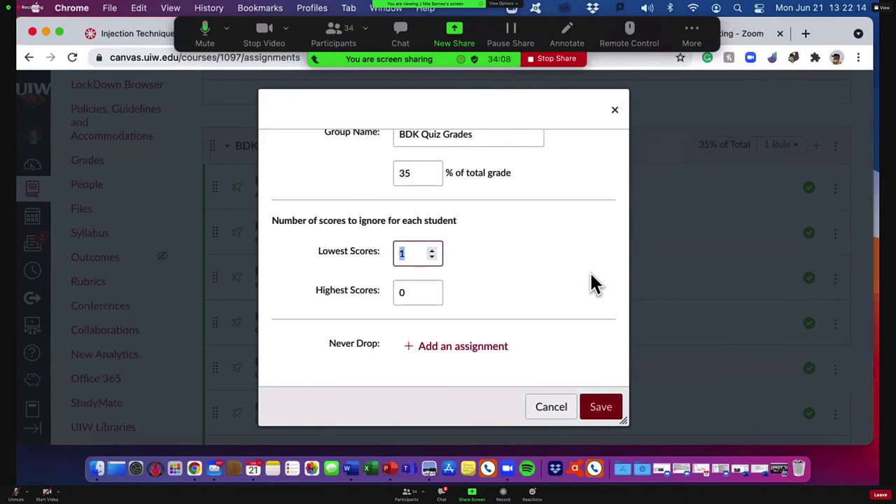
type("5")
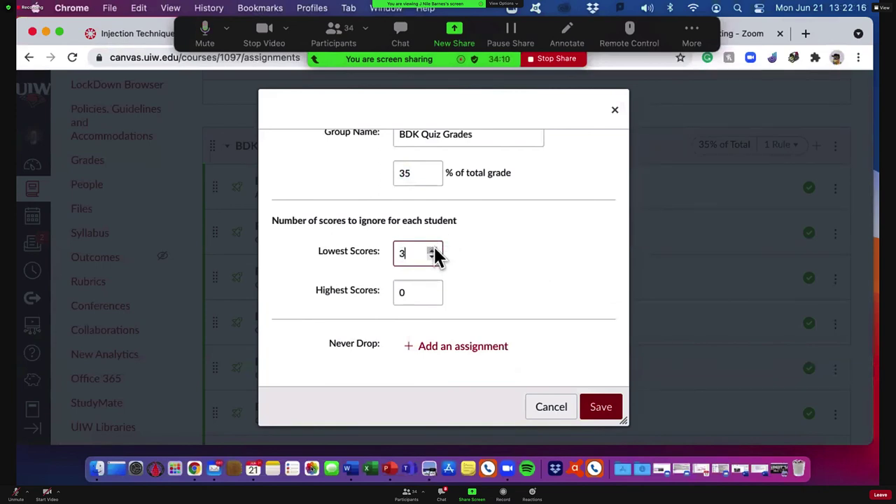
left_click(432, 258)
left_click(432, 258)
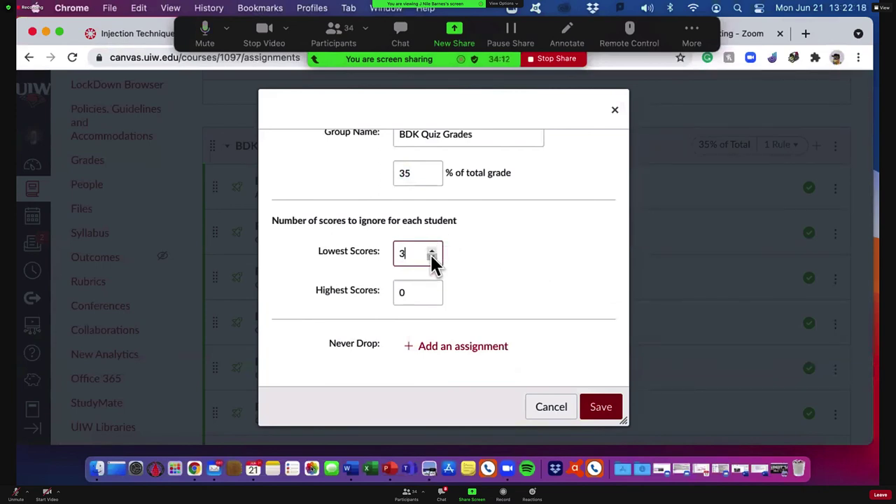
left_click(431, 257)
double_click(414, 293)
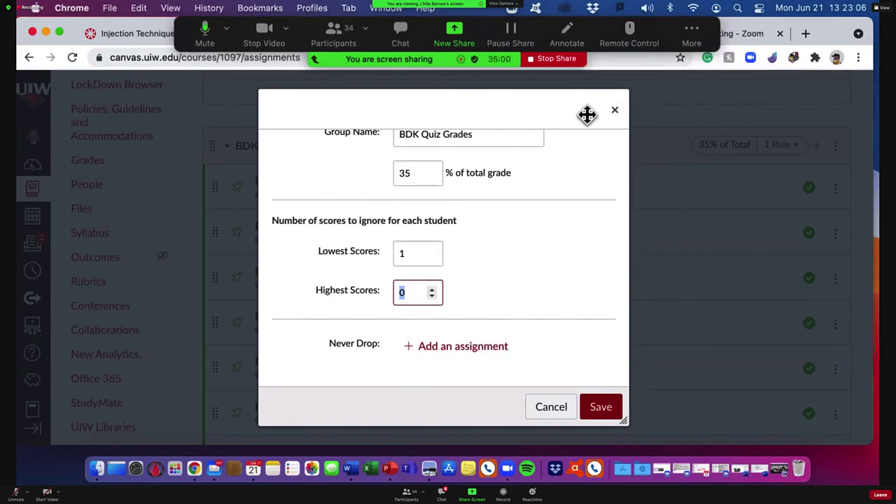
left_click(614, 113)
Step: Look through the quizzes in the BDK Quiz Grades group, examining their order, due dates and points
scroll(596, 234, "down", 3)
scroll(596, 233, "down", 2)
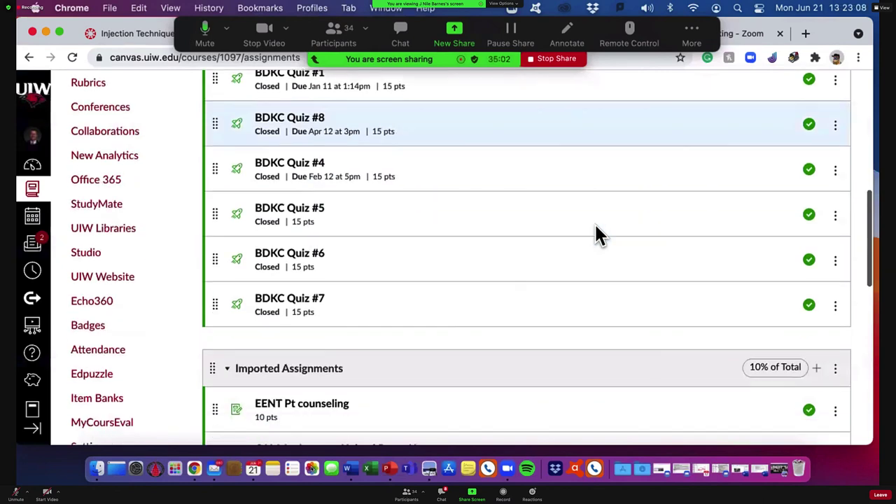
scroll(596, 234, "up", 3)
scroll(595, 234, "up", 1)
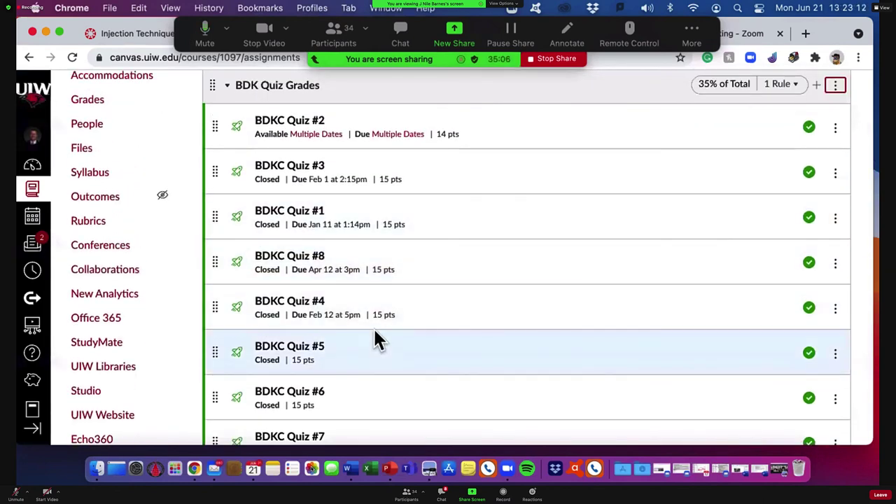
scroll(340, 360, "down", 2)
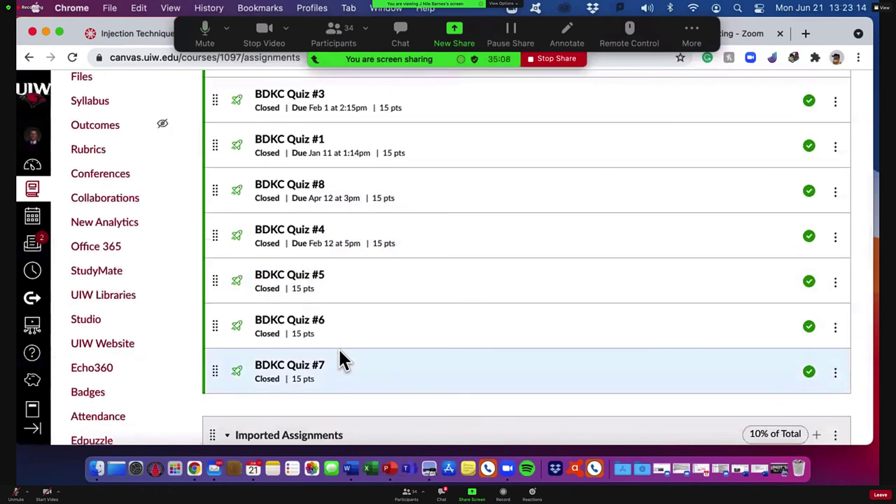
scroll(385, 236, "up", 3)
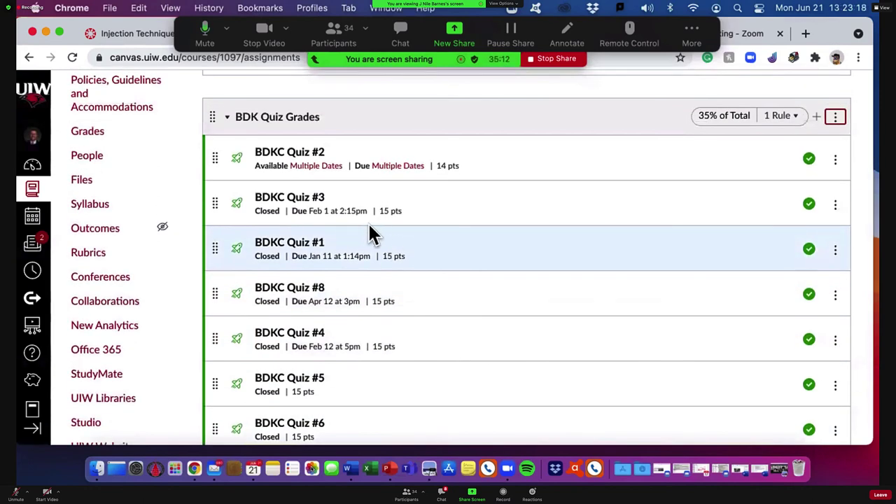
mouse_move(363, 174)
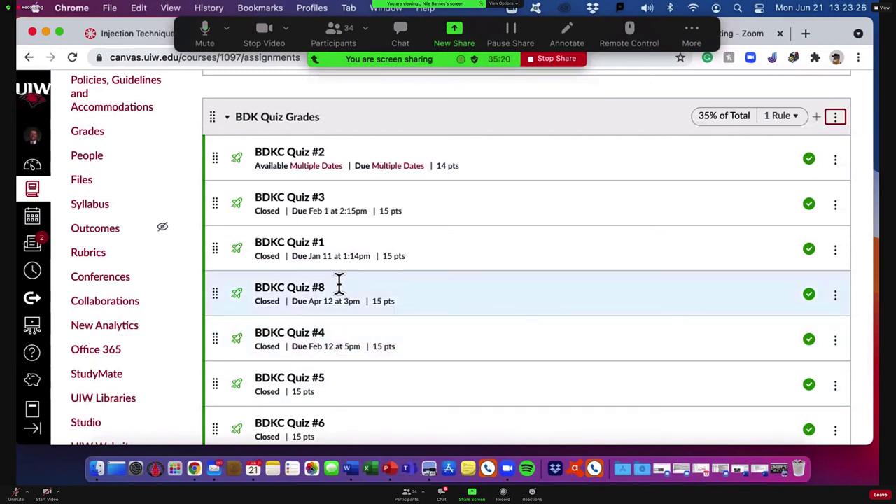
scroll(280, 356, "down", 2)
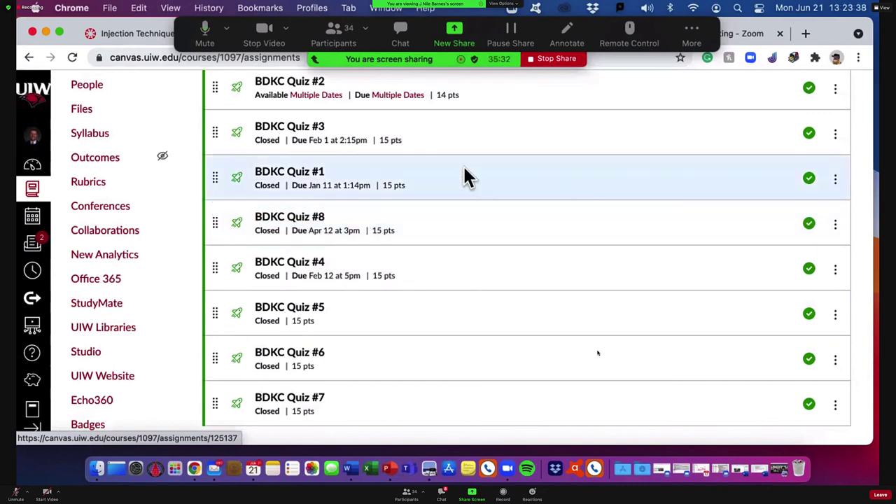
Step: Set BDKC Quiz #8 as never dropped in the BDK Quiz Grades group's settings and save the group
scroll(467, 176, "up", 4)
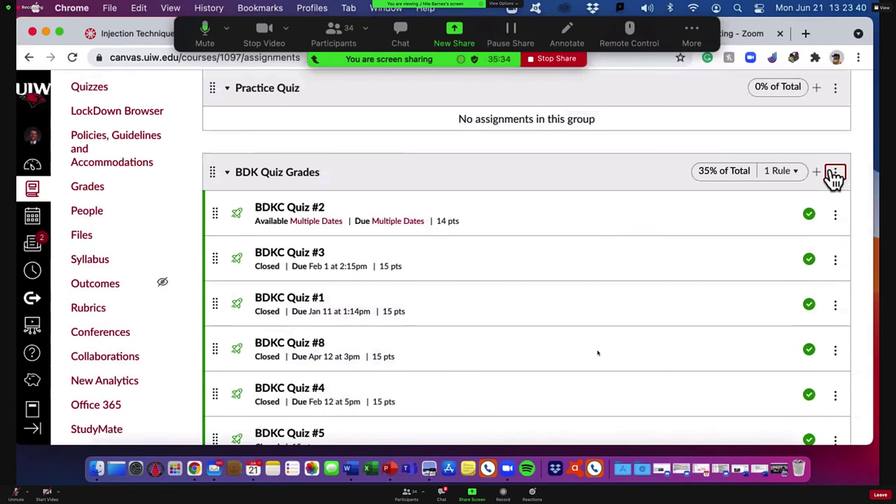
left_click(835, 173)
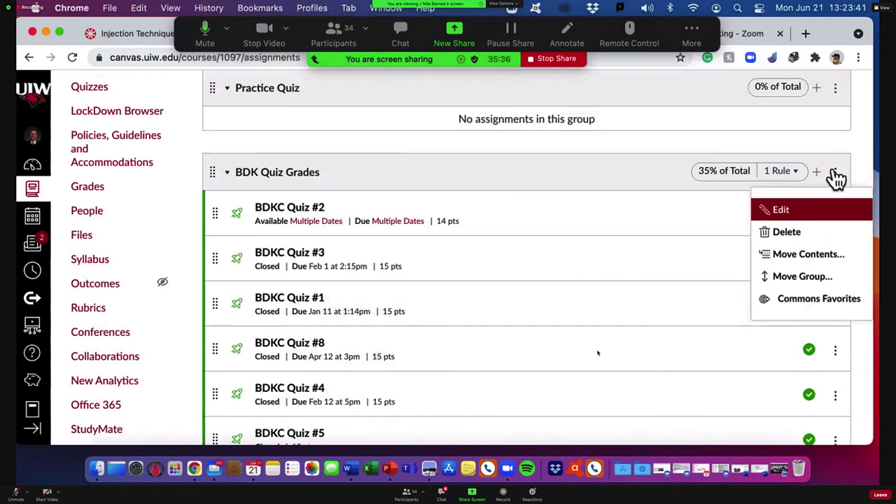
left_click(777, 212)
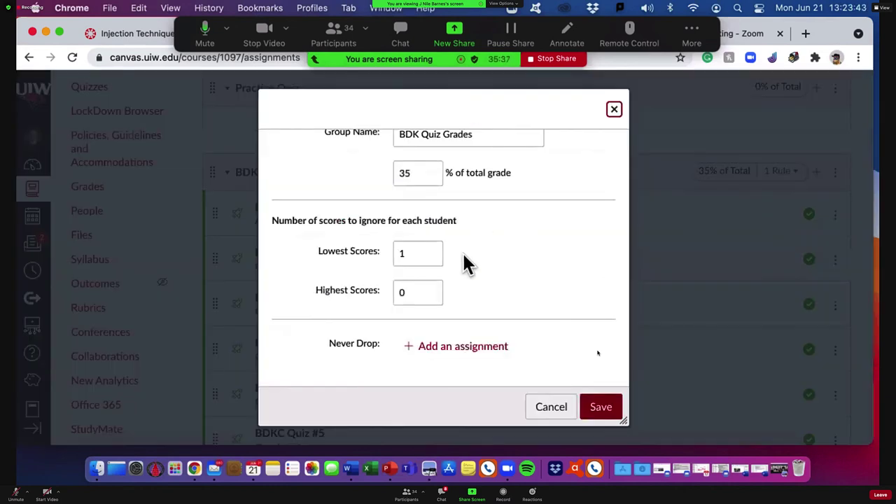
left_click(461, 350)
scroll(501, 364, "down", 1)
left_click(567, 316)
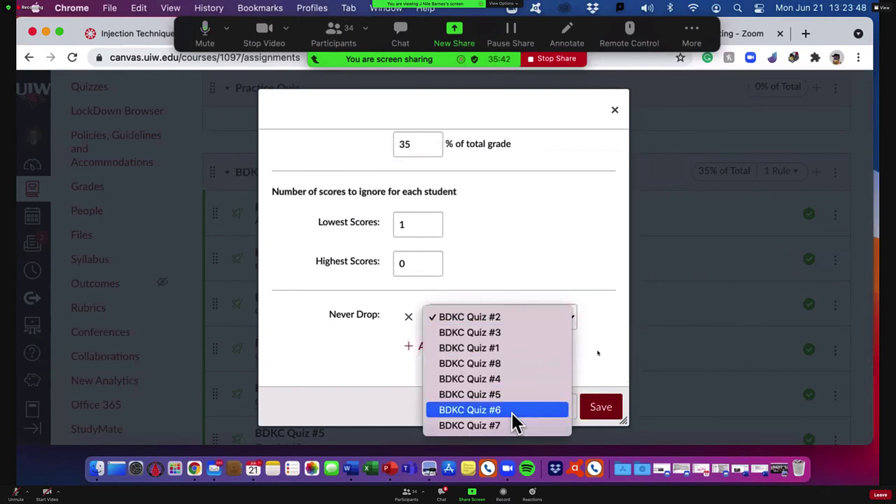
left_click(492, 364)
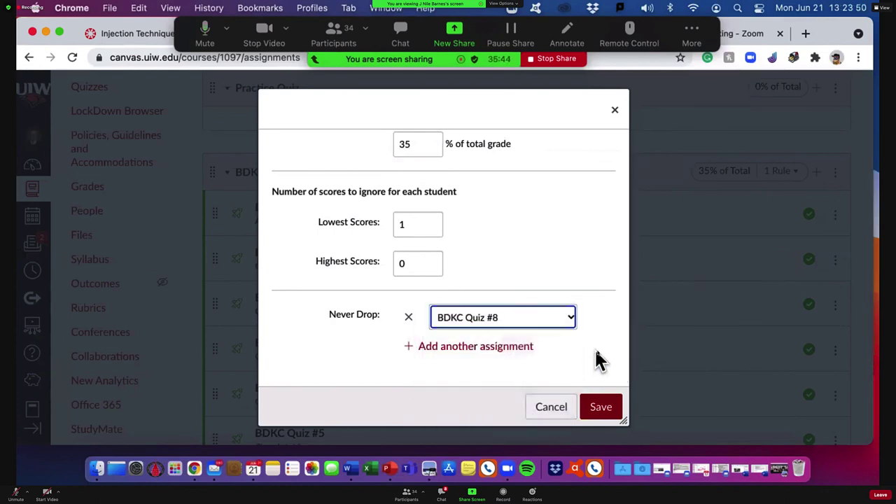
left_click(609, 411)
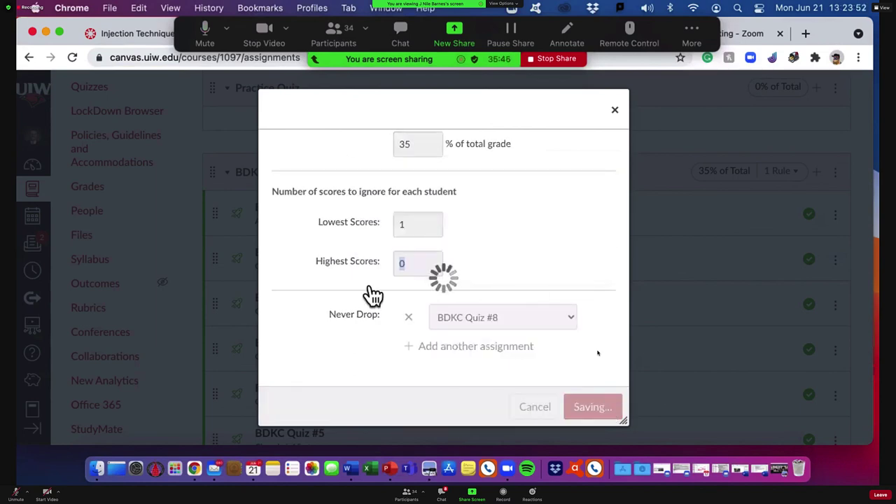
scroll(539, 301, "down", 3)
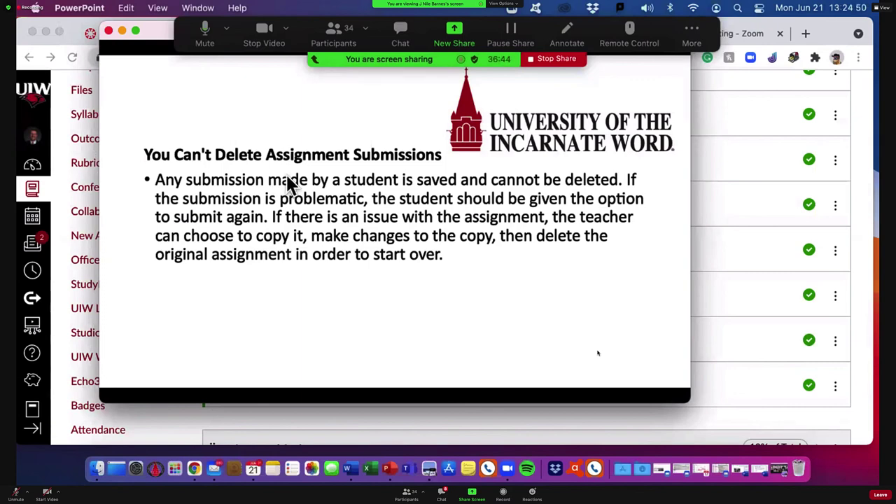
Step: Read the slides on deleting assignment submissions and common assignment setup and grading mistakes, and put the slide show away
key("Right")
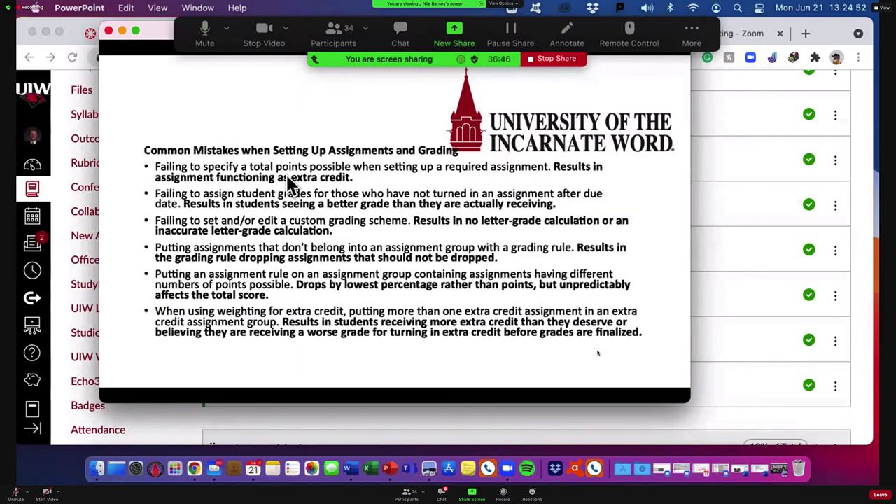
key("Left")
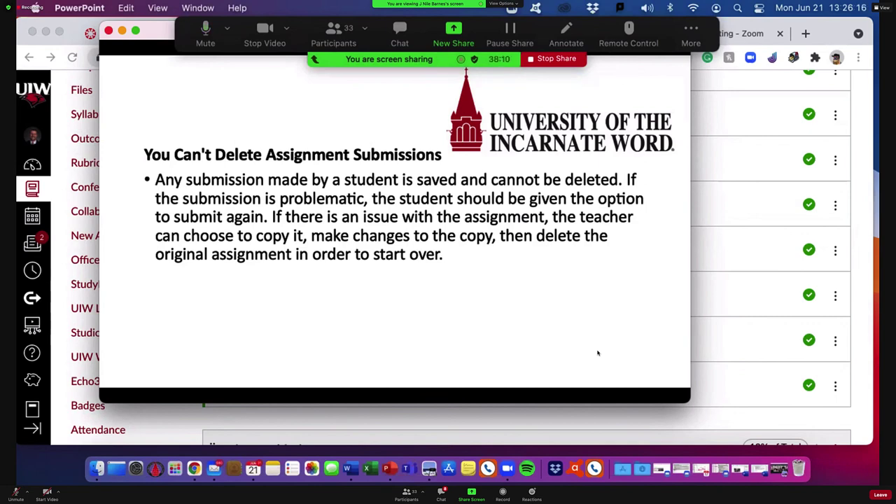
left_click(355, 268)
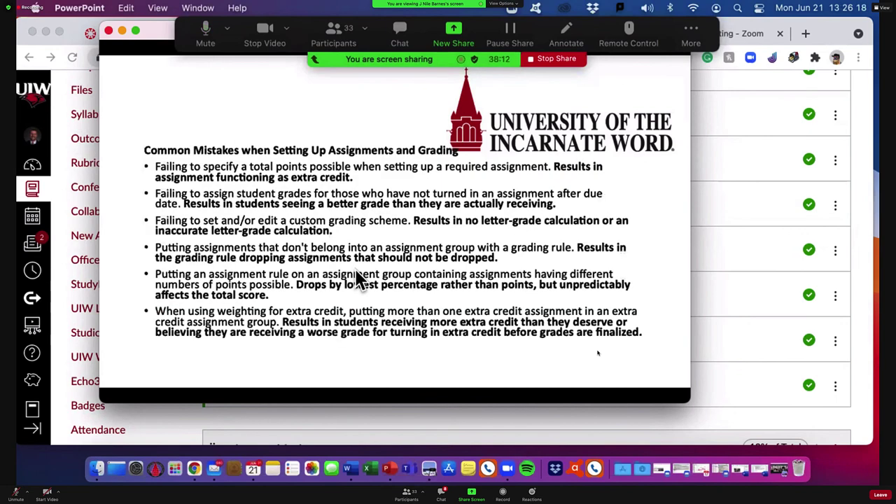
left_click(122, 30)
Step: Switch to the sandbox course's assignments page and look through its assignment groups
scroll(420, 126, "up", 10)
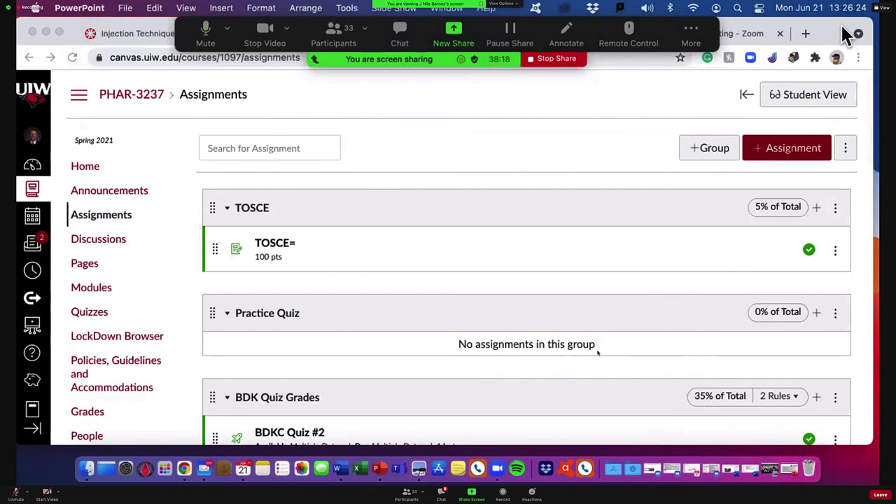
left_click(833, 49)
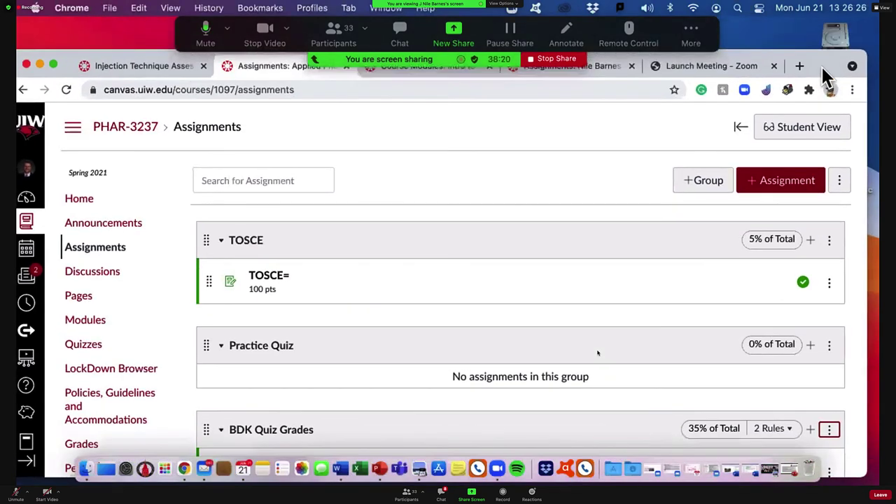
left_click(570, 74)
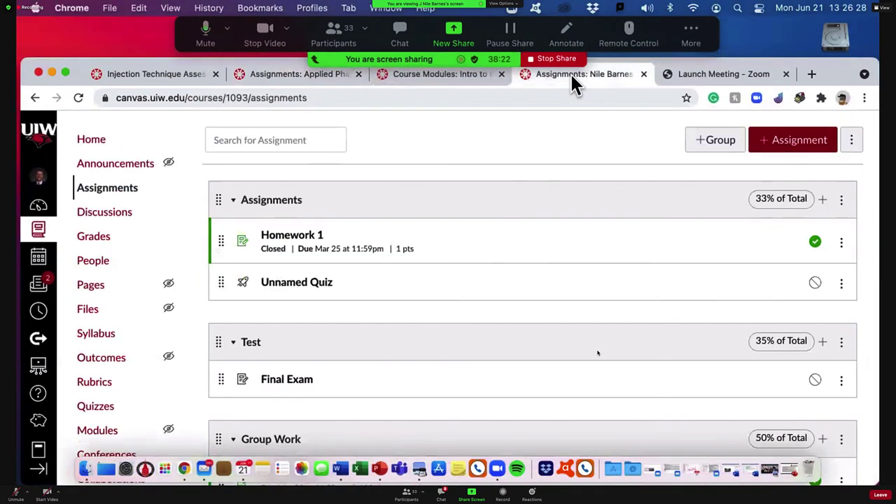
scroll(539, 224, "up", 2)
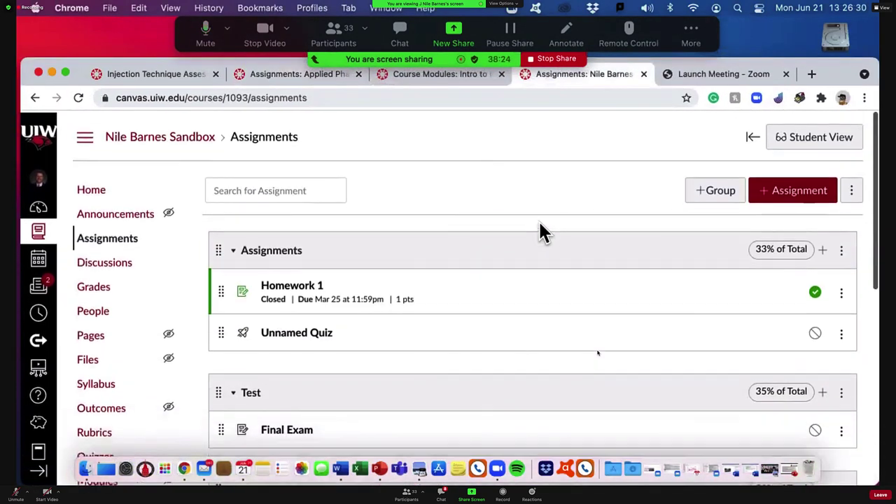
left_click_drag(821, 60, 822, 20)
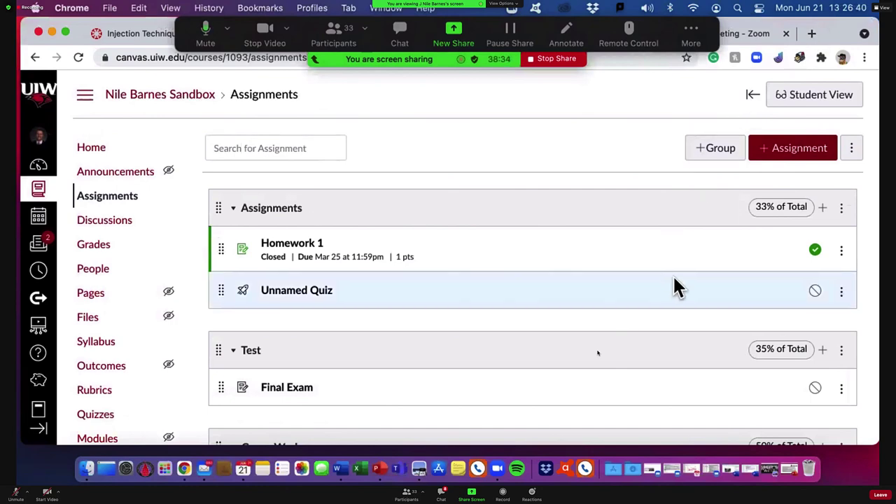
scroll(673, 276, "down", 5)
scroll(674, 276, "up", 5)
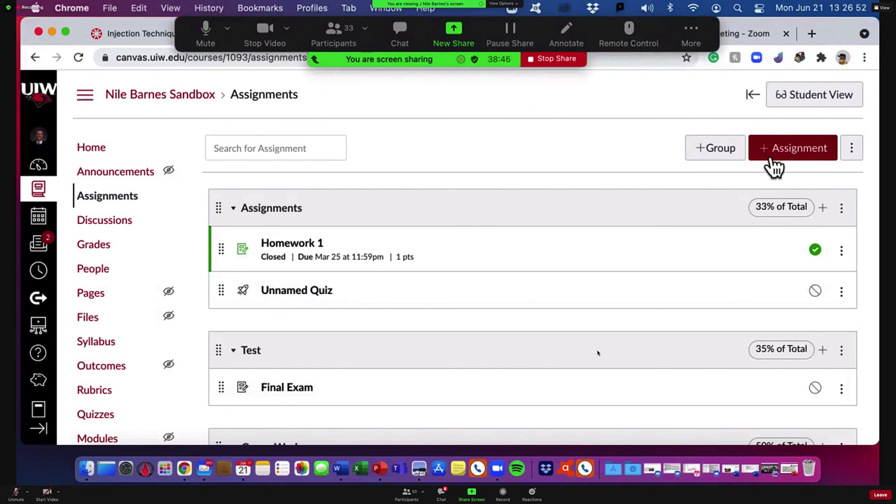
left_click(87, 199)
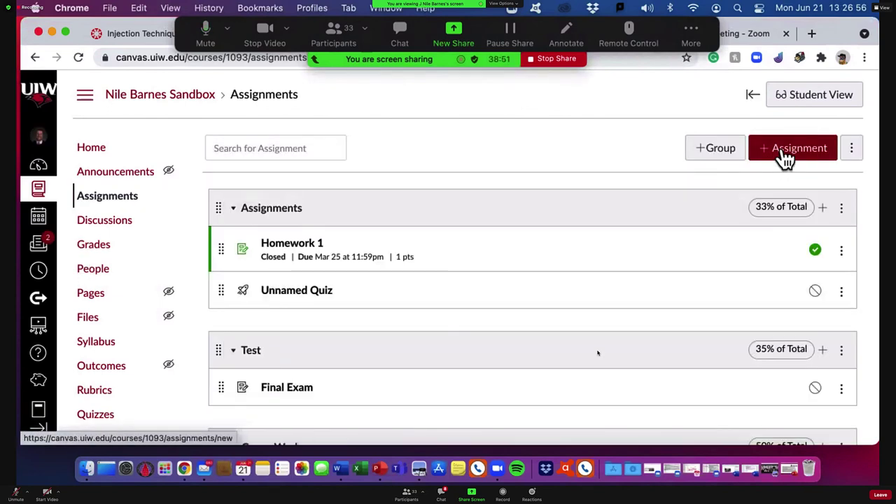
Step: Start a new assignment in the sandbox course and name it "TEst assignment for Canvas Hour"
left_click(783, 155)
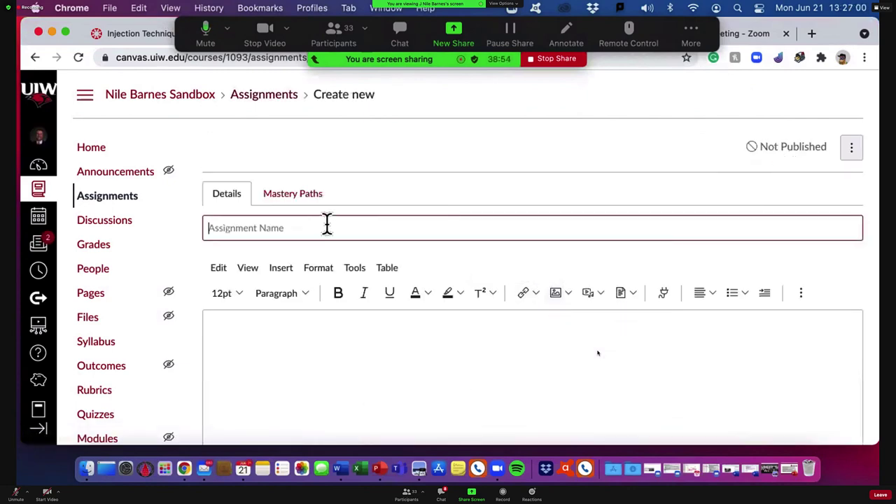
type("TE")
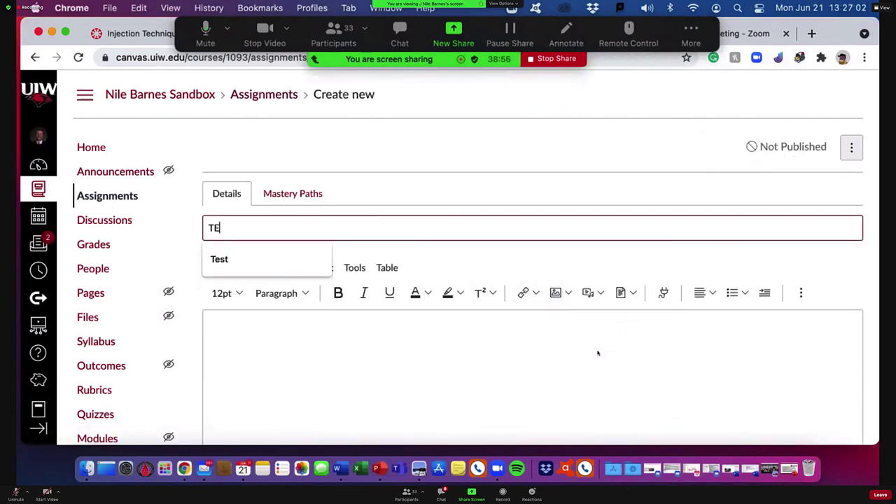
type("st assignmen")
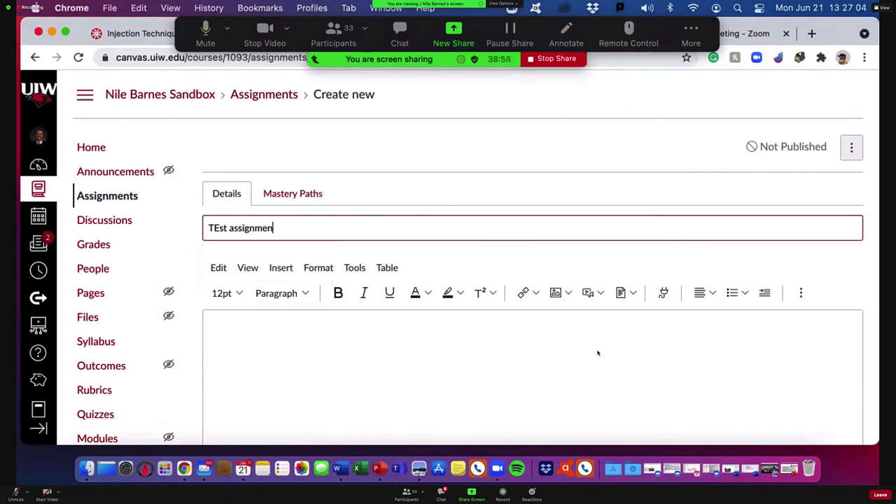
type("t for Canvas Hour")
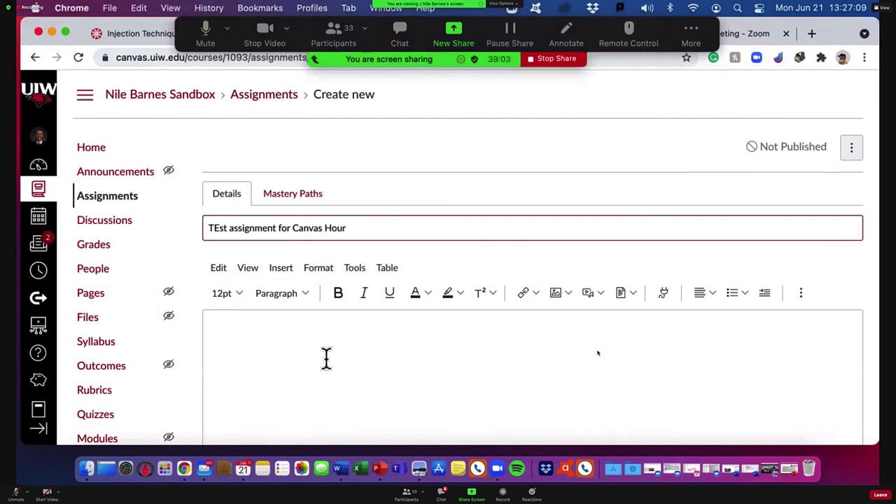
Step: Fill the assignment description with a line of random placeholder text, followed below by "Gobbly Gook"
left_click(326, 359)
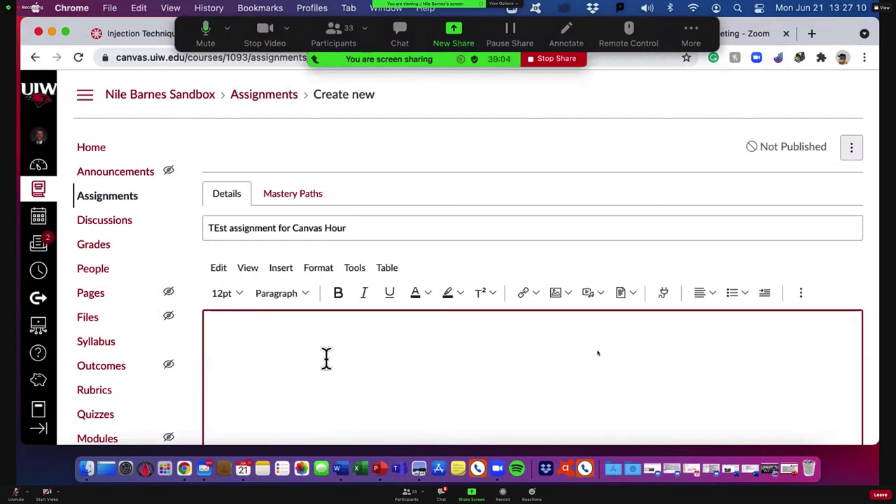
type("fjla;sknjf'apwioejfg'pqwoijfwpojf';sldkfm aspofk as;ofjasp odfj")
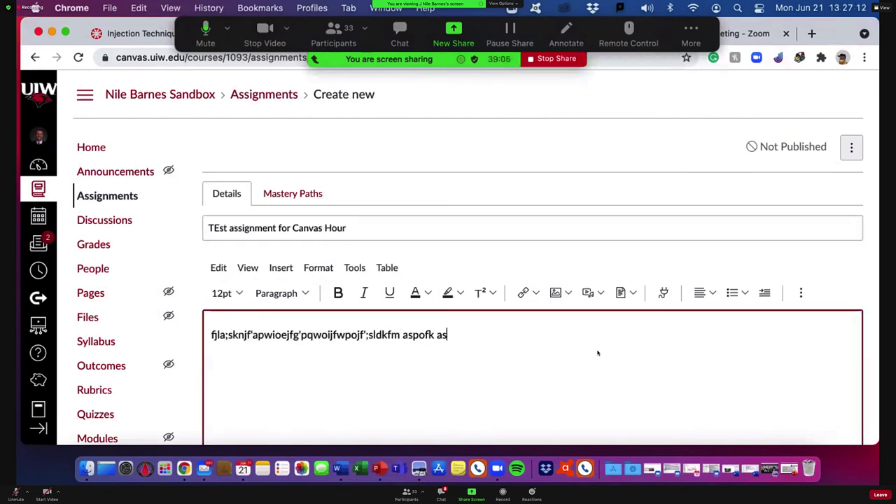
key("Return")
key("Return")
type("Go")
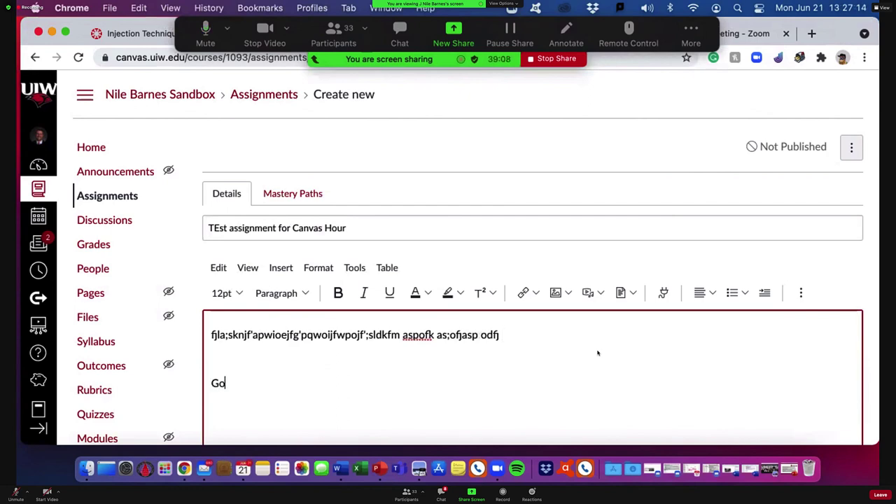
type("bbly Gook")
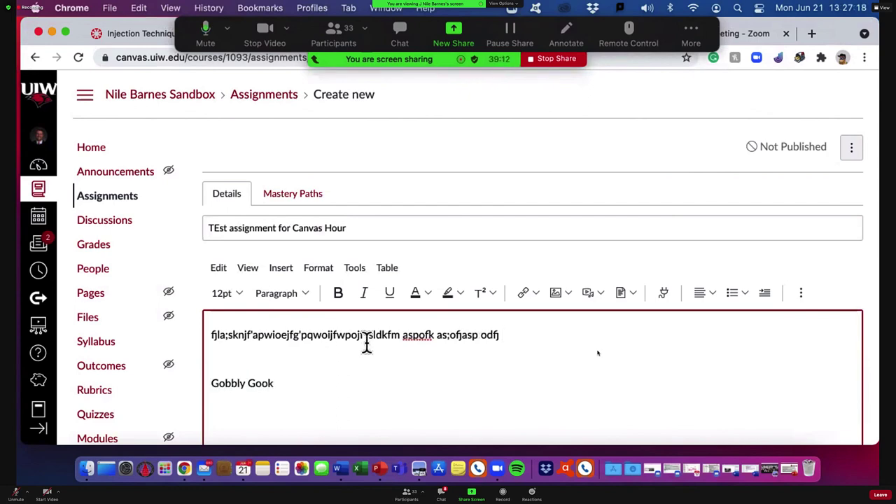
Step: Set the new assignment's points to 100
scroll(396, 279, "down", 10)
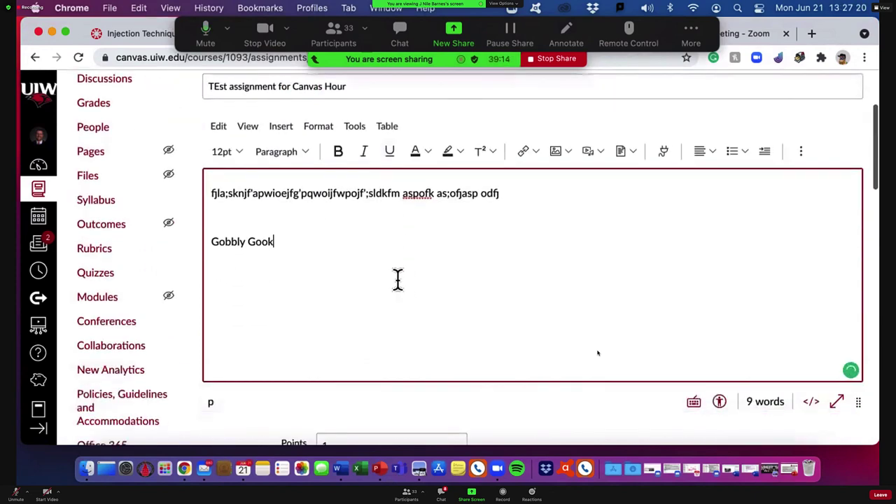
left_click(344, 228)
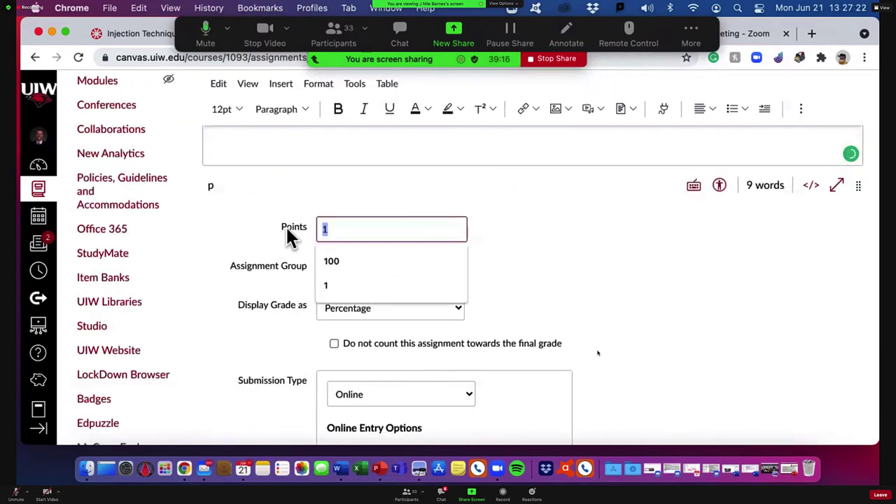
left_click(342, 261)
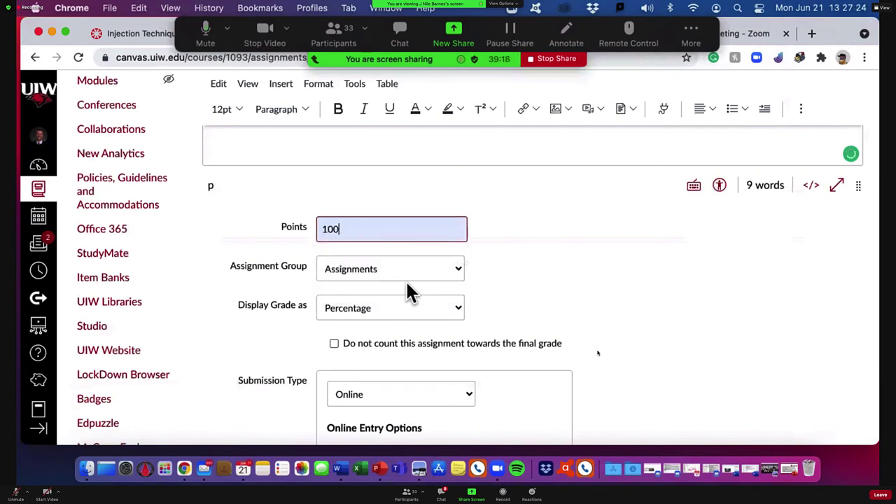
left_click(397, 268)
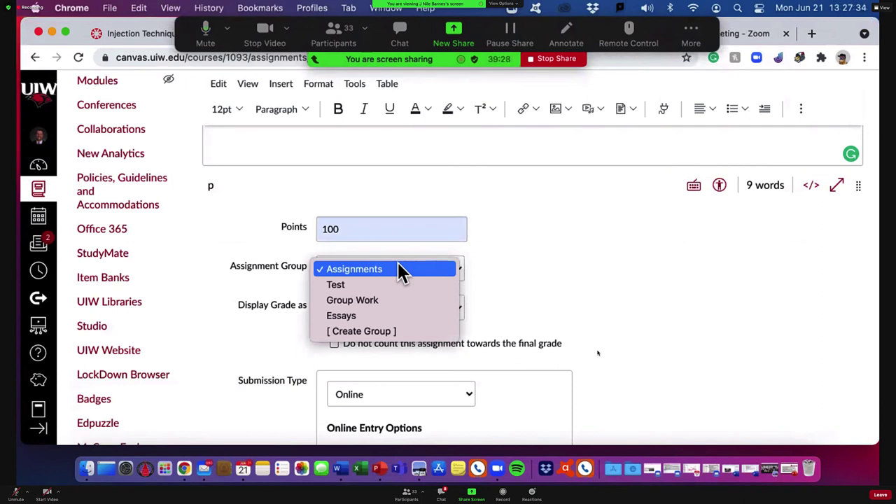
left_click(347, 332)
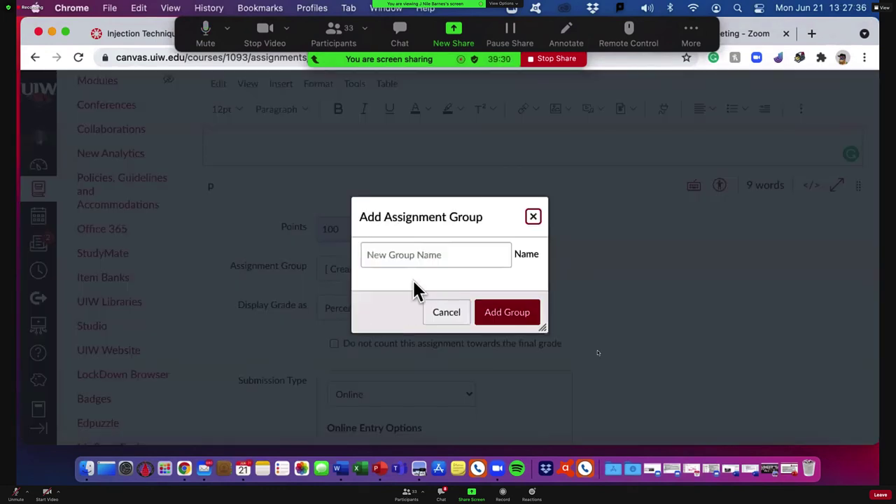
key("Escape")
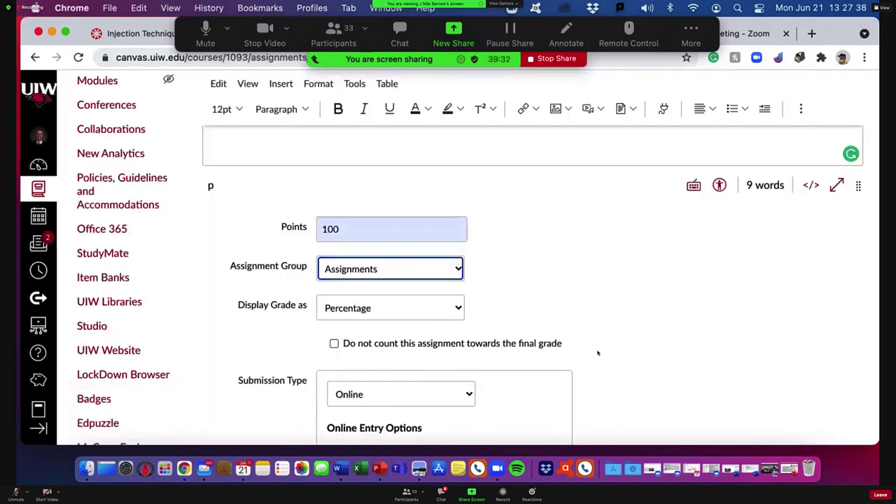
Step: Create a new assignment group named "Something Silly just for the Canvas Hour" and assign the new assignment to it
key("space")
left_click(392, 358)
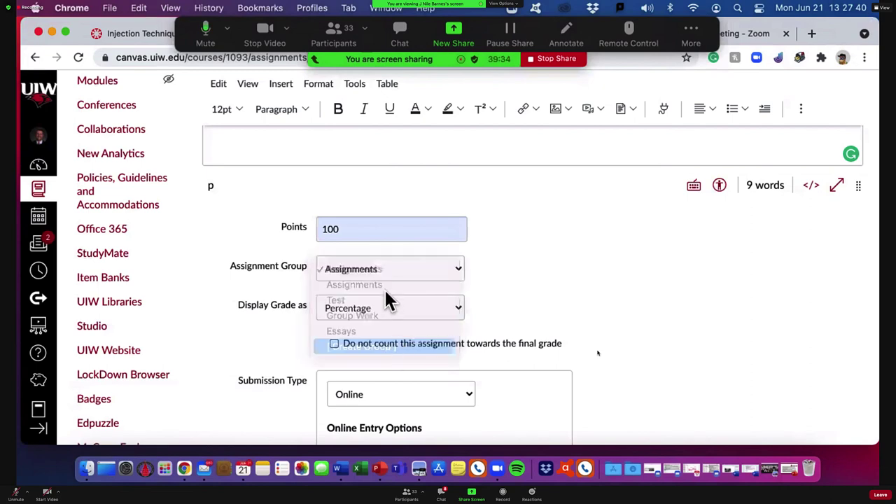
left_click(404, 258)
type("Sp")
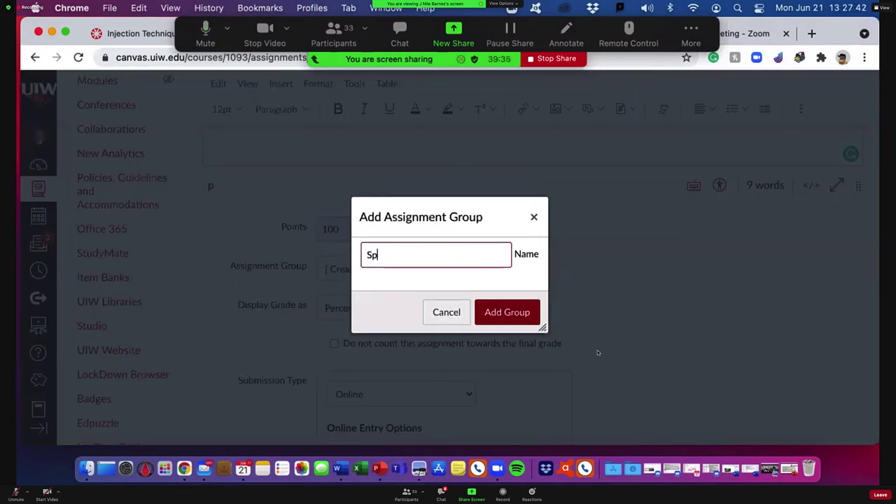
key("BackSpace")
type("omething SS")
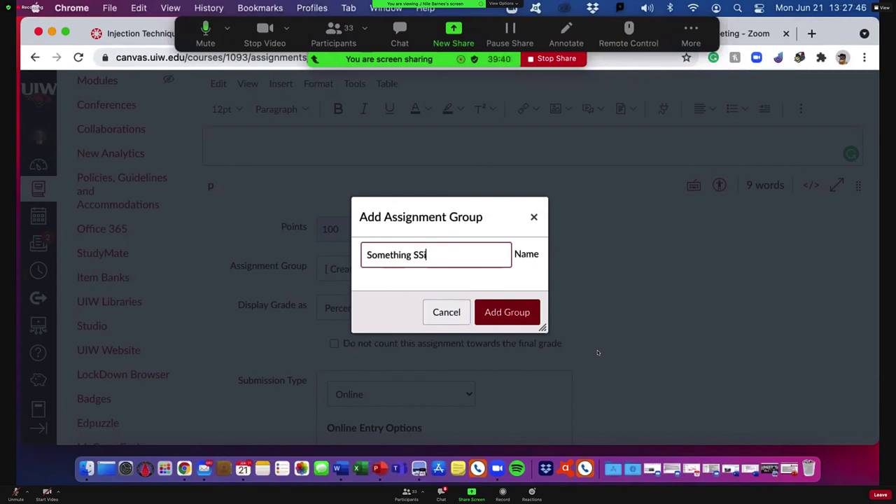
key("BackSpace")
type("illy just for the C")
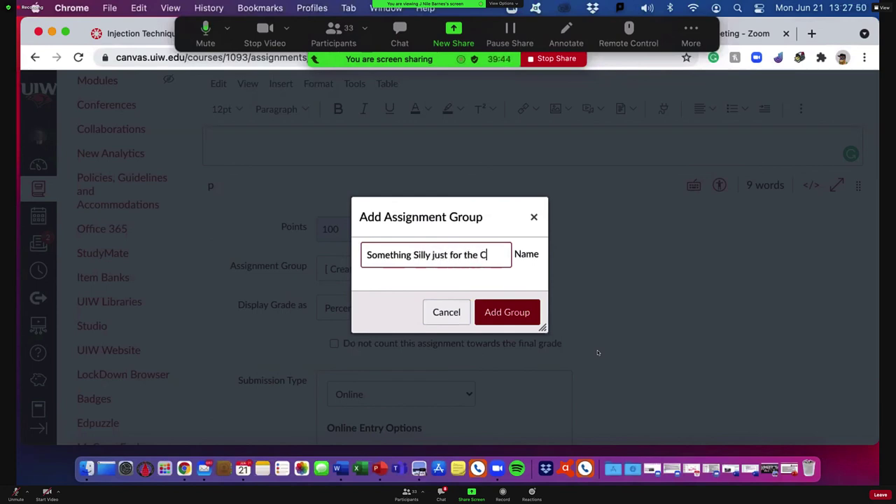
type("anvas Hour")
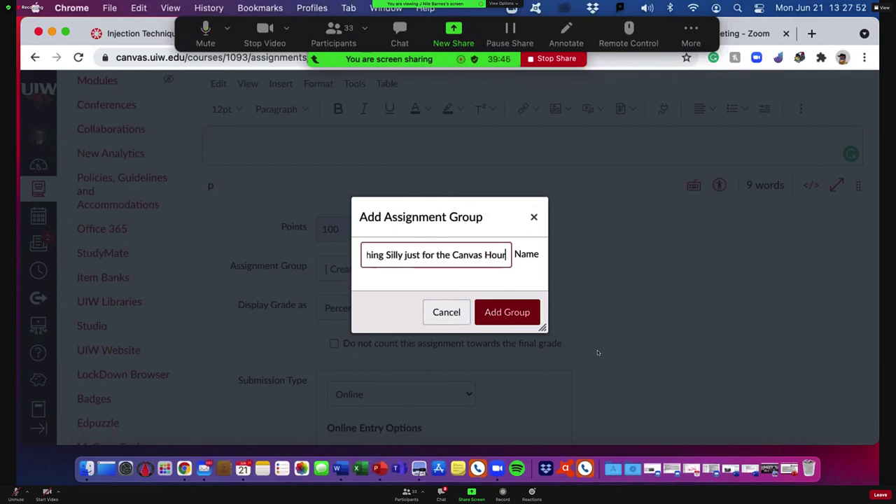
left_click(525, 312)
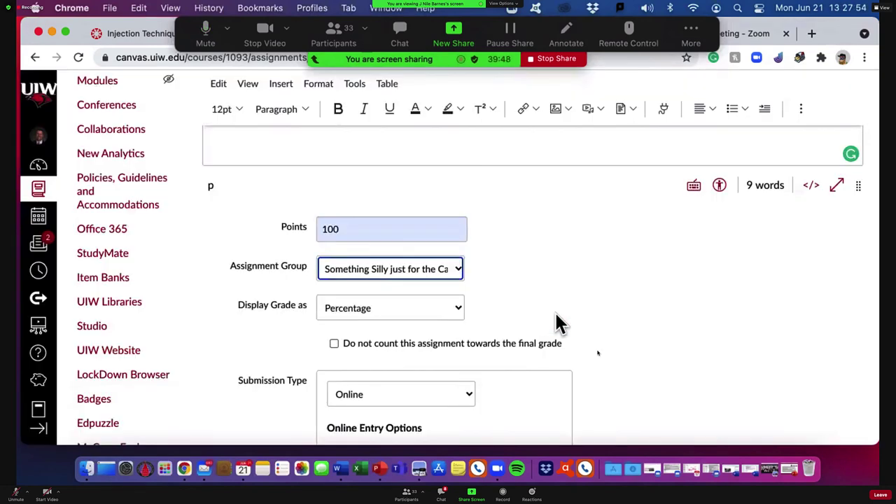
Step: Set the assignment's grade to display as Letter Grade
scroll(550, 307, "down", 3)
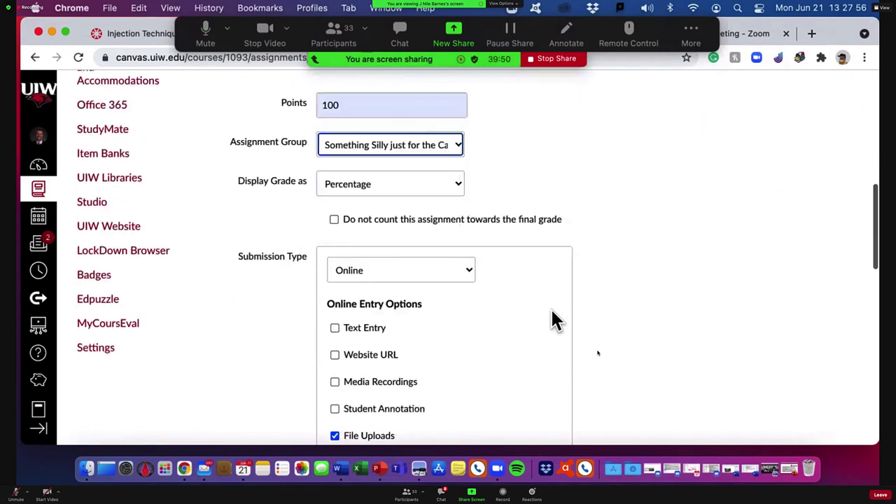
left_click(432, 182)
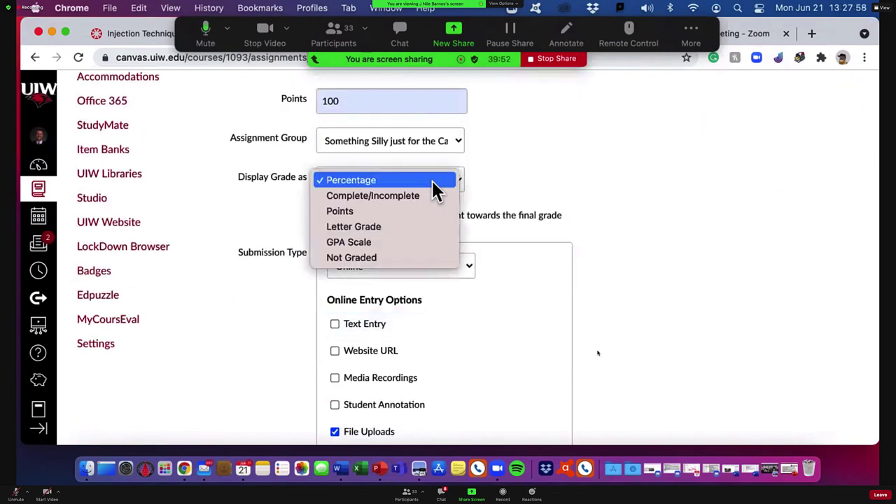
left_click(387, 228)
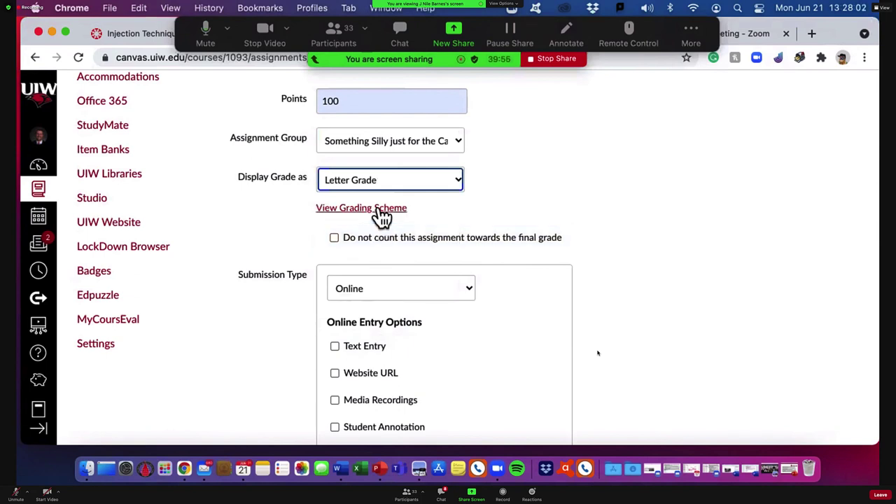
Step: Review the letter grade ranges in the default grading scheme and the other available schemes, then close the scheme window
left_click(380, 208)
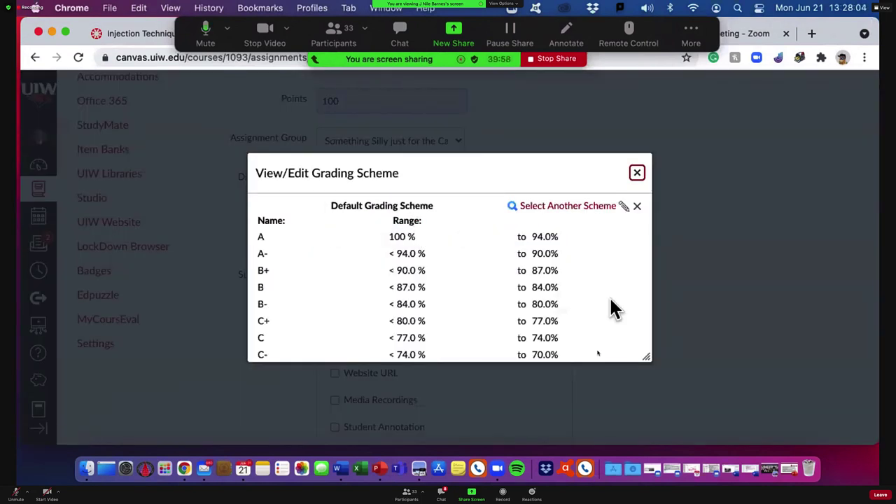
scroll(624, 297, "down", 3)
scroll(624, 297, "up", 3)
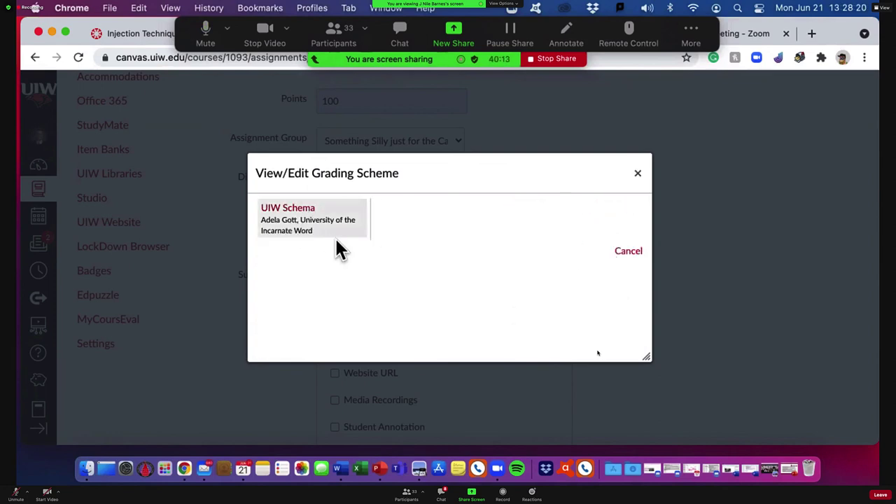
left_click(638, 174)
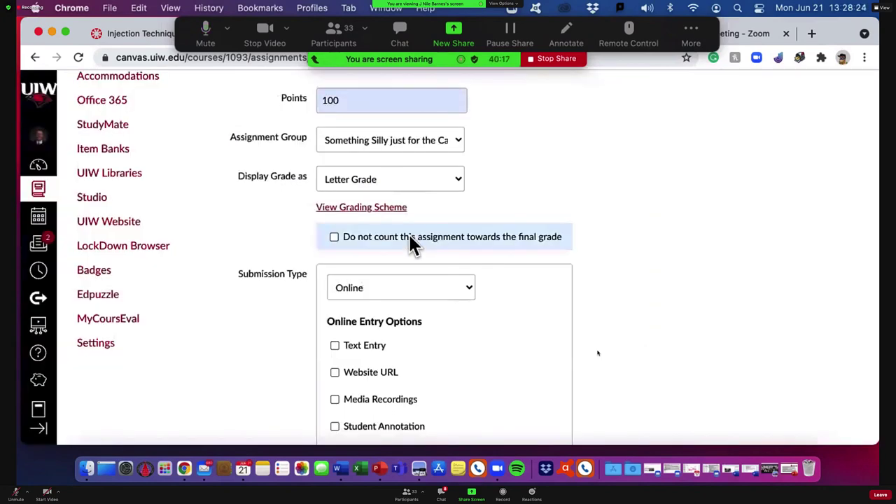
Step: Exclude the assignment from the final grade and restrict its file uploads to the extensions "doc pdf"
key("space")
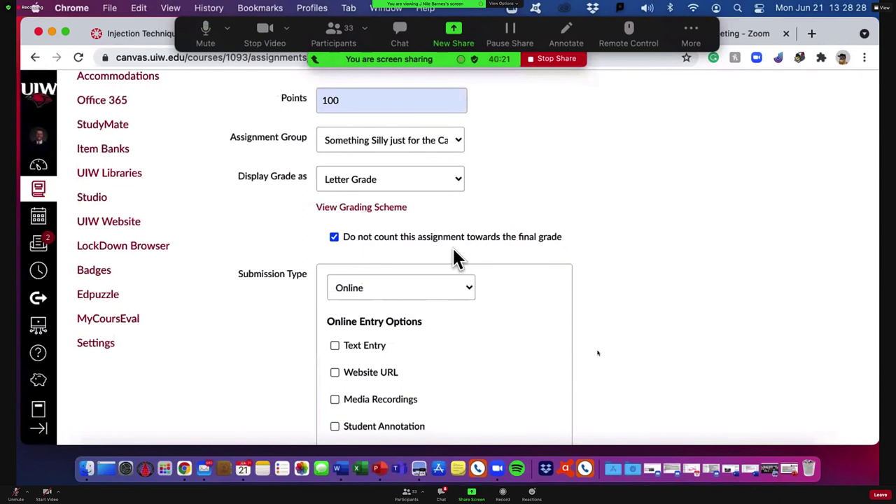
scroll(642, 333, "down", 1)
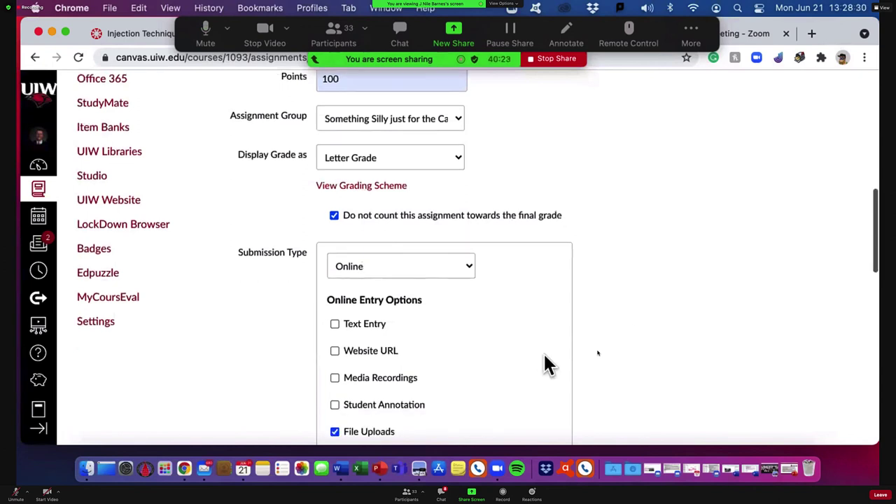
scroll(544, 356, "down", 3)
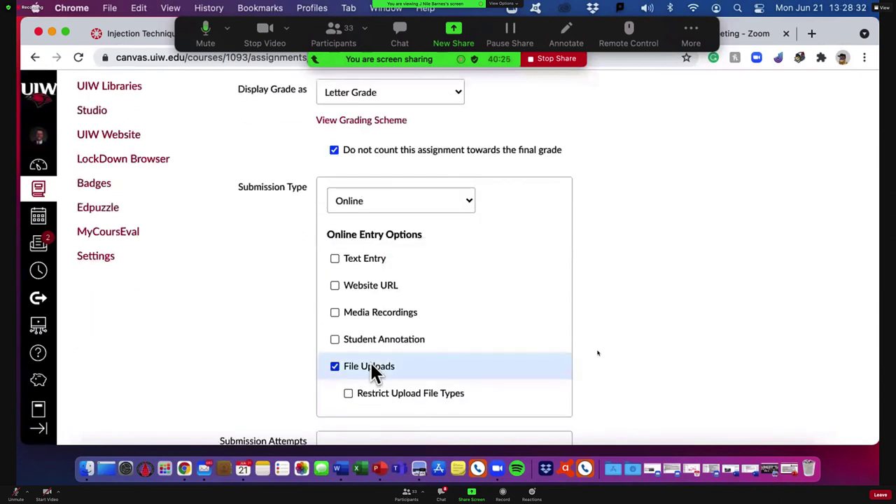
scroll(371, 366, "down", 5)
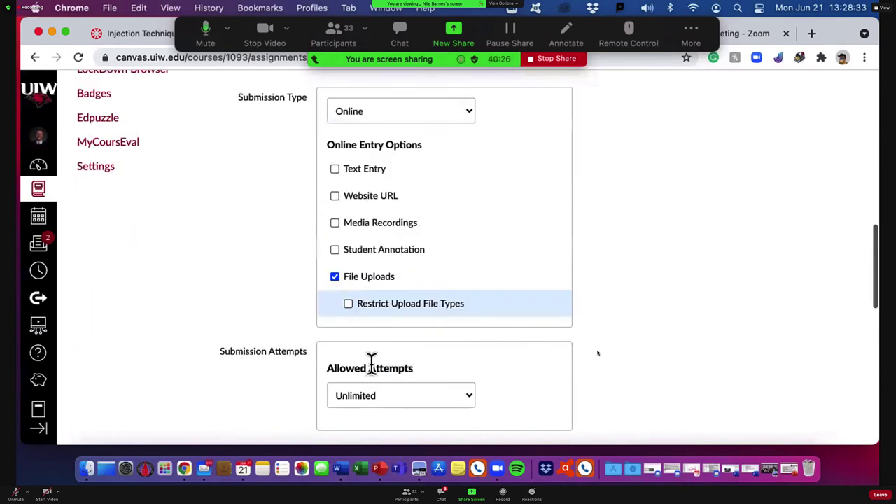
left_click(391, 315)
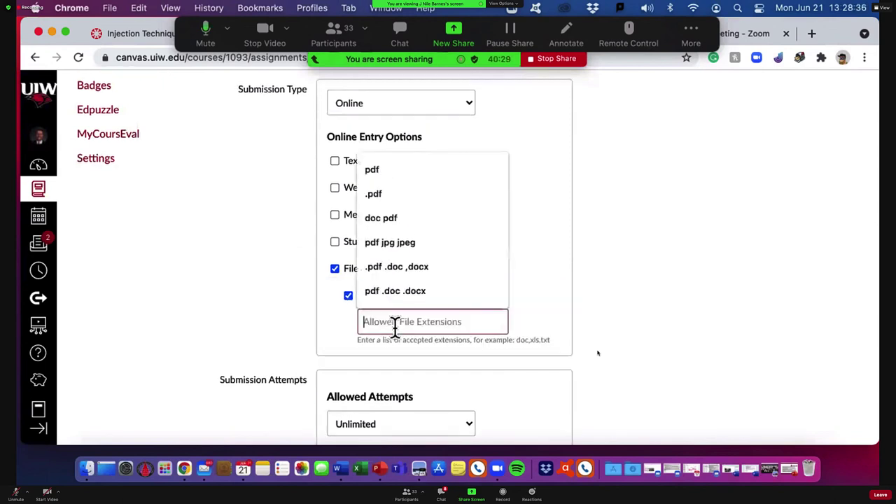
left_click(404, 291)
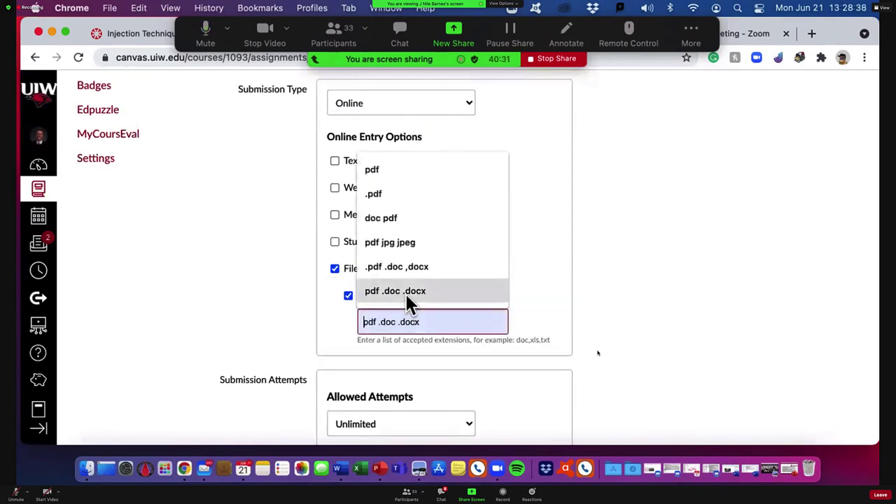
left_click(393, 219)
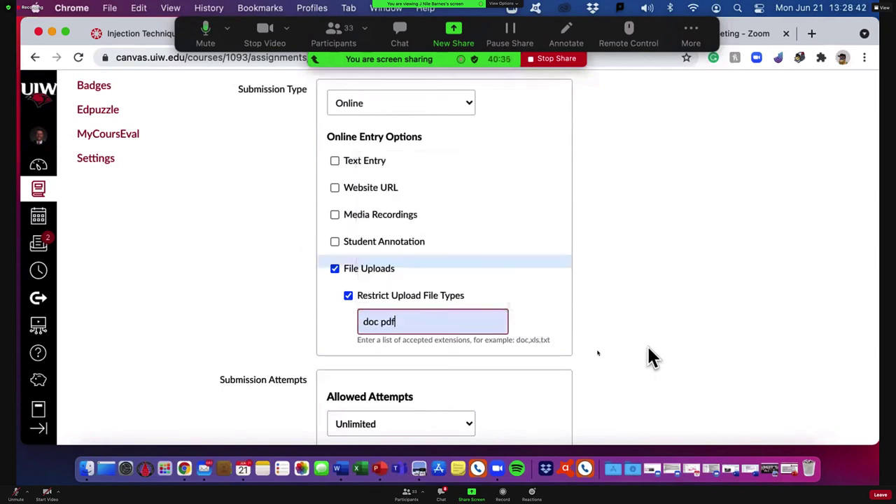
Step: Set the assignment's due date for everyone to Jun 26 11:59pm
scroll(648, 349, "down", 1)
scroll(721, 344, "down", 3)
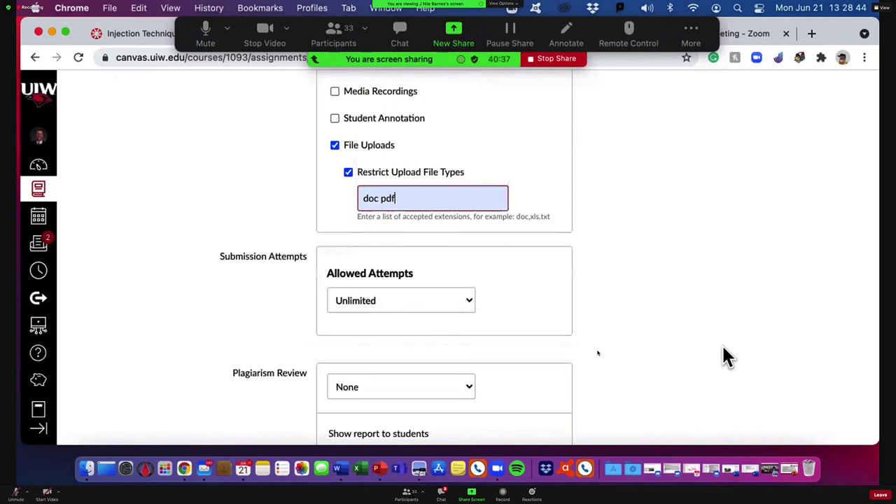
scroll(724, 350, "down", 4)
scroll(748, 359, "down", 2)
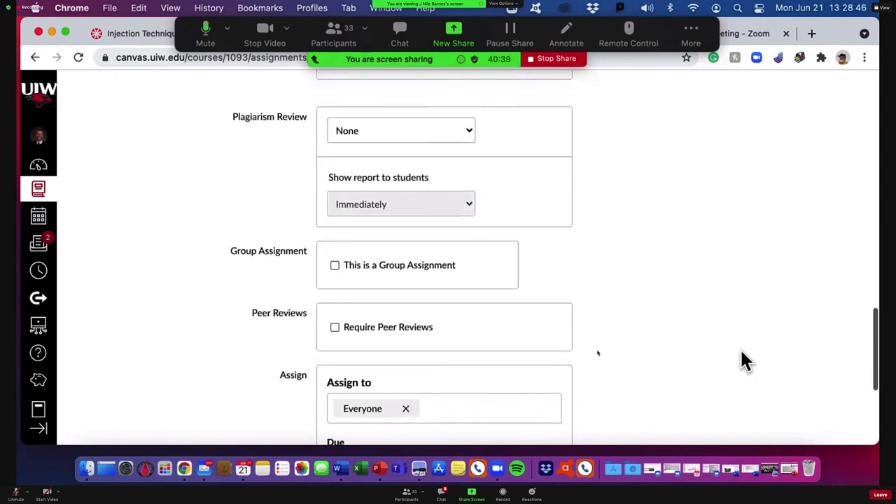
scroll(740, 350, "down", 2)
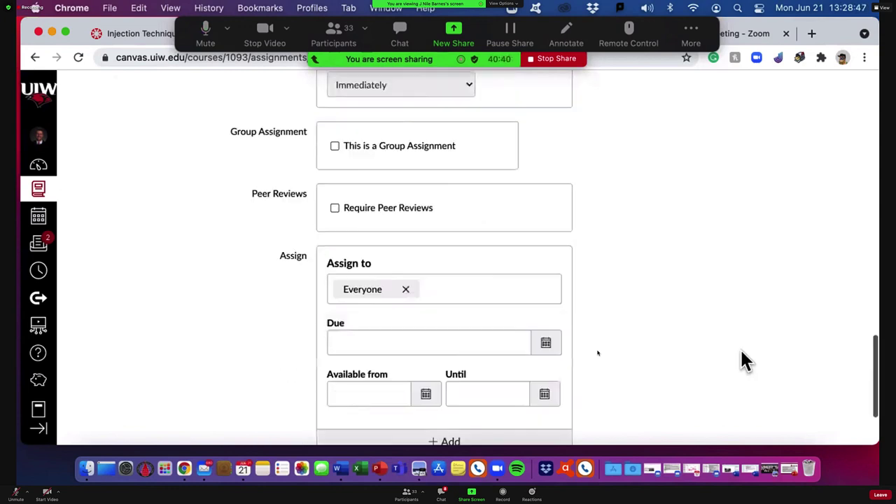
left_click(469, 329)
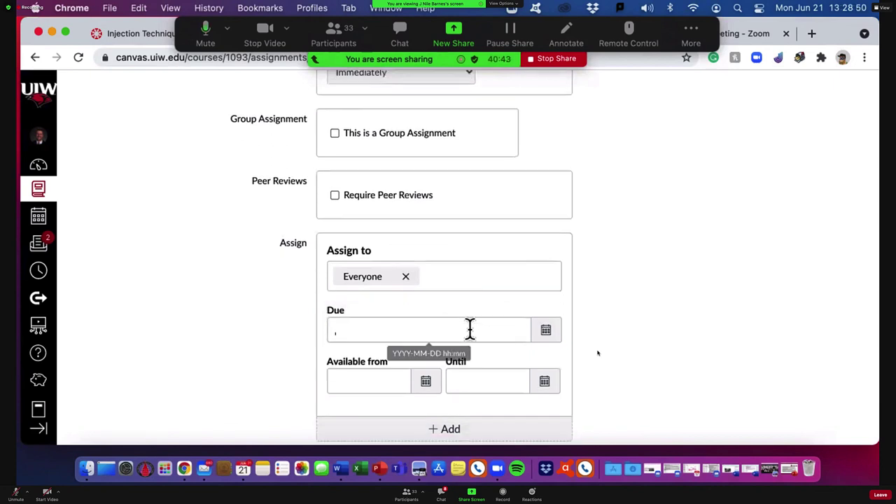
left_click(546, 331)
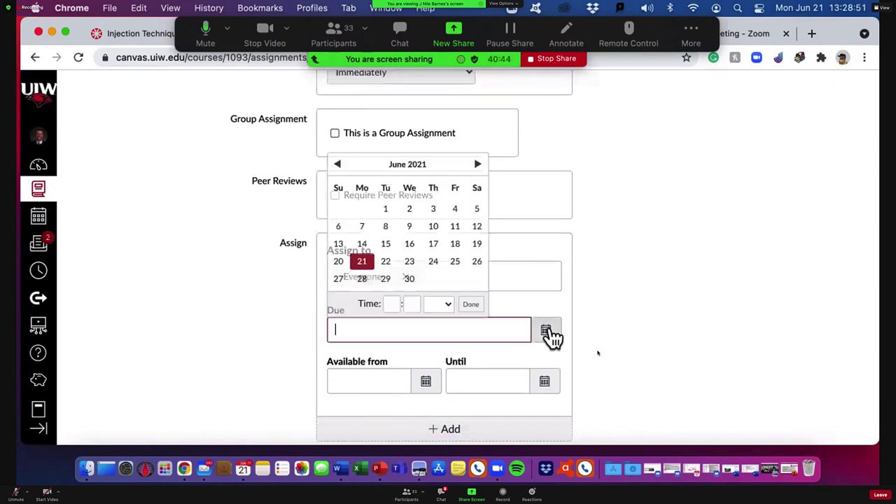
left_click(478, 264)
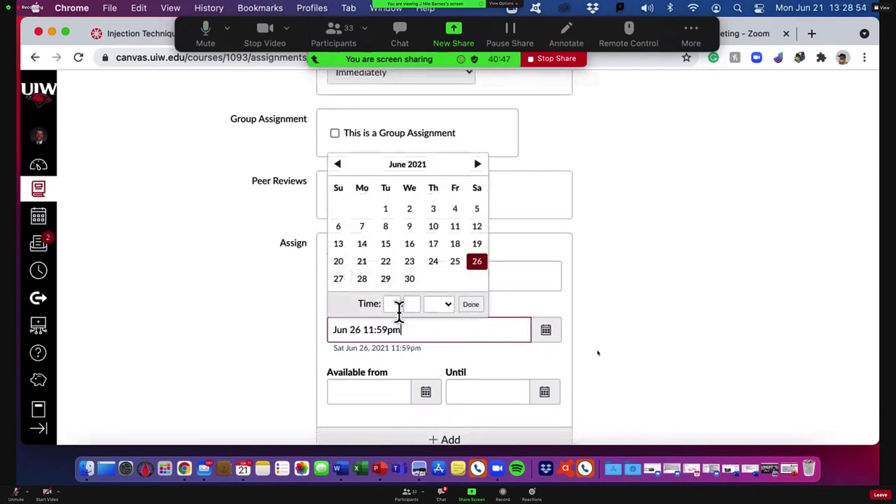
left_click(663, 334)
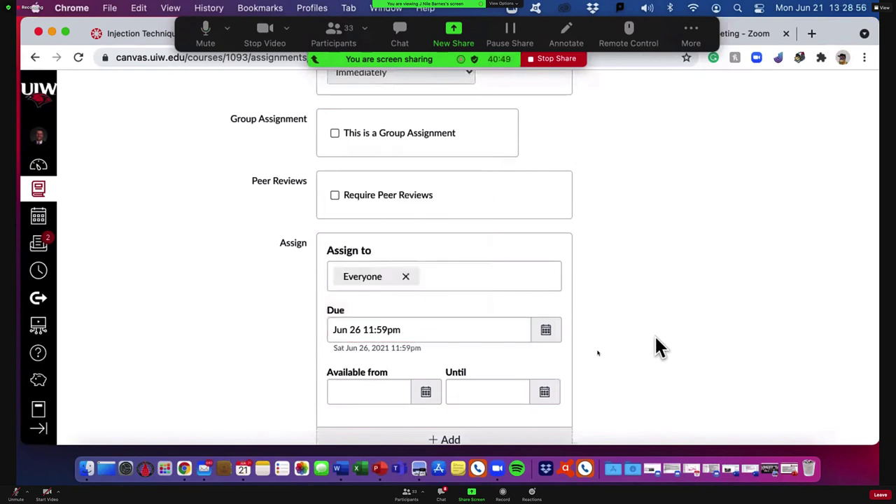
Step: Copy the due date, Jun 26 11:59pm, into the assignment's Until date
left_click(431, 336)
key("super+a")
key("super+c")
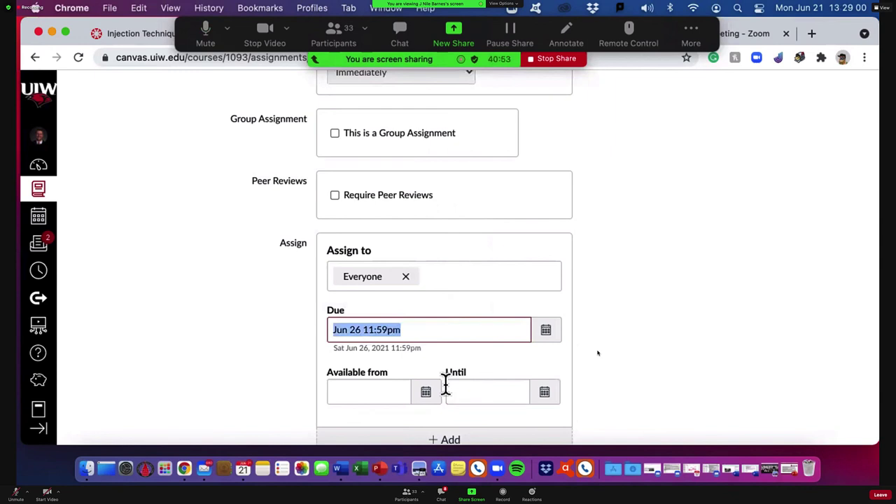
left_click(487, 393)
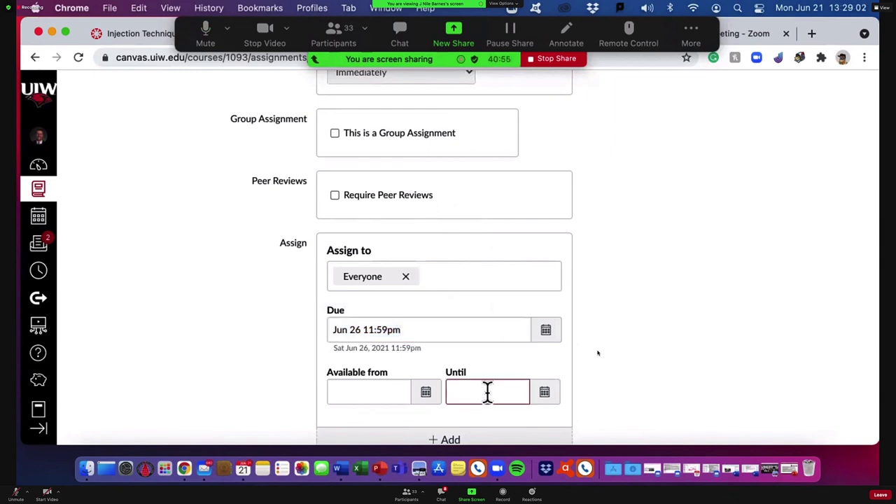
key("super+v")
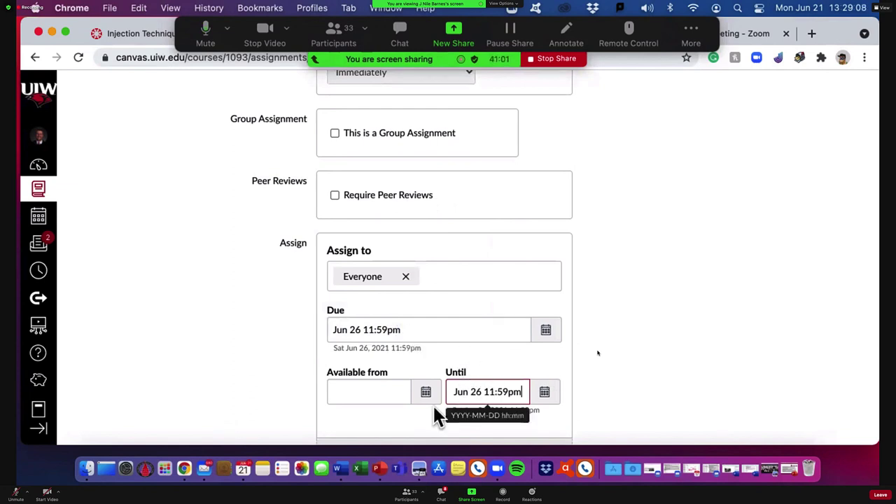
Step: Copy the due date into the Available from date and change its day so it reads Jun 2 11:59pm
left_click(380, 393)
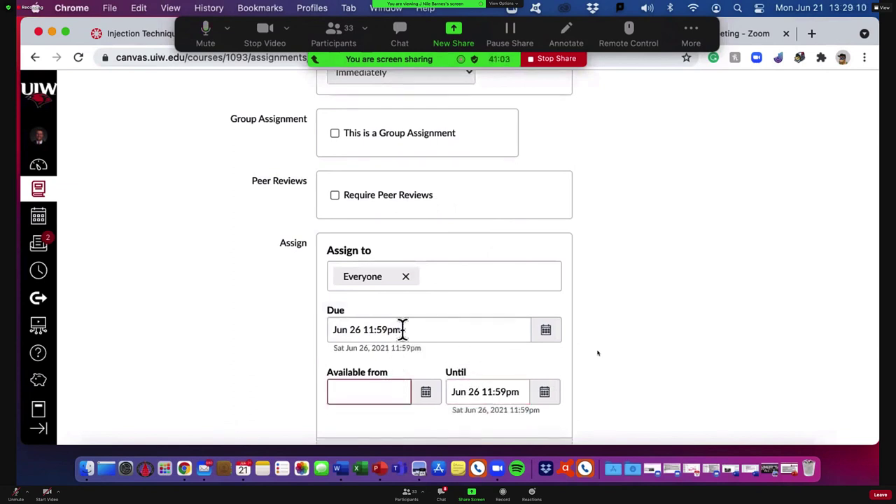
triple_click(399, 329)
key("super+c")
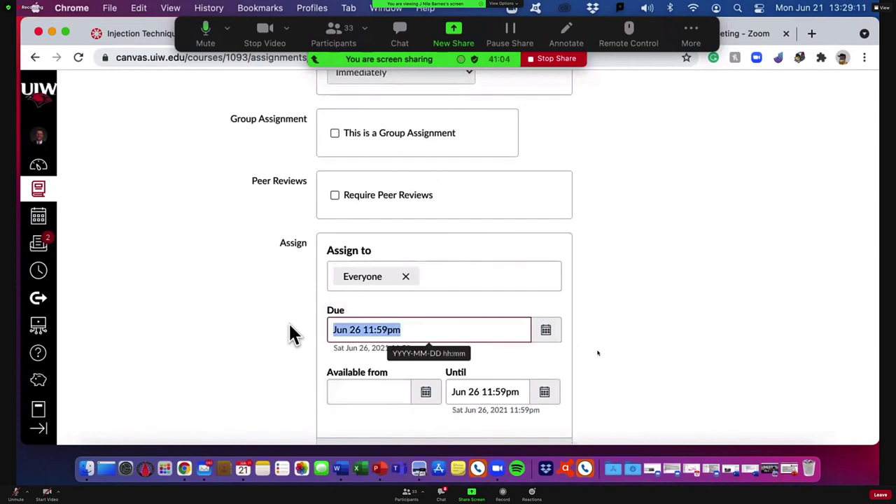
left_click(358, 390)
key("super+v")
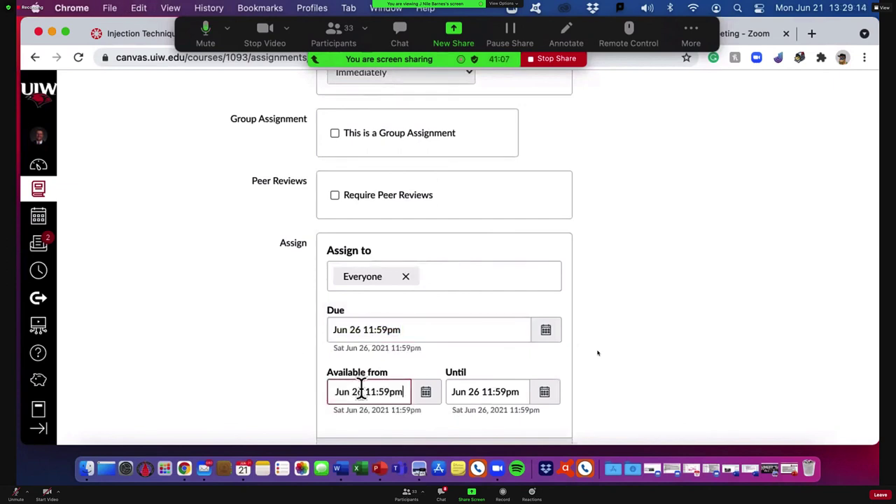
left_click(359, 392)
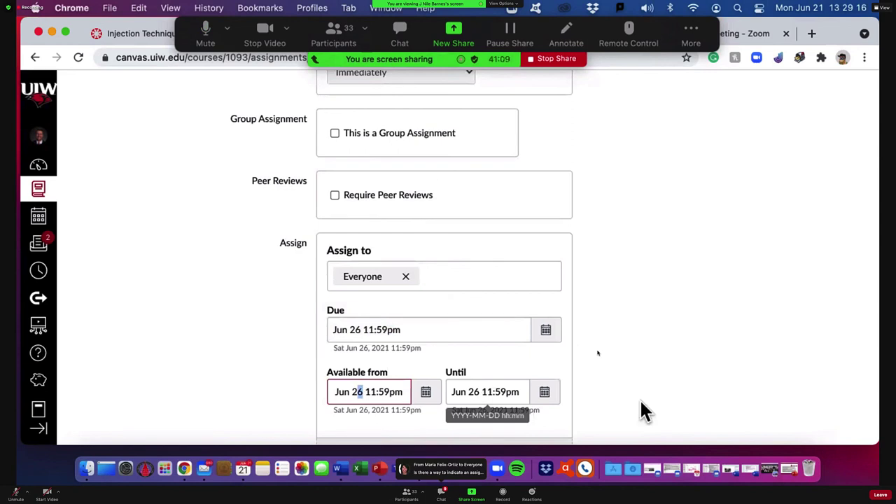
type("1")
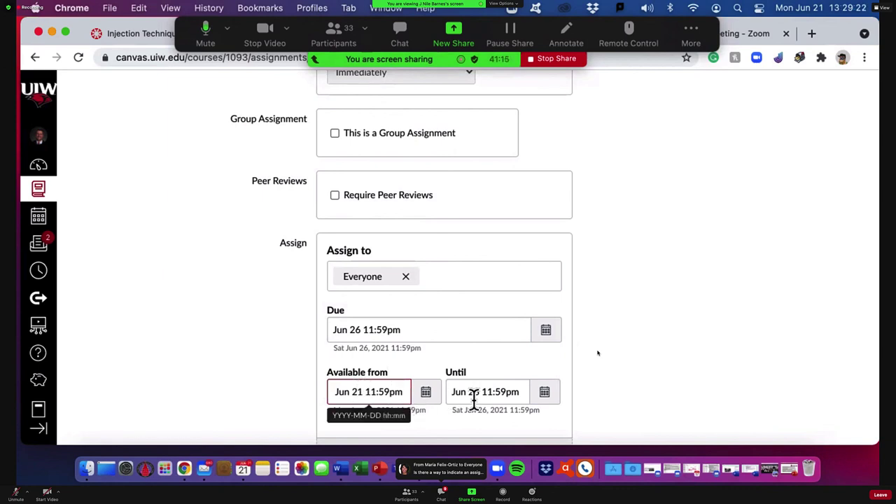
key("BackSpace")
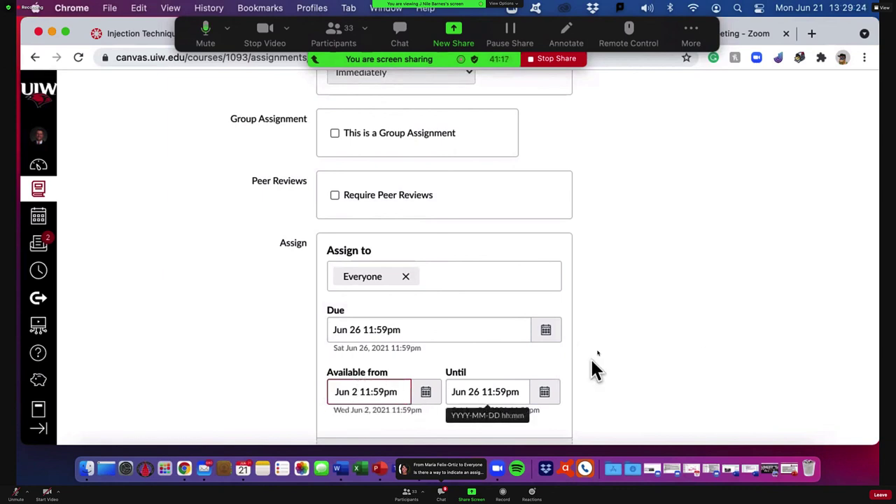
Step: Set the assignment's Available from date to Jun 20 11:59pm and save the assignment without publishing it
type("0")
scroll(698, 335, "down", 3)
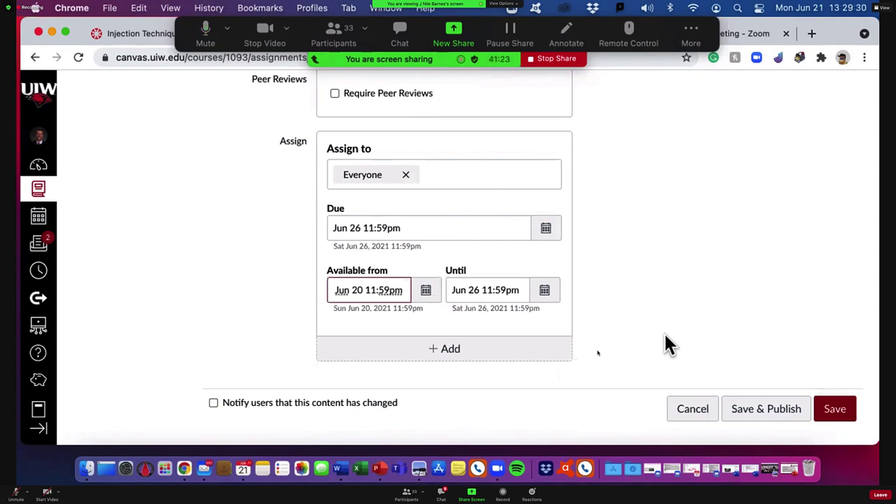
left_click(797, 424)
left_click(835, 410)
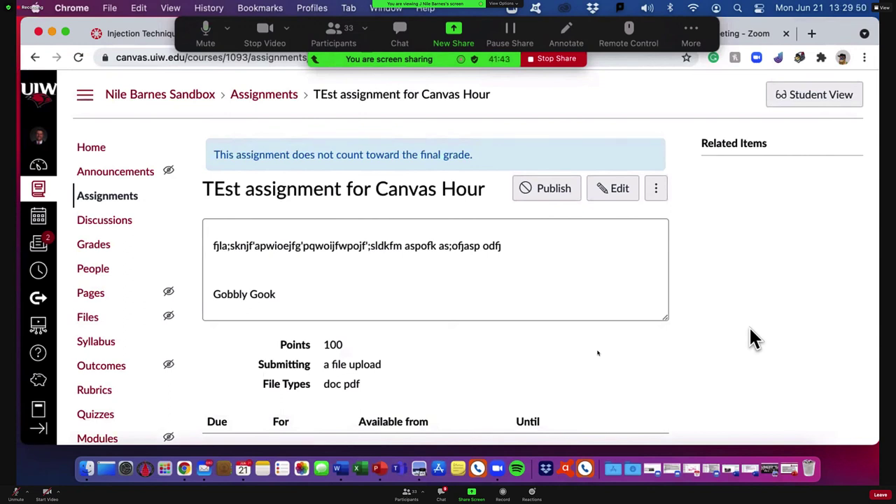
Step: Publish the saved assignment from its own page and switch it back to unpublished
left_click(552, 196)
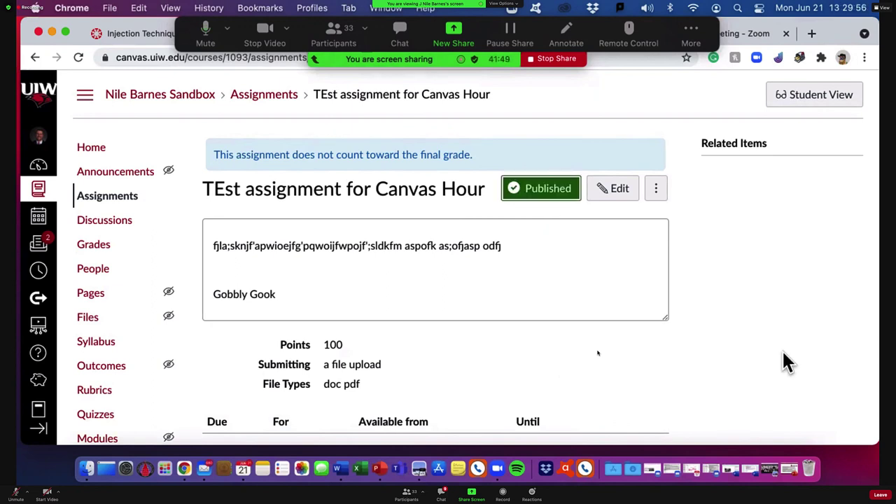
left_click(542, 196)
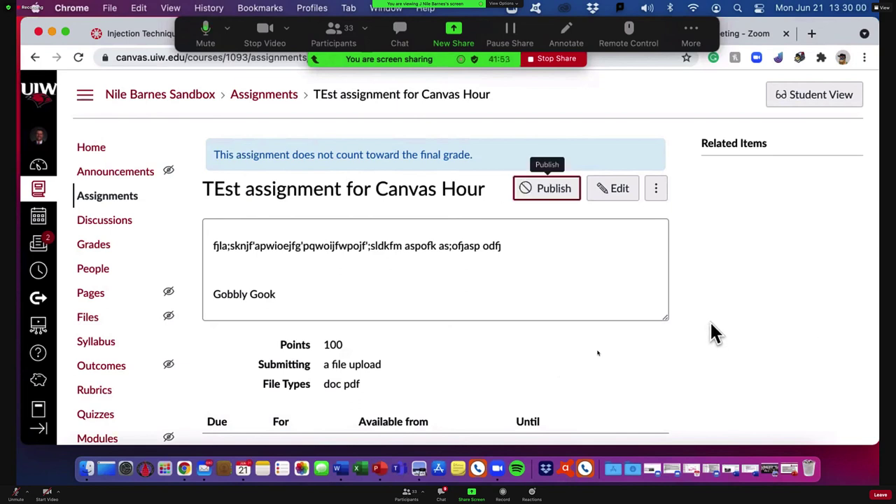
Step: Open the course's Assignments list and look over the publish status of the test assignment and Homework 1
scroll(343, 272, "down", 1)
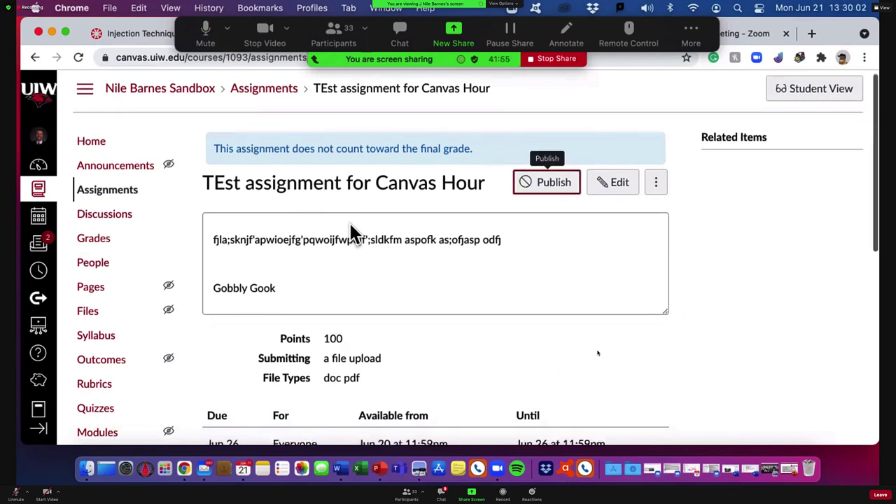
left_click(109, 199)
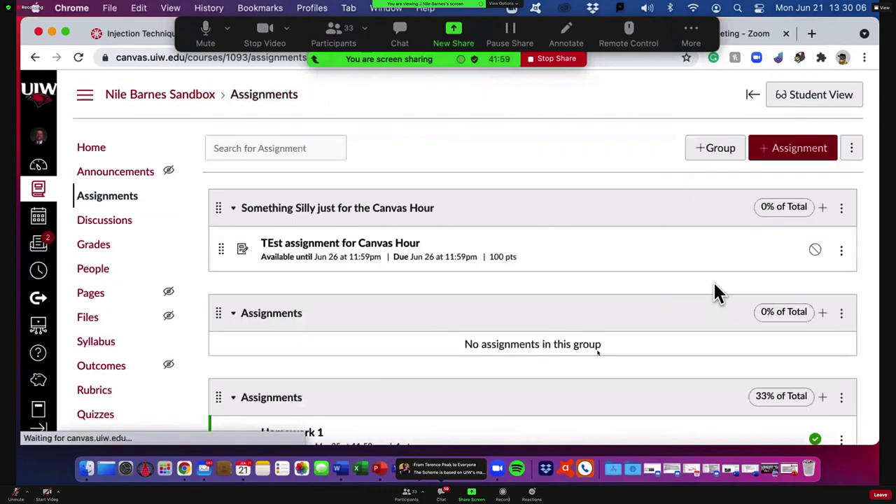
scroll(713, 283, "down", 1)
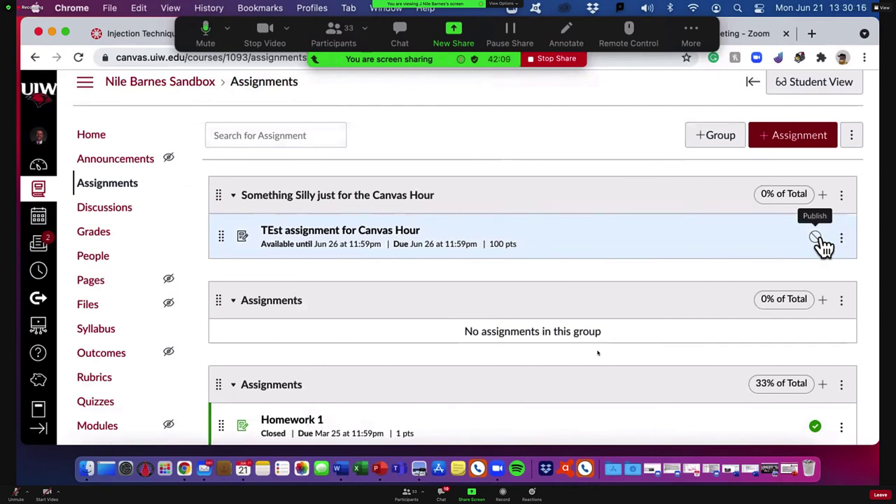
scroll(822, 245, "down", 2)
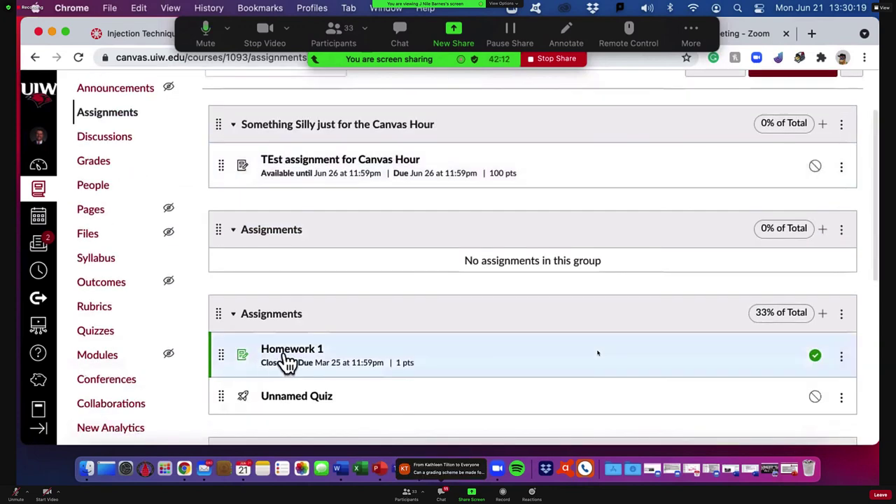
Step: Publish the test assignment directly from the Assignments list and switch it back to unpublished
left_click(814, 356)
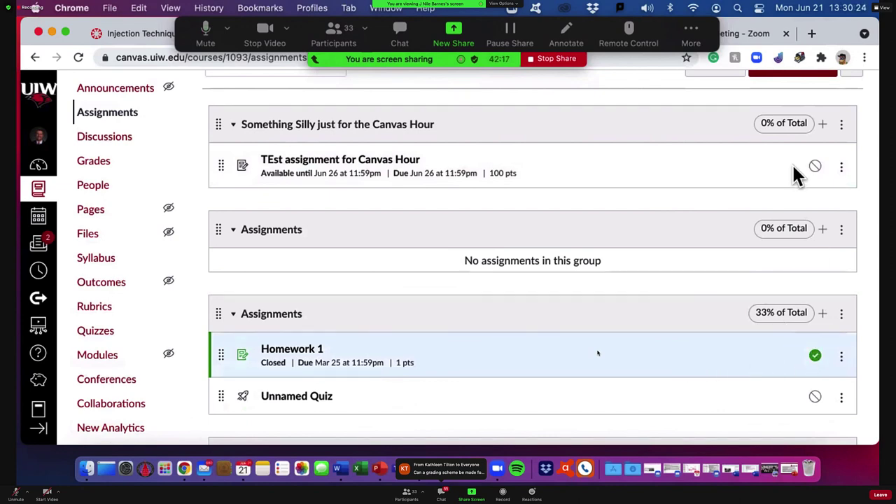
left_click(814, 166)
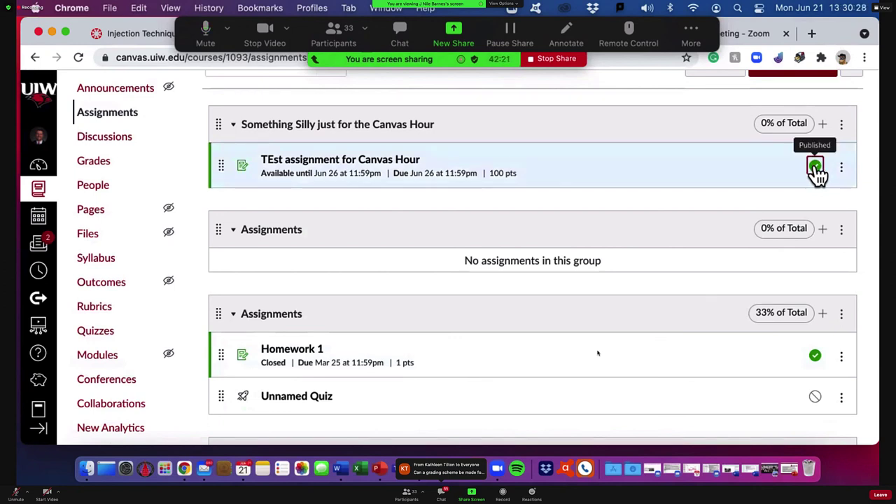
left_click(815, 168)
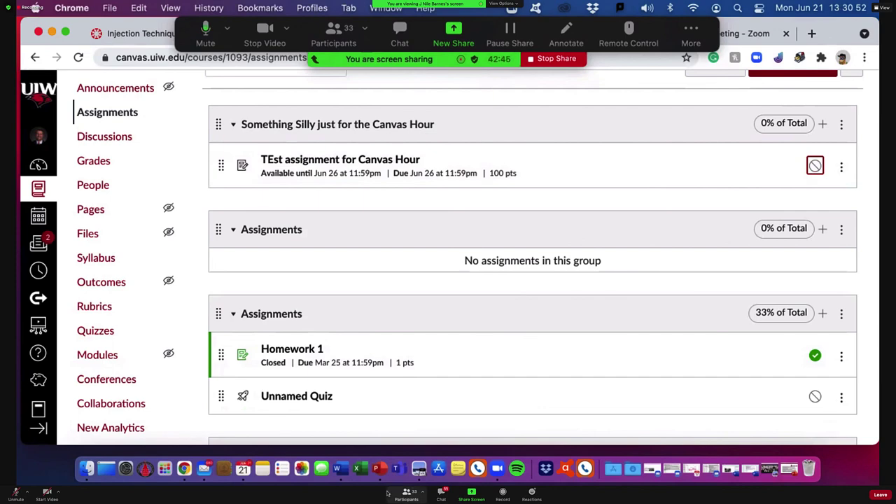
Step: Open the Zoom meeting chat to read the participants' questions and move it clear of the Assignments list
left_click(441, 496)
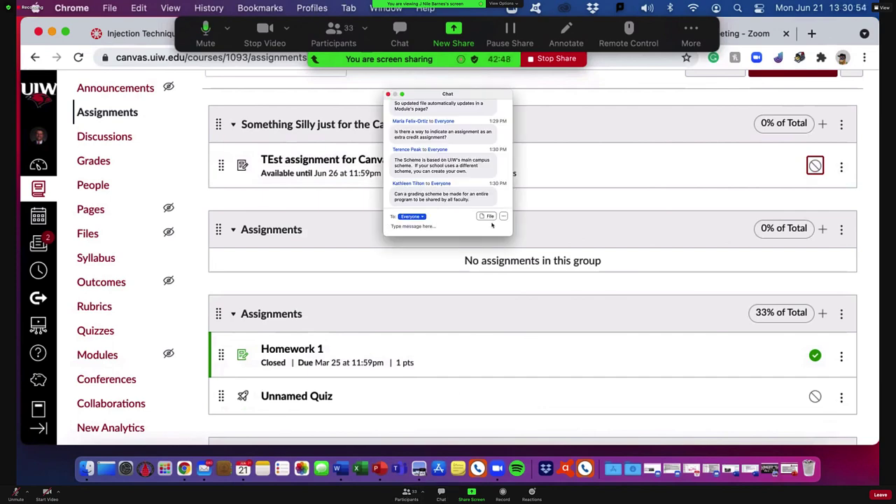
left_click_drag(499, 99, 895, 168)
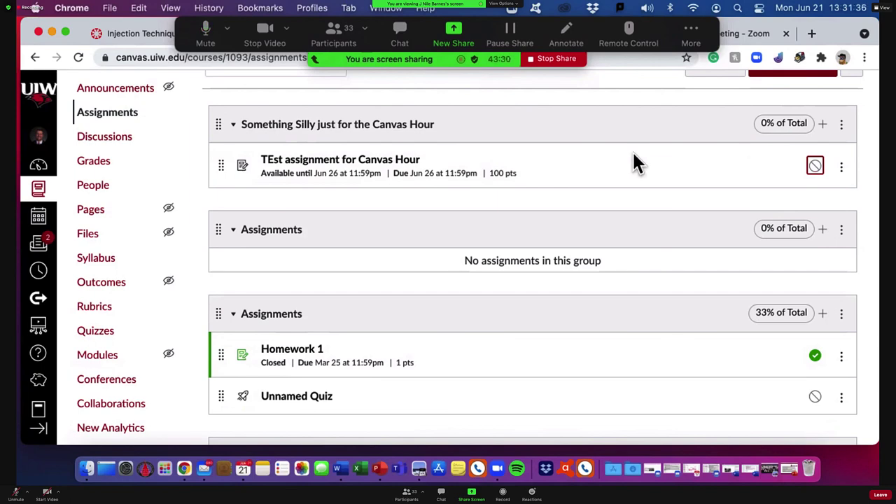
Step: Publish the test assignment from the Assignments list in Canvas and open its page
scroll(600, 283, "down", 3)
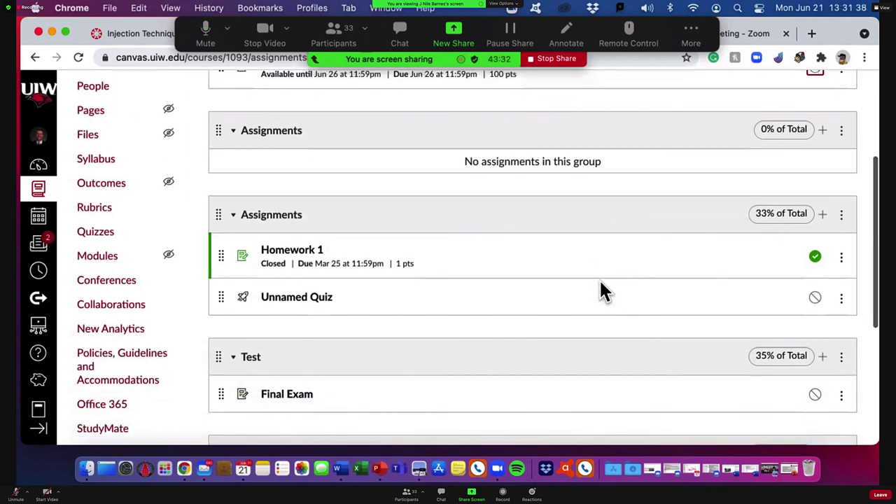
scroll(599, 283, "up", 4)
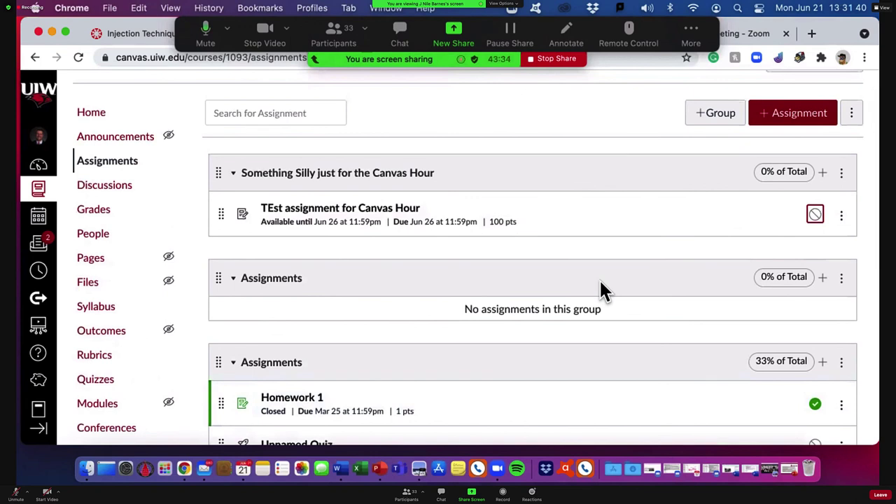
left_click(815, 216)
left_click(344, 217)
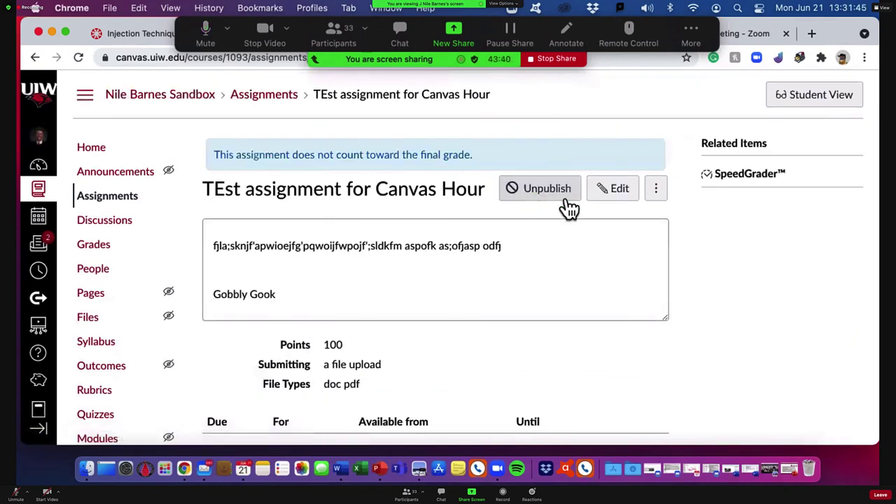
Step: Edit the assignment and correct its title's capitalization to "Test Assignment for Canvas Hour"
left_click(618, 190)
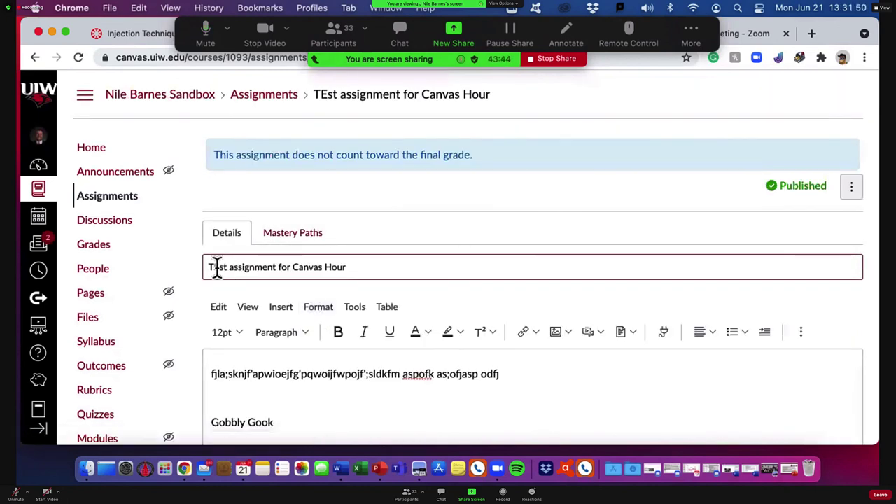
left_click(217, 267)
key("BackSpace")
type("e")
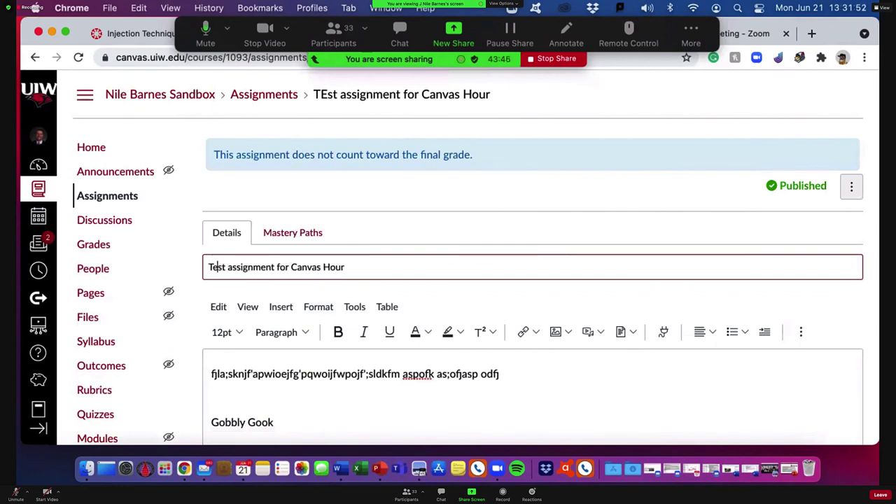
left_click(233, 267)
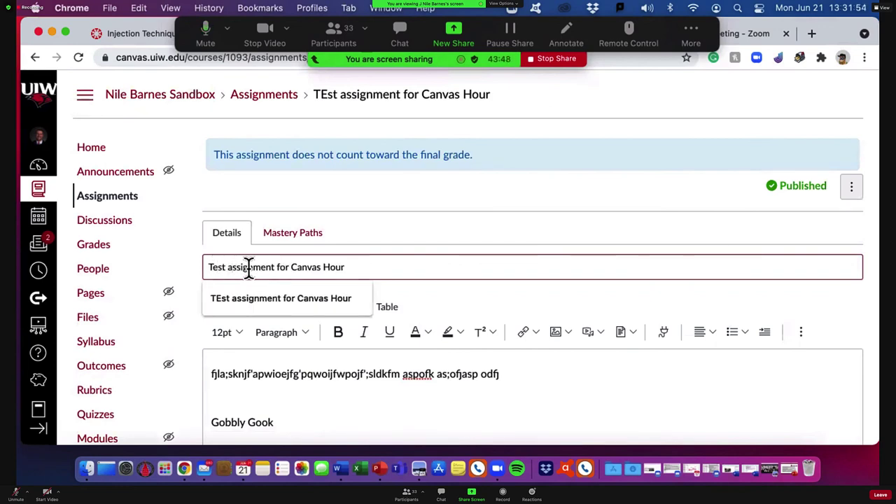
key("BackSpace")
type("A")
scroll(378, 301, "down", 1)
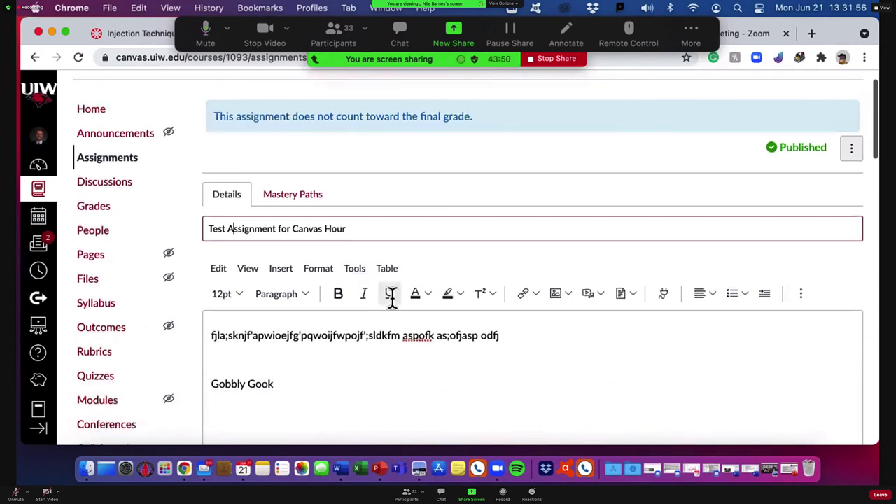
Step: Set the assignment's points to 0, let it count towards the final grade, and save the changes
scroll(377, 315, "down", 5)
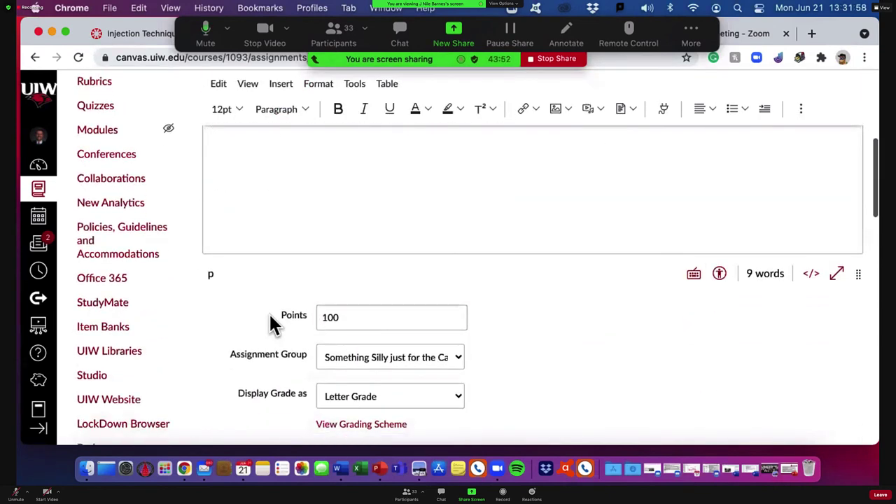
left_click(267, 316)
type("0")
scroll(496, 344, "down", 2)
left_click(555, 366)
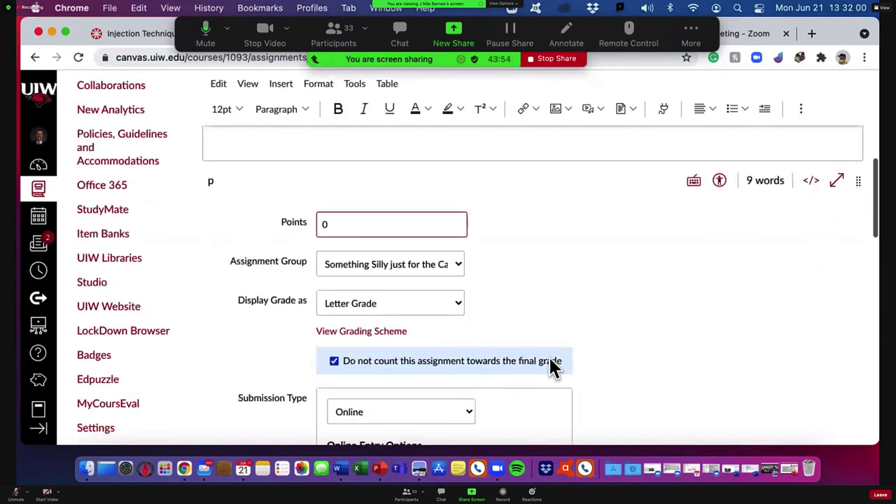
left_click(339, 359)
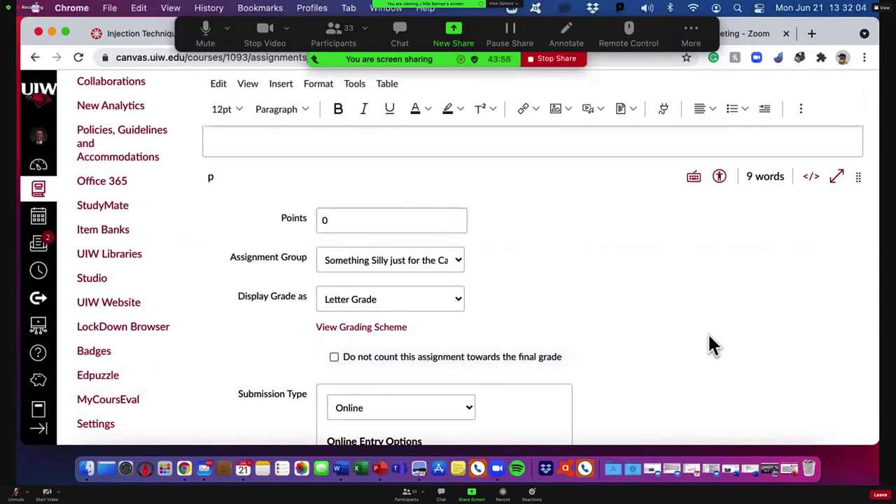
scroll(708, 334, "down", 2)
scroll(708, 332, "up", 3)
scroll(707, 336, "down", 15)
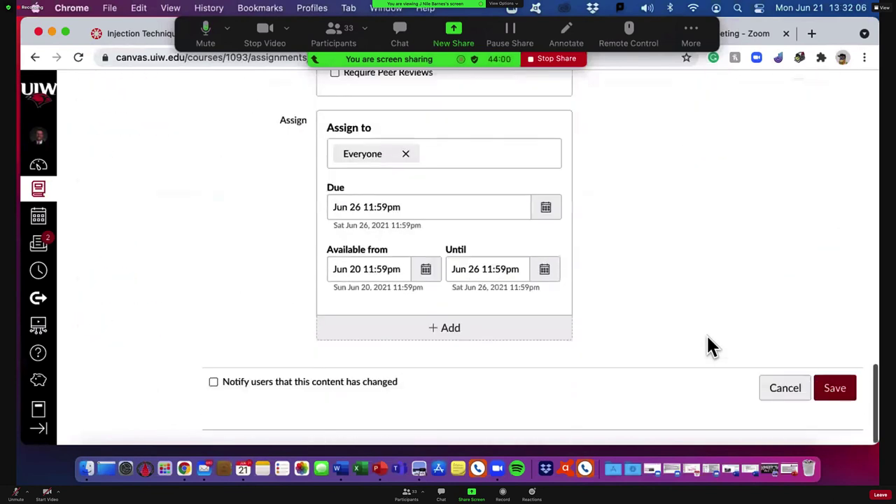
left_click(842, 391)
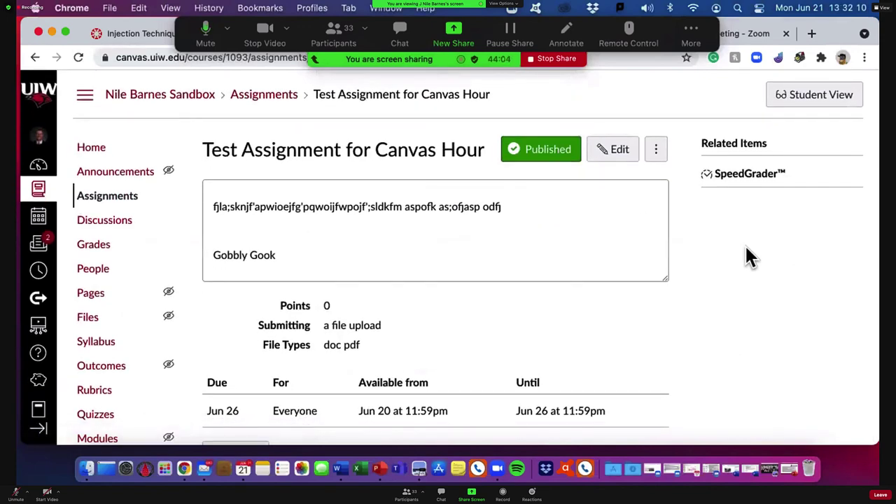
Step: Unpublish Test Assignment for Canvas Hour from its own page
scroll(748, 275, "down", 10)
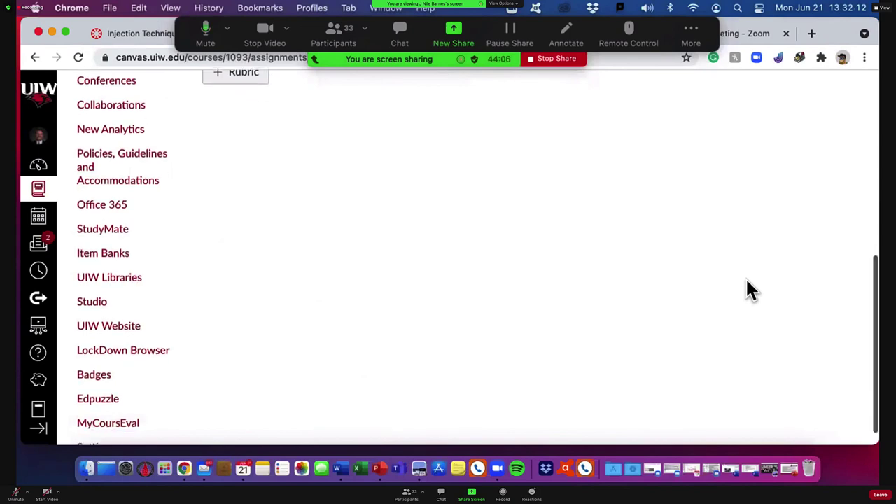
scroll(745, 277, "up", 10)
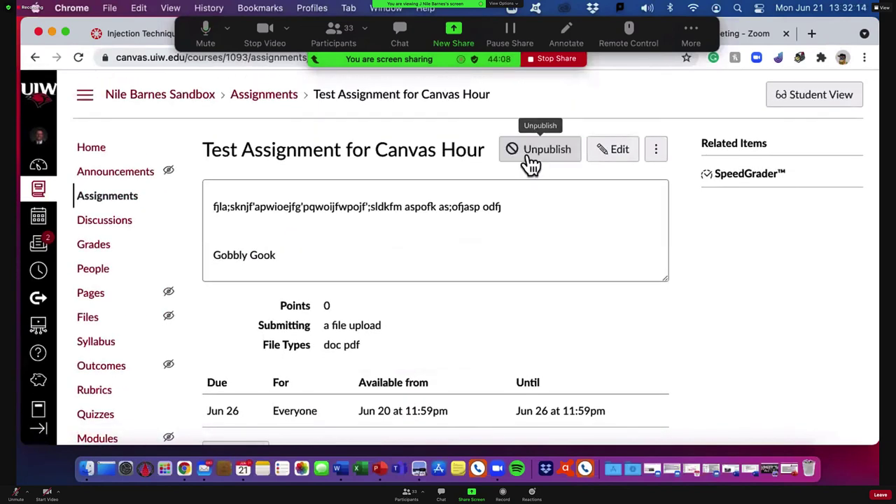
left_click(531, 160)
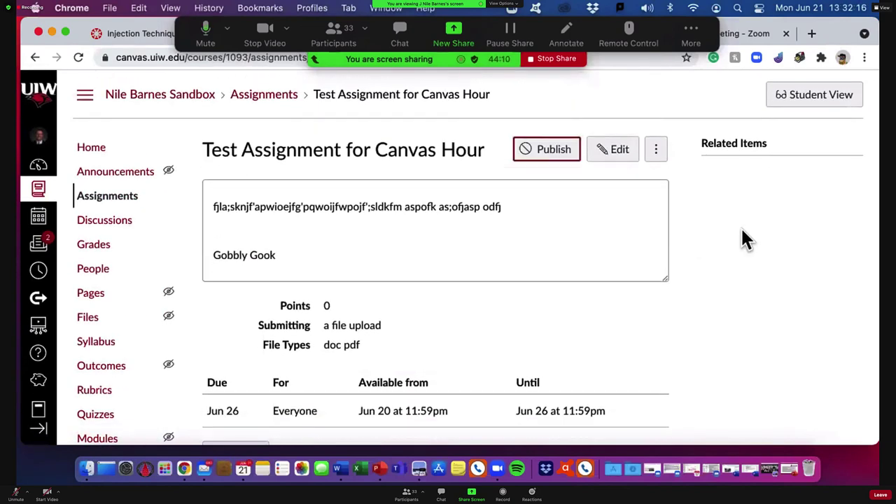
Step: Open the course gradebook and examine the "Something Silly" assignment group column and its options
left_click(97, 249)
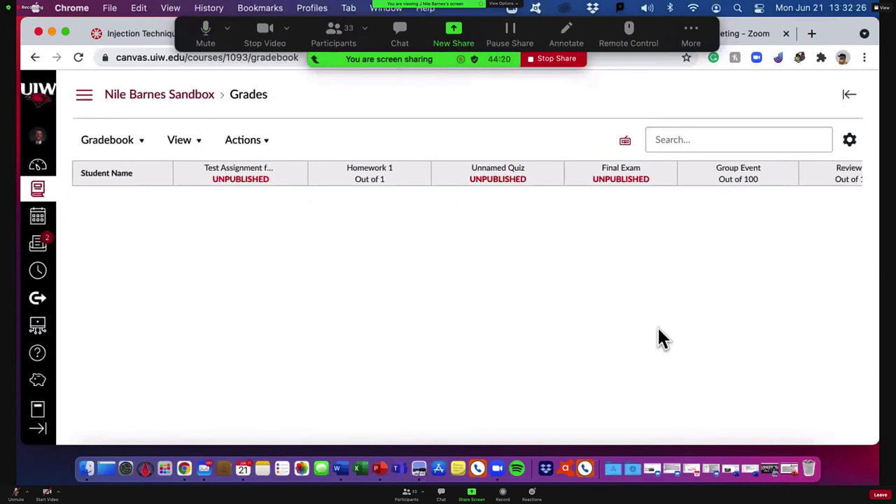
scroll(657, 329, "right", 5)
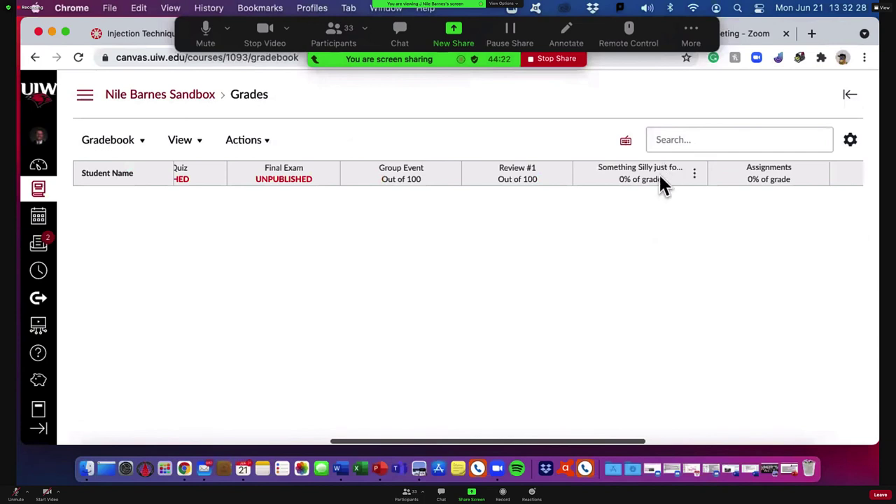
left_click(694, 174)
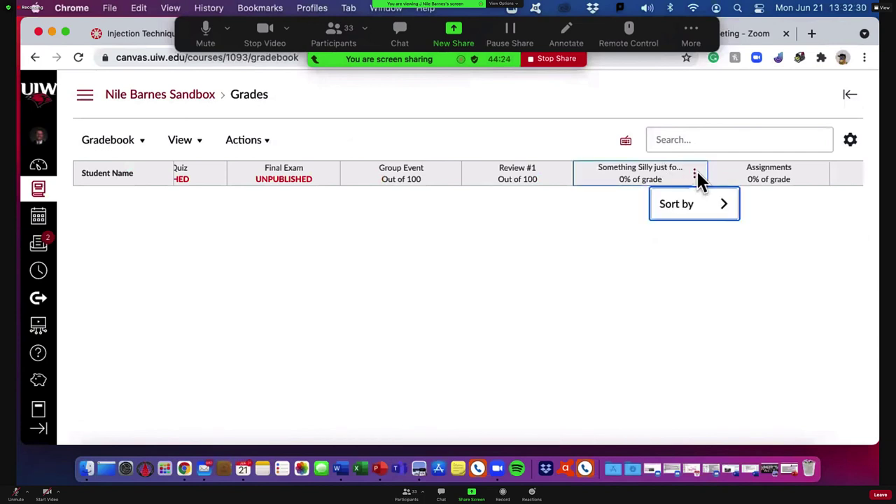
left_click(640, 175)
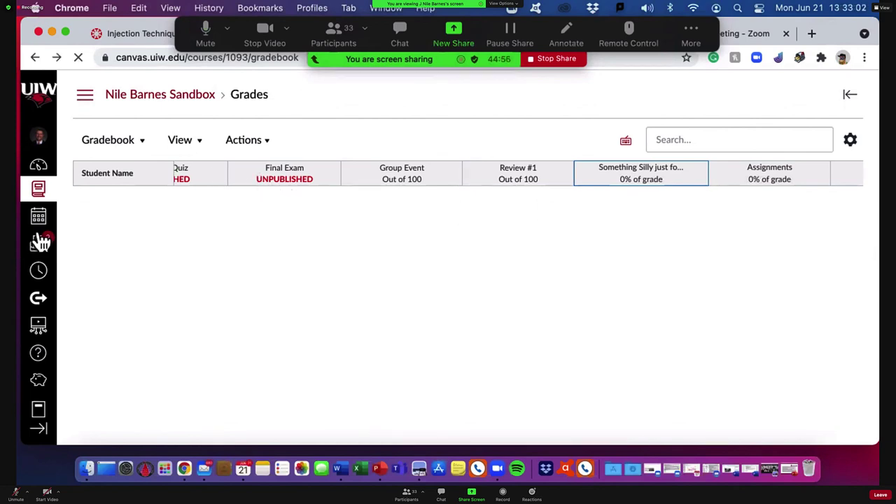
Step: Return to the Dashboard and open the sandbox course among the unpublished courses
key("super+bracketleft")
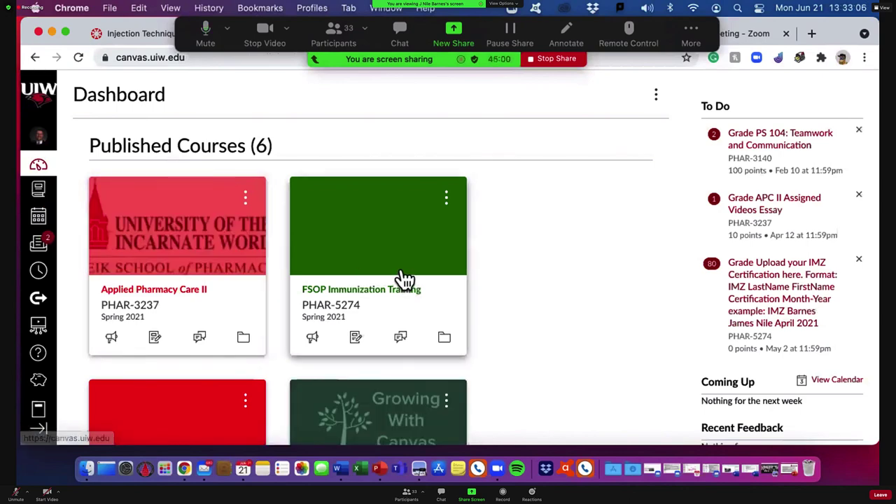
scroll(403, 280, "down", 5)
scroll(402, 280, "down", 8)
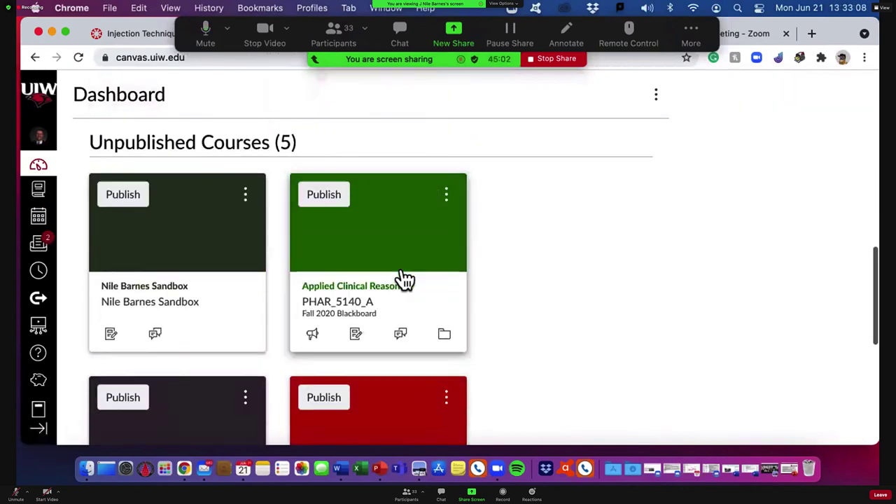
left_click(168, 293)
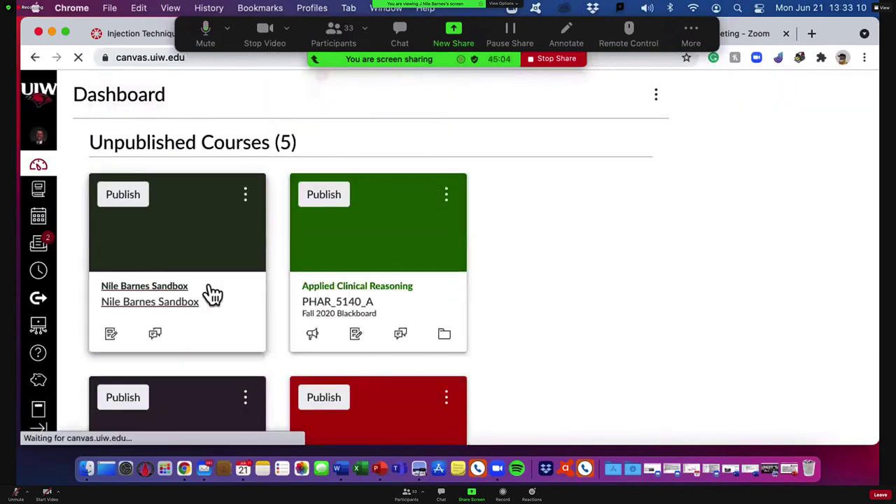
Step: Open the sandbox course's assignments list, view Test Assignment for Canvas Hour, and check the "Something Silly just for the Canvas Hour" group's options
left_click(114, 197)
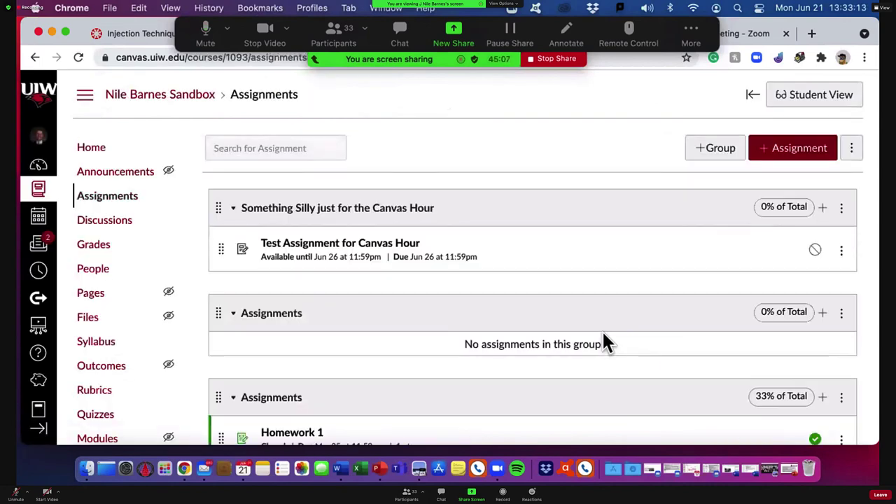
left_click(387, 250)
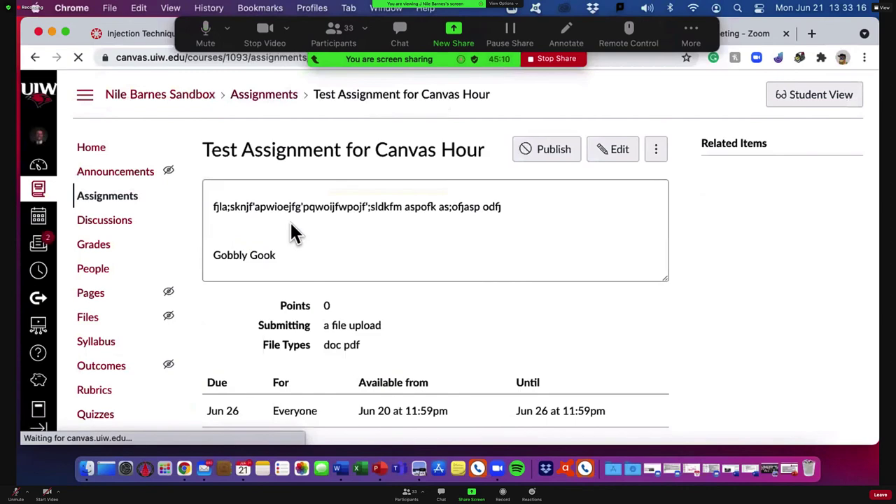
left_click(32, 58)
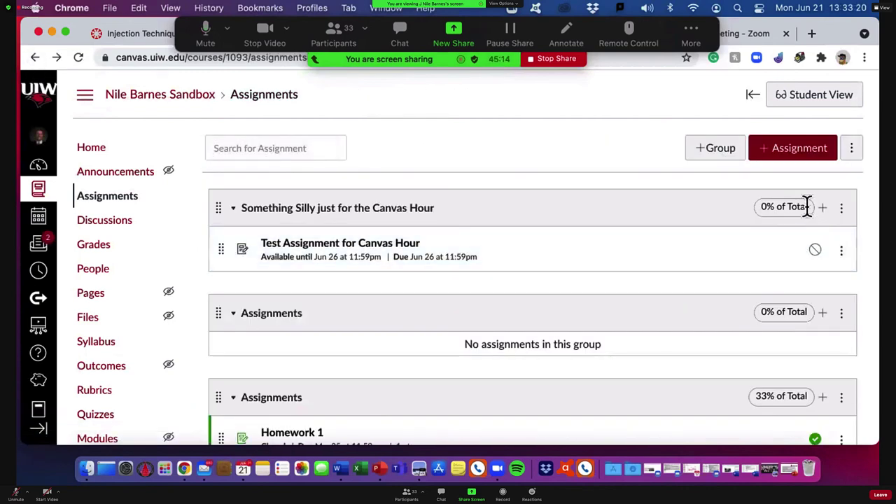
left_click(842, 209)
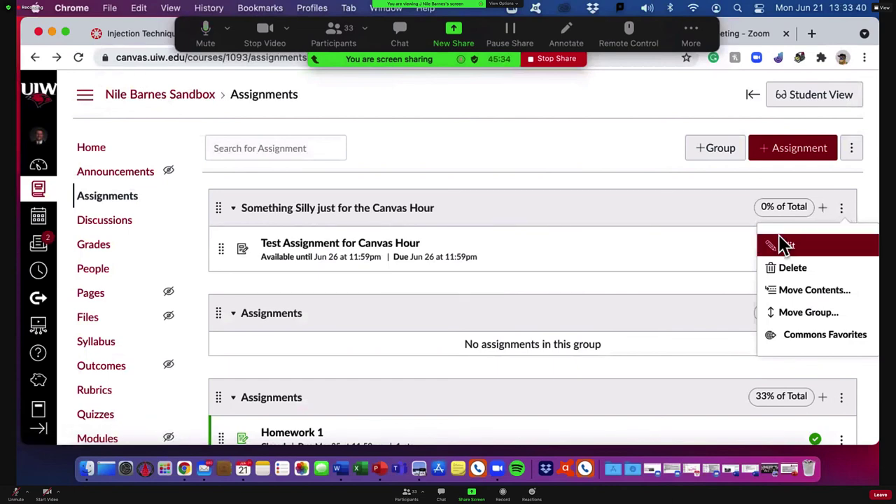
Step: Open Test Assignment for Canvas Hour for editing and examine the available assignment groups, keeping the current choice
left_click(392, 247)
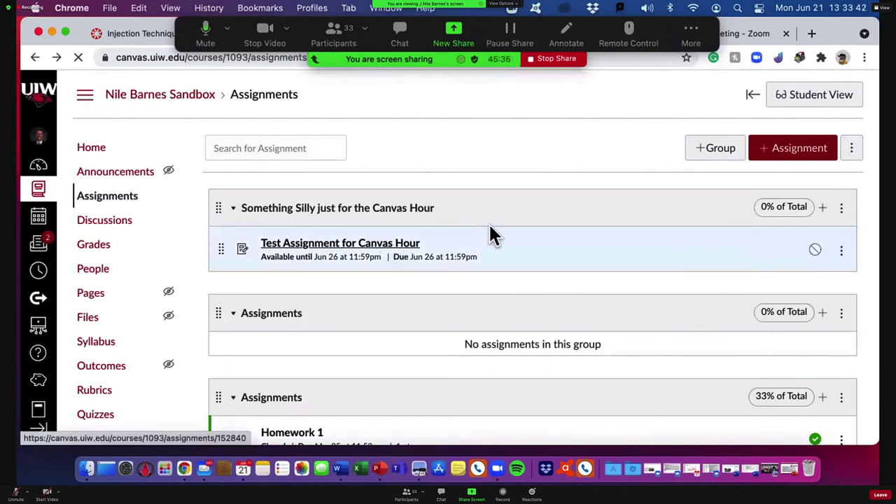
scroll(488, 238, "down", 6)
scroll(488, 238, "up", 6)
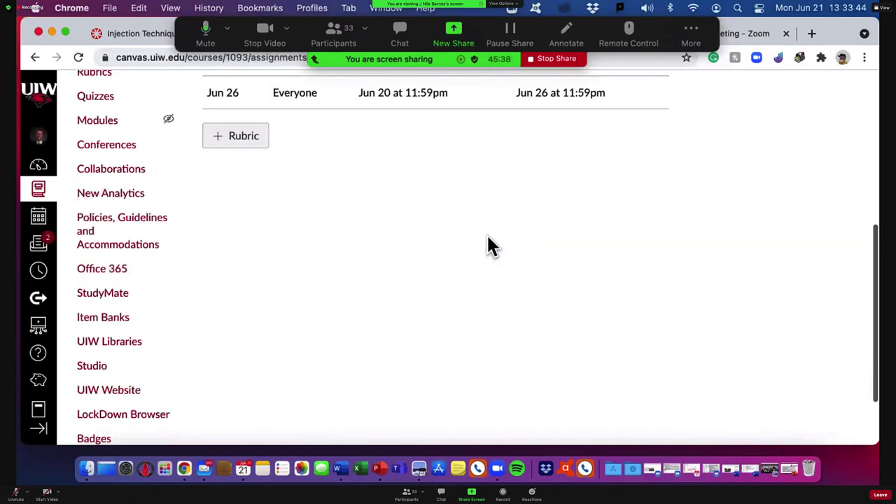
left_click(610, 161)
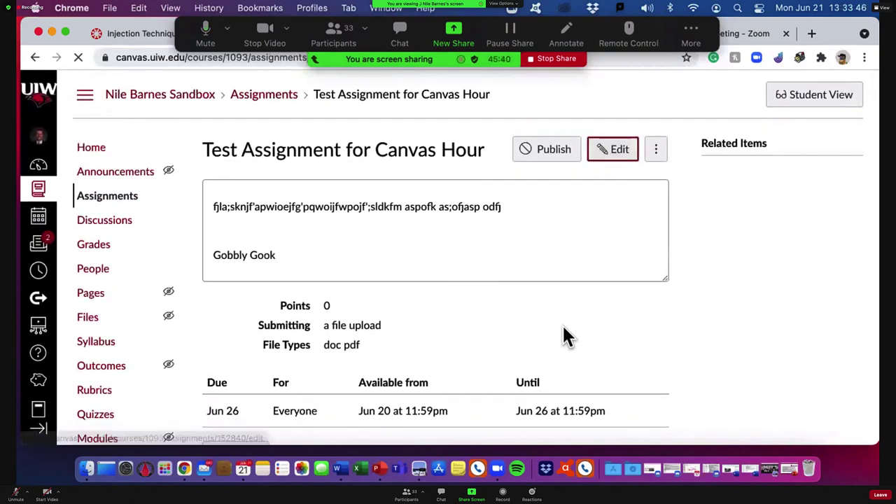
scroll(567, 336, "down", 10)
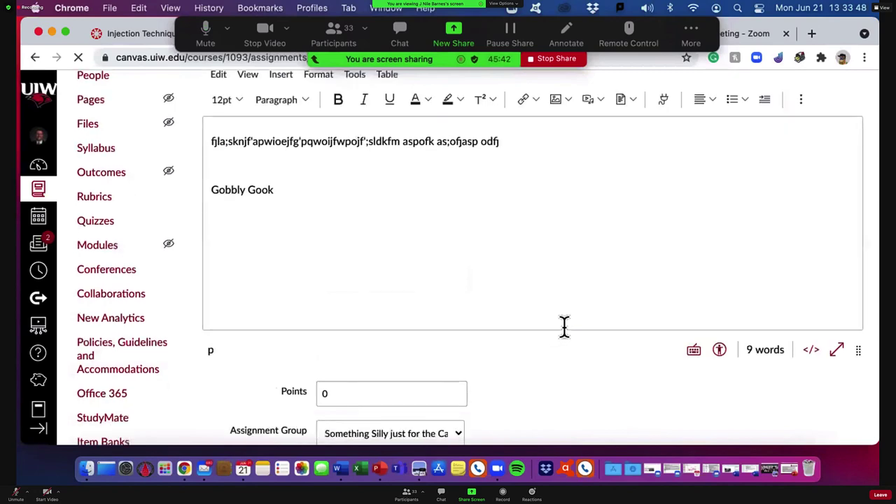
scroll(566, 333, "up", 3)
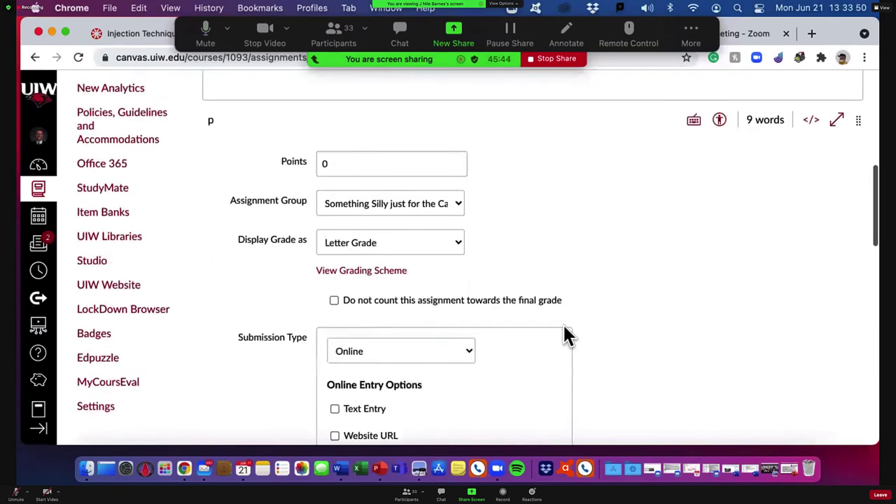
left_click(459, 198)
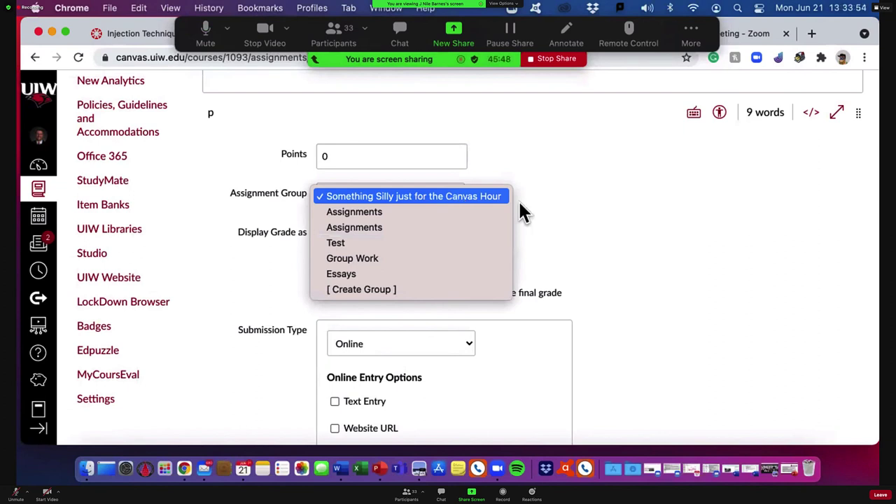
left_click(668, 233)
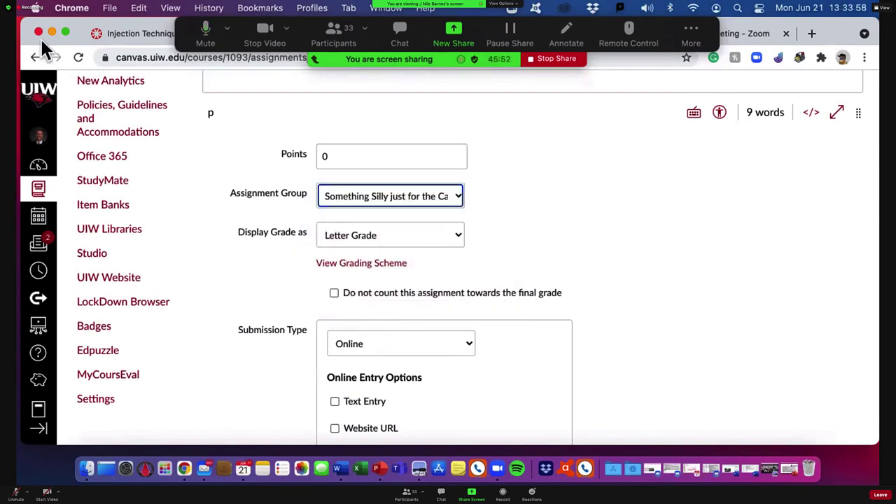
Step: Switch to PowerPoint to review the "Common Mistakes when Setting Up Assignments and Grading" slide, and return to the assignment's edit page in Chrome
left_click(378, 469)
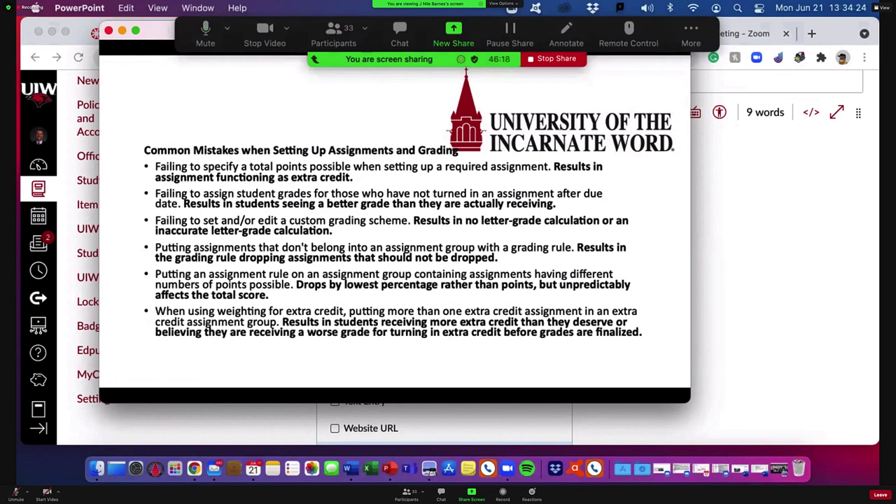
left_click(123, 30)
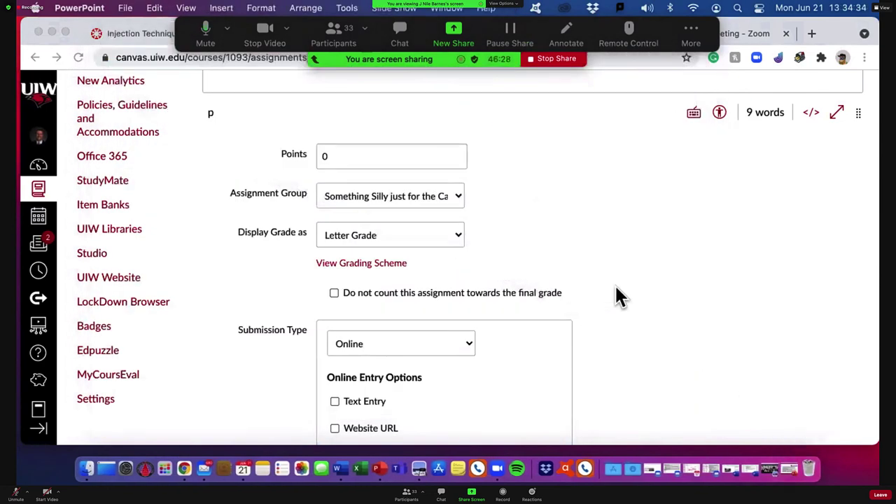
scroll(615, 294, "up", 5)
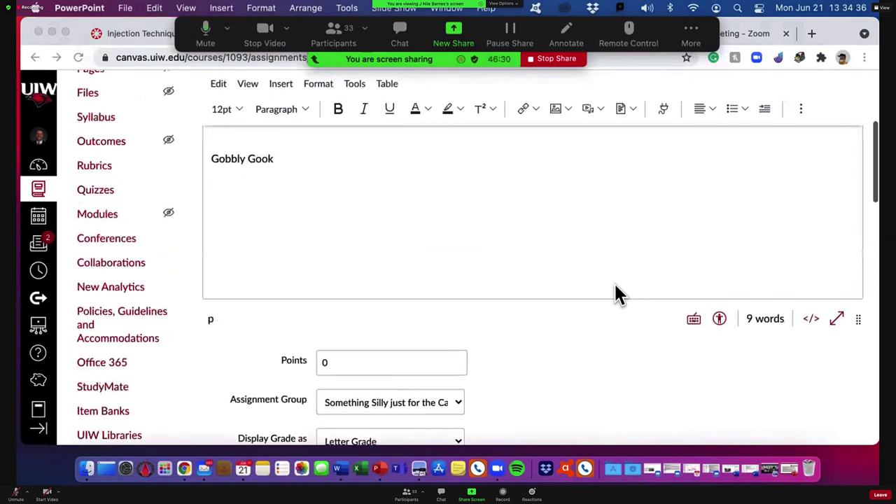
Step: Go through Modules back to the assignments list and view the "Something Silly just for the Canvas Hour" group's edit settings, leaving them unchanged
left_click(95, 226)
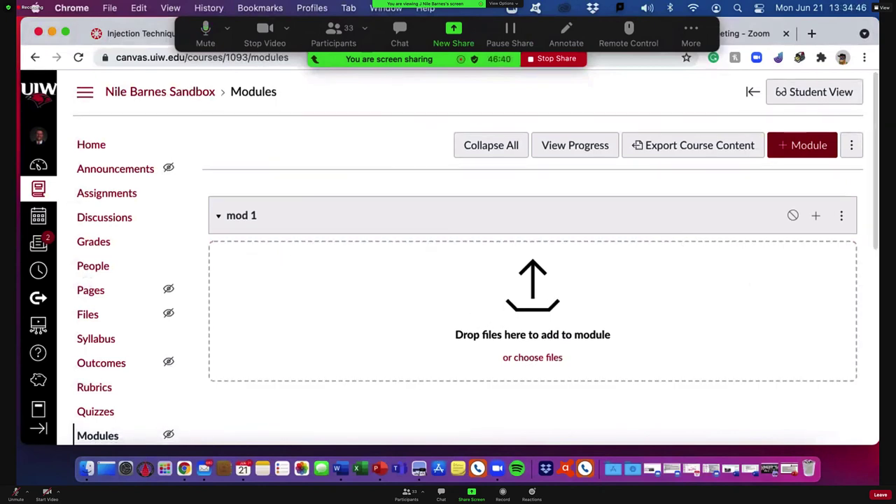
left_click(111, 199)
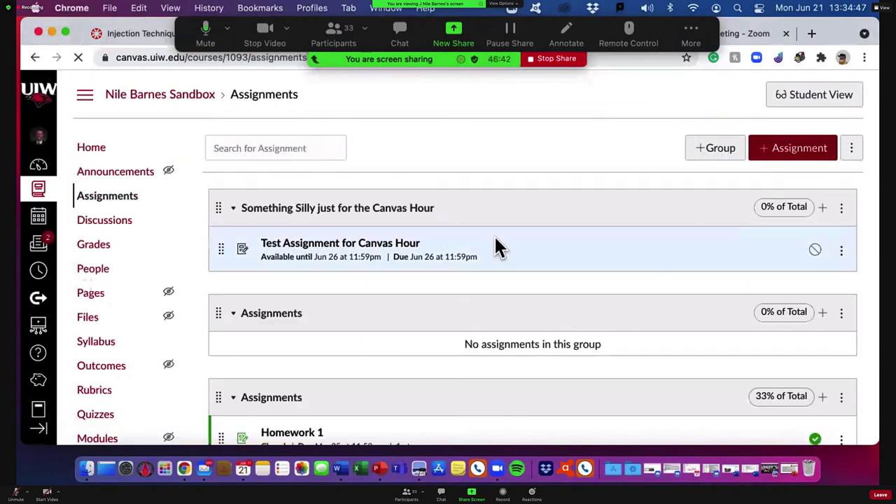
left_click(842, 211)
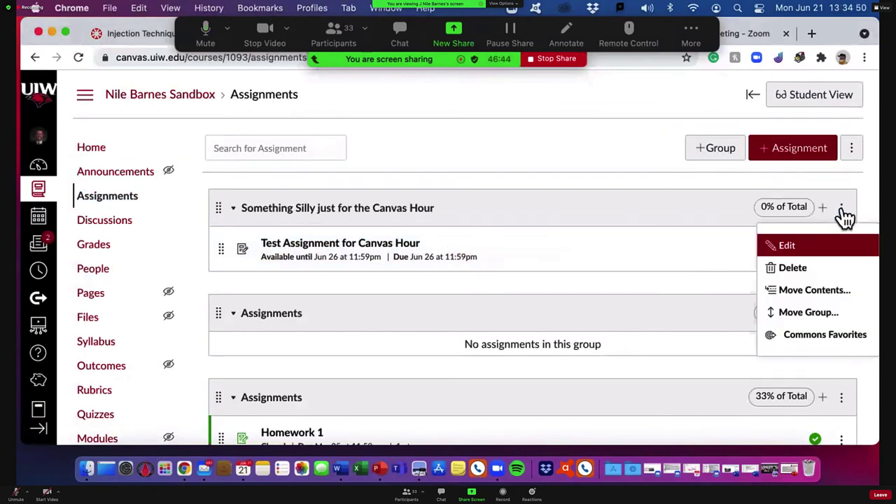
scroll(828, 301, "down", 2)
scroll(829, 306, "up", 1)
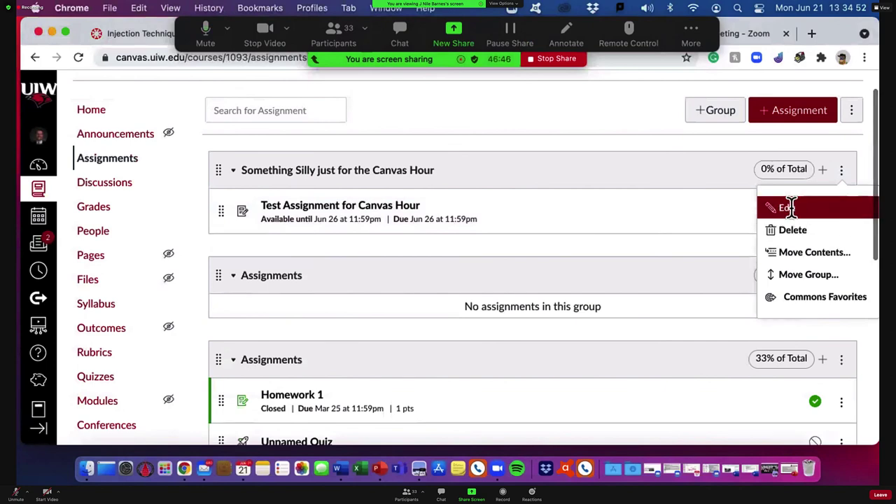
left_click(788, 206)
left_click(570, 410)
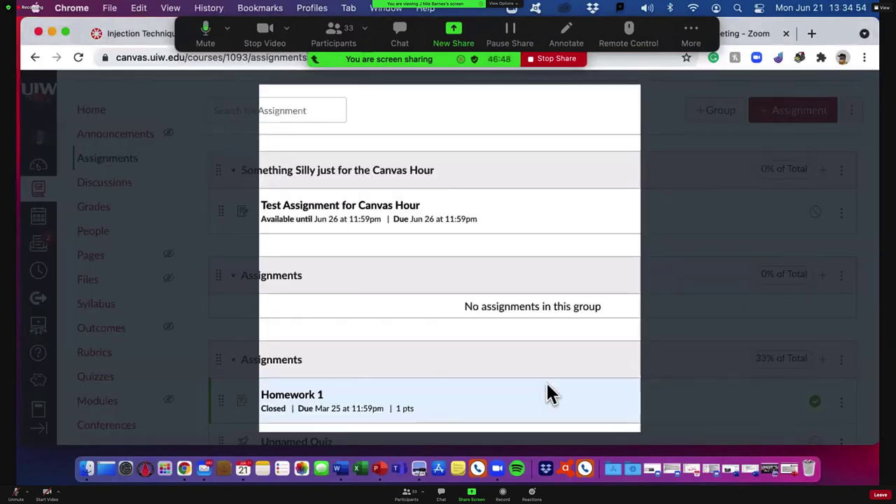
Step: Reopen Test Assignment for Canvas Hour for editing and look over its points, grading and submission settings
left_click(308, 207)
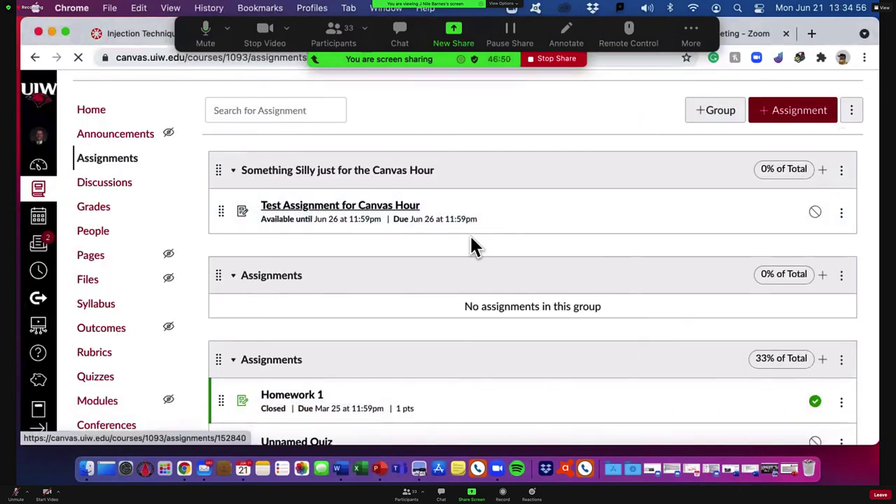
scroll(565, 270, "down", 4)
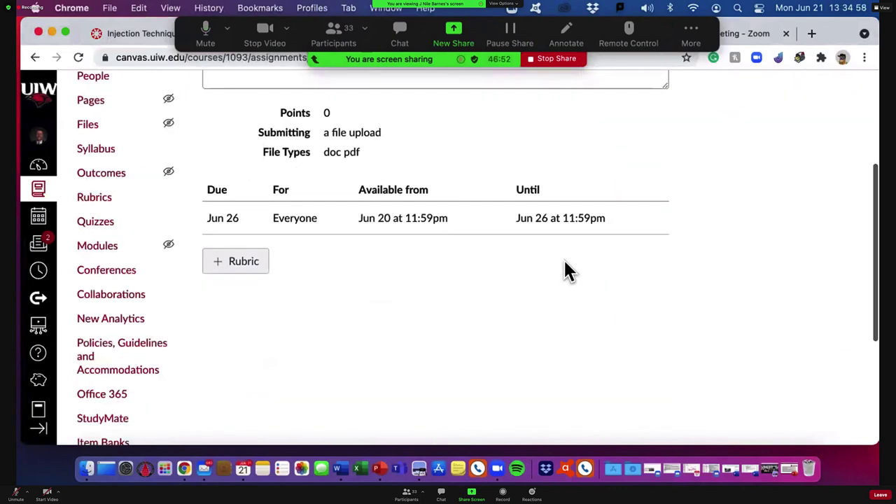
scroll(562, 259, "up", 5)
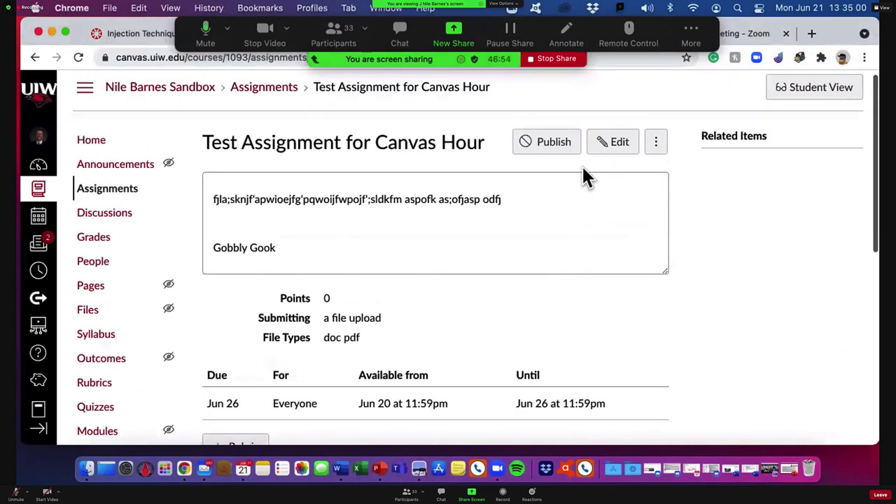
left_click(611, 142)
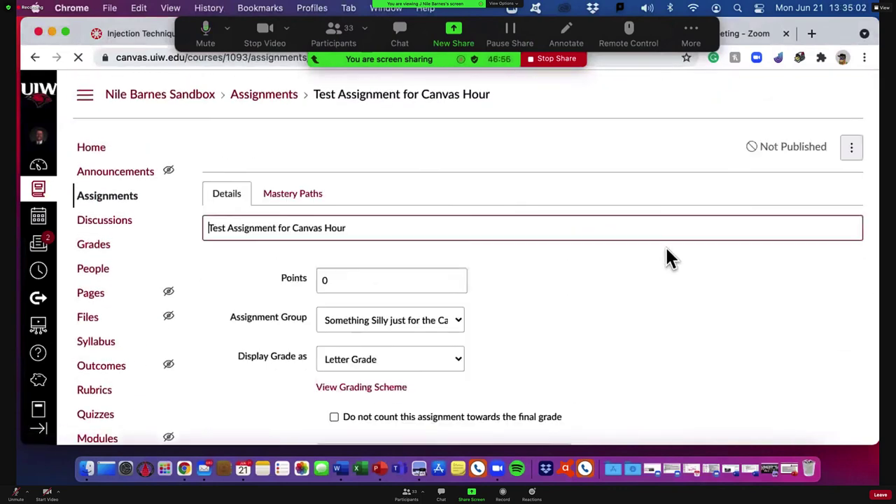
scroll(666, 256, "down", 8)
scroll(666, 252, "down", 5)
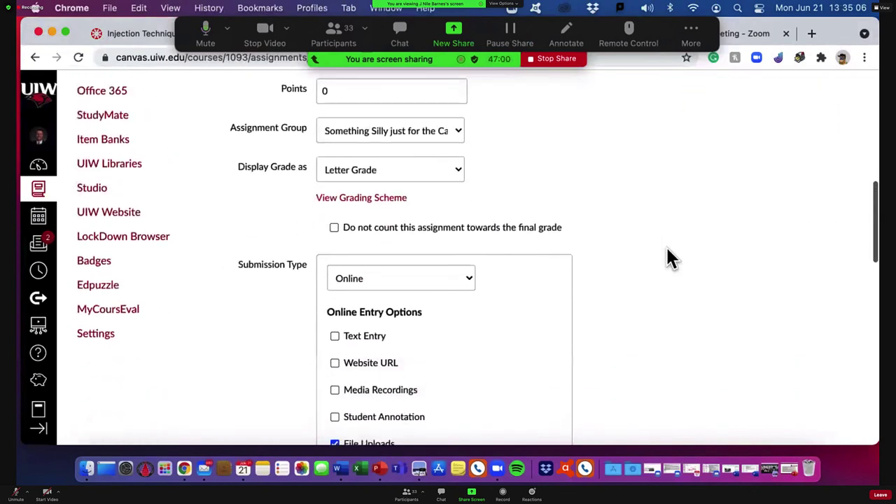
scroll(665, 252, "up", 8)
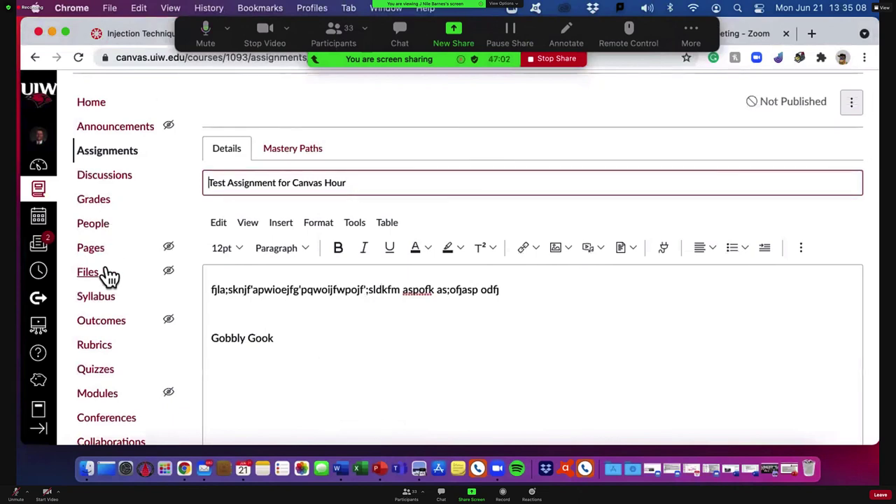
Step: Open the course's Modules and start choosing files to add to the mod 1 module
left_click(102, 394)
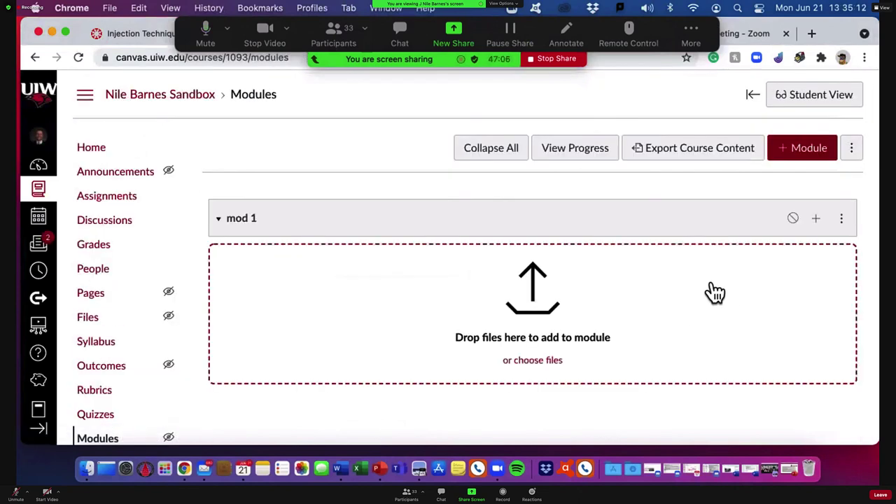
left_click(534, 363)
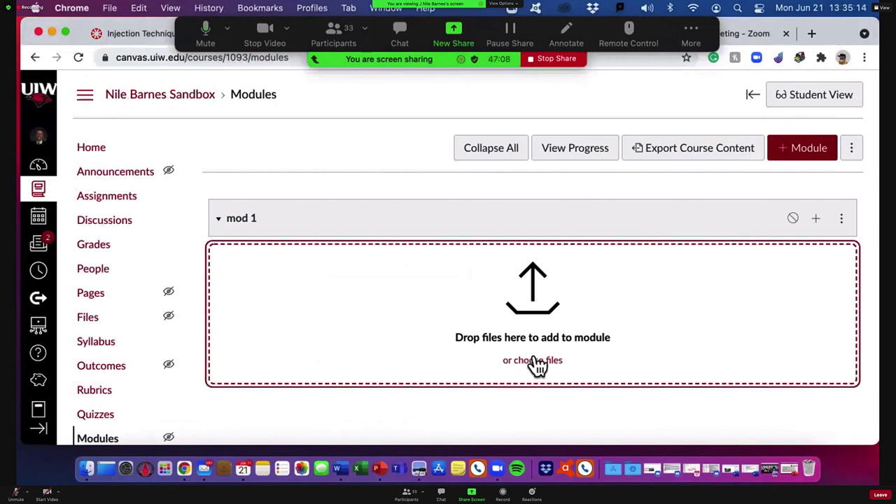